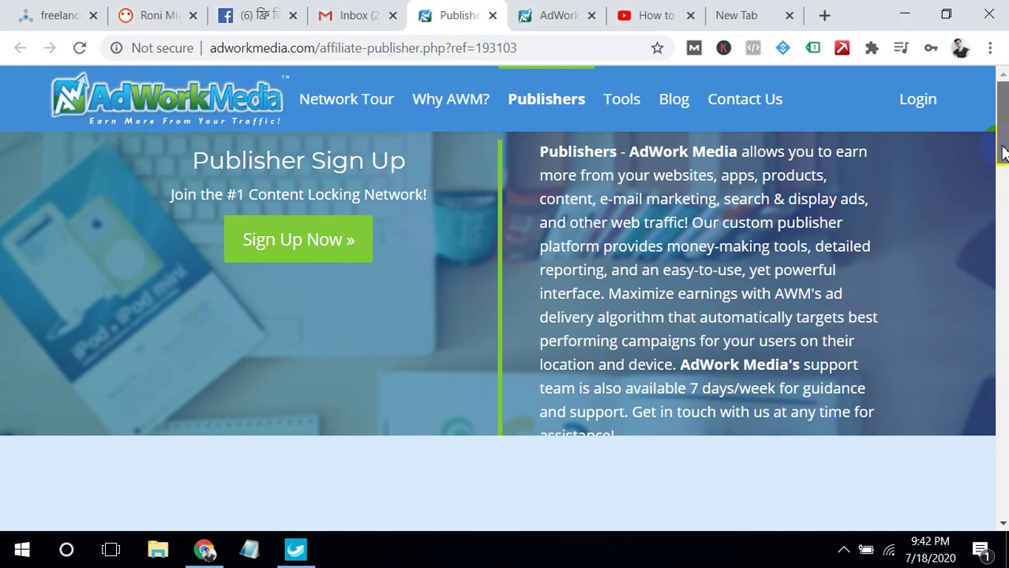
# Look through the AdWork Media publisher page and go to its publisher sign-up form
pyautogui.moveTo(1002, 152)
pyautogui.mouseDown()
pyautogui.moveTo(1001, 168)
pyautogui.moveTo(1001, 152)
pyautogui.mouseUp()
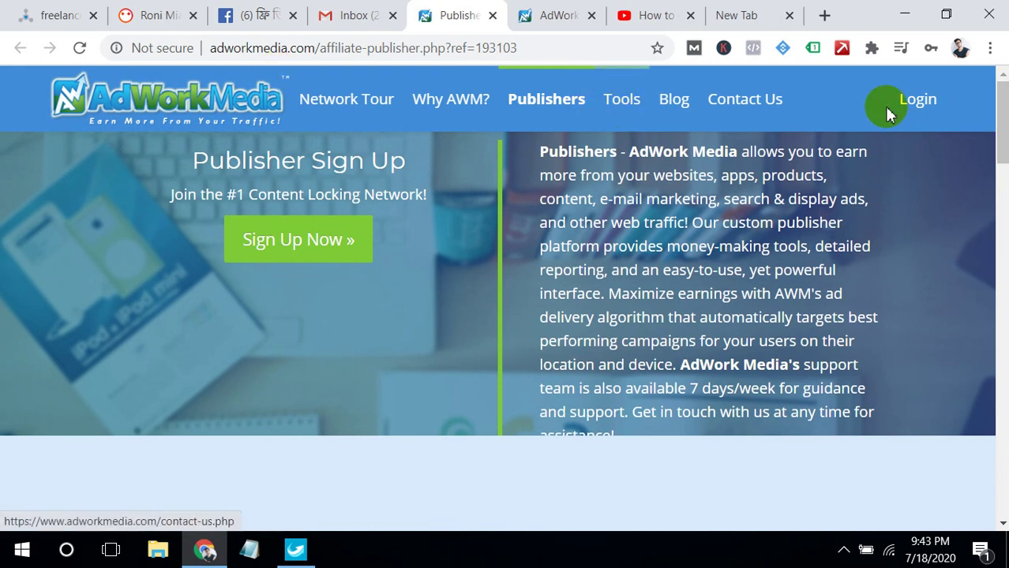
pyautogui.moveTo(1001, 133); pyautogui.dragTo(1001, 293)
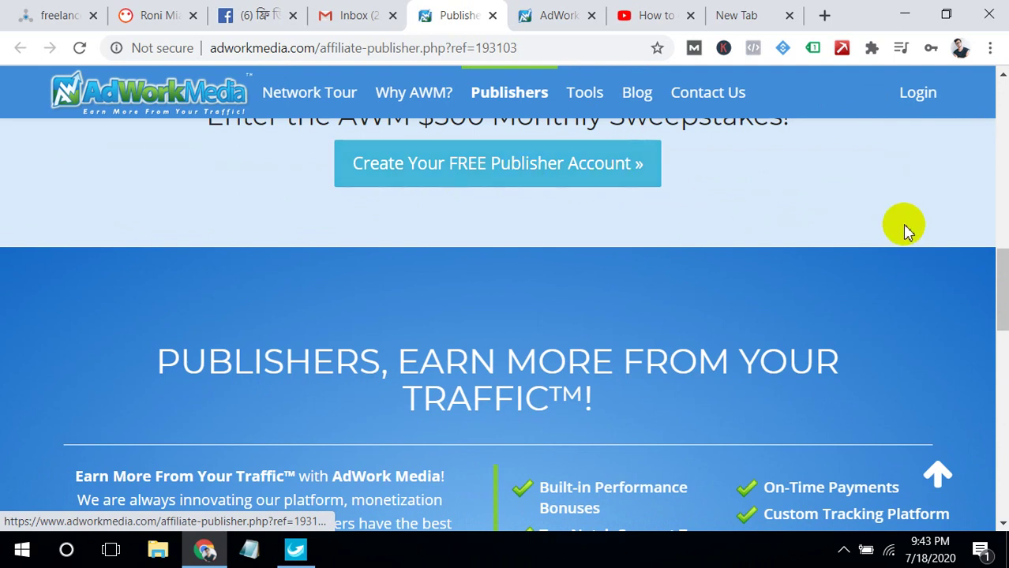
pyautogui.moveTo(1001, 288); pyautogui.dragTo(996, 357)
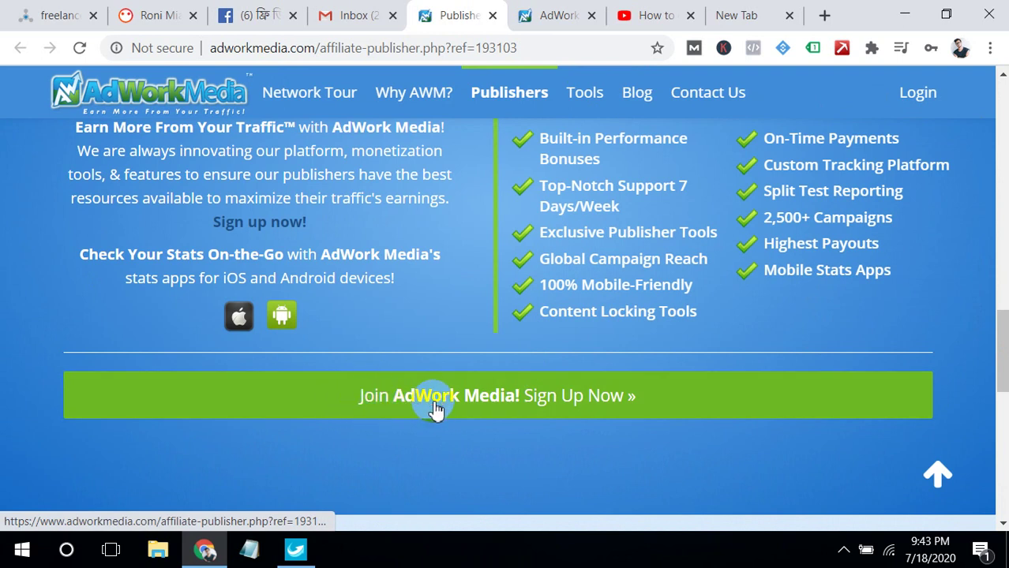
pyautogui.click(583, 403)
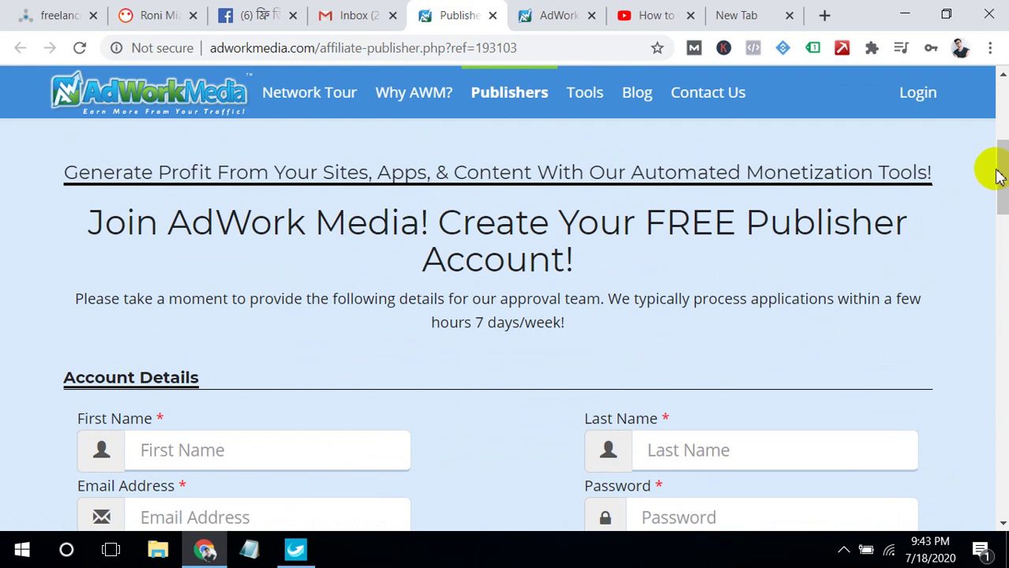
# Examine the first name, last name, email address and password fields under Account Details
pyautogui.moveTo(996, 176); pyautogui.dragTo(999, 198)
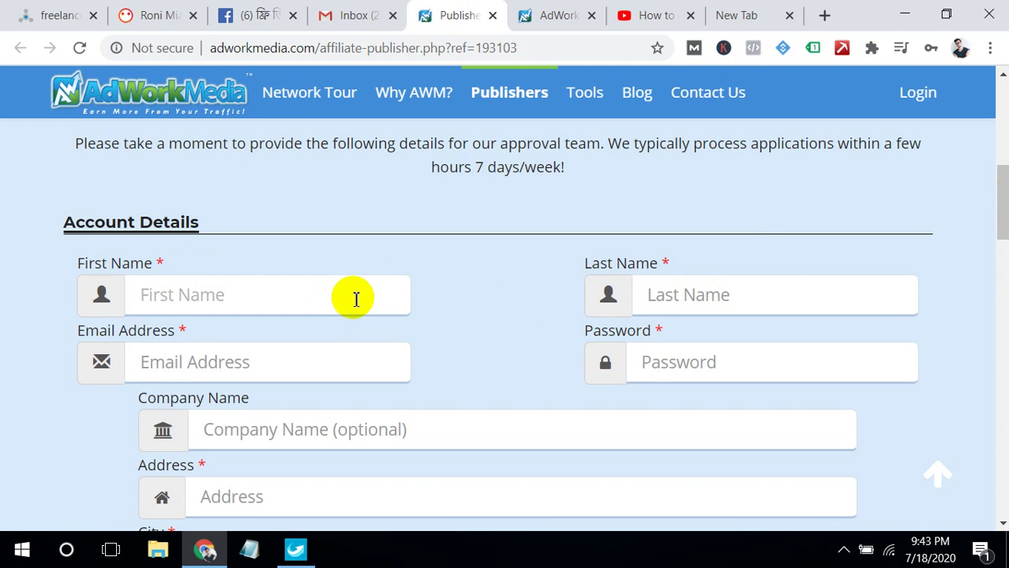
pyautogui.click(282, 304)
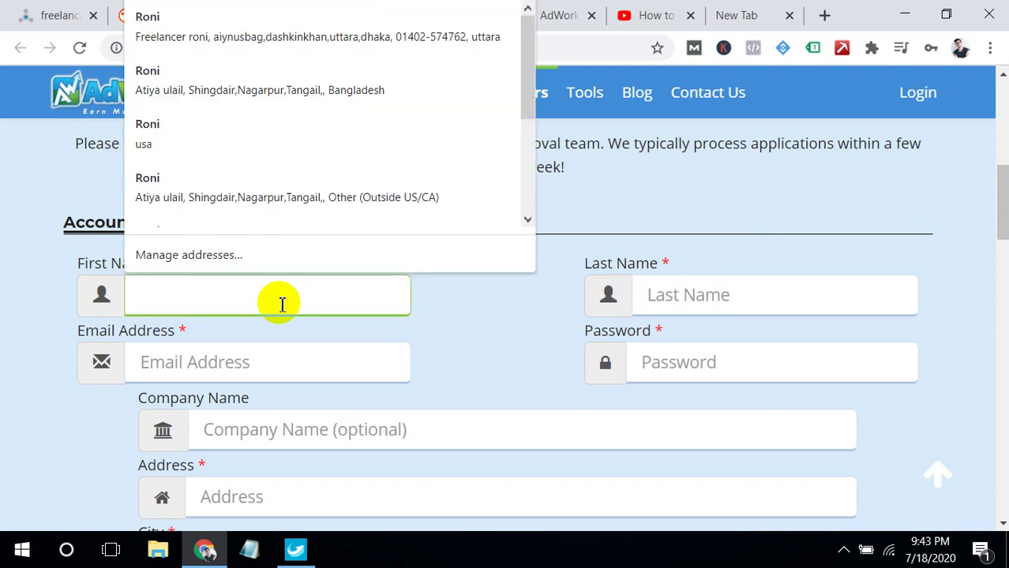
pyautogui.click(725, 288)
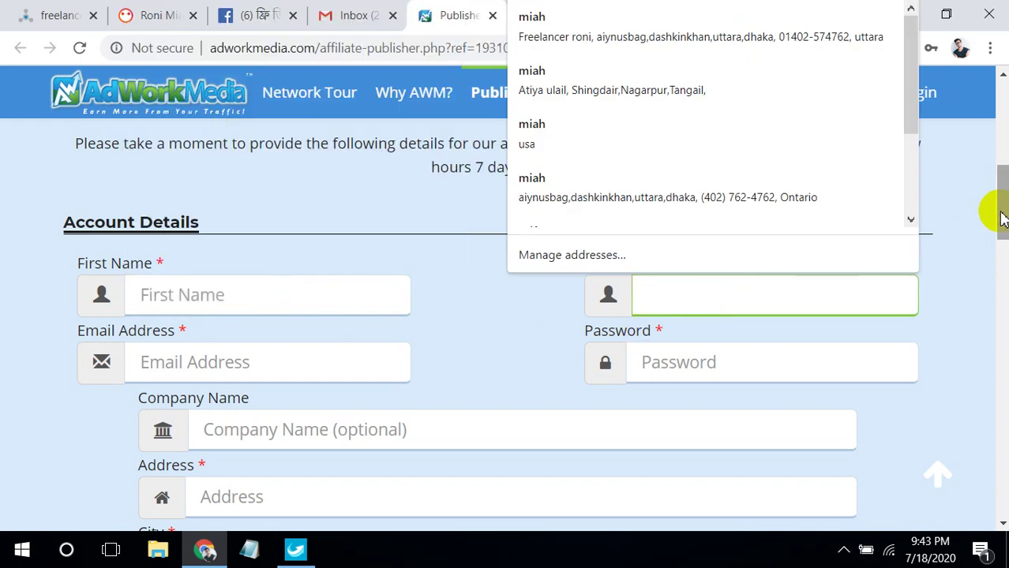
pyautogui.moveTo(1001, 219); pyautogui.dragTo(999, 231)
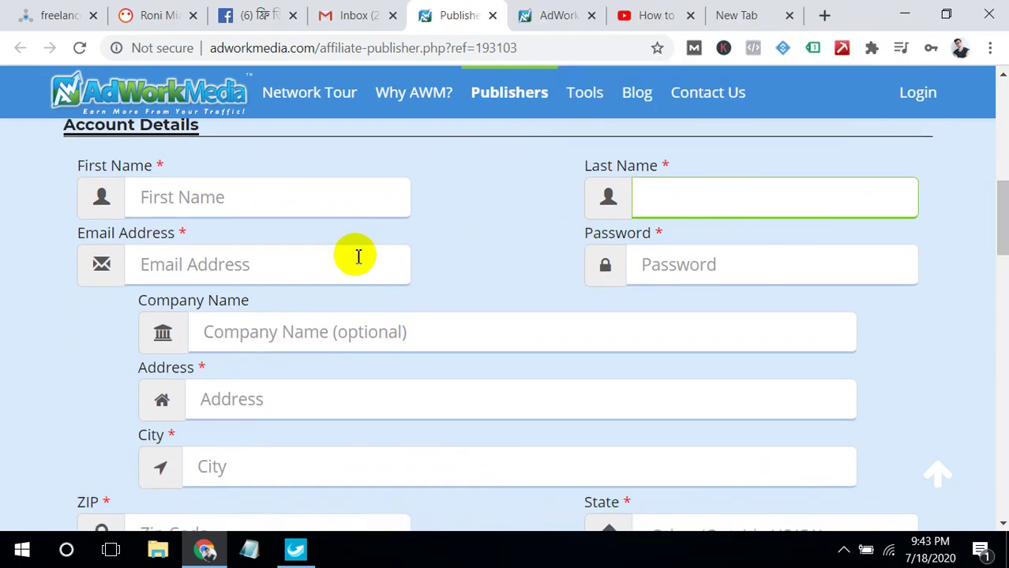
pyautogui.click(269, 273)
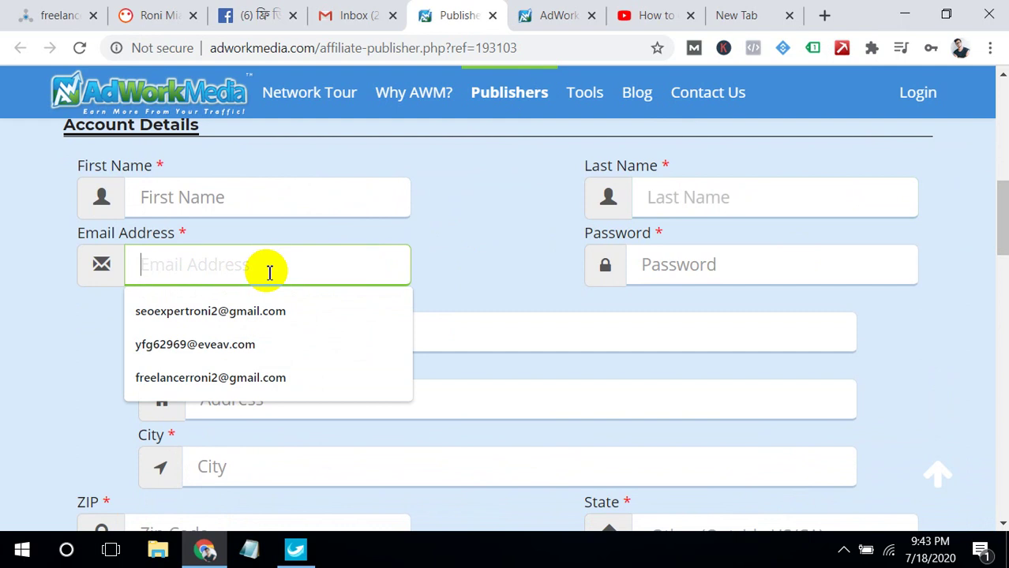
pyautogui.click(715, 276)
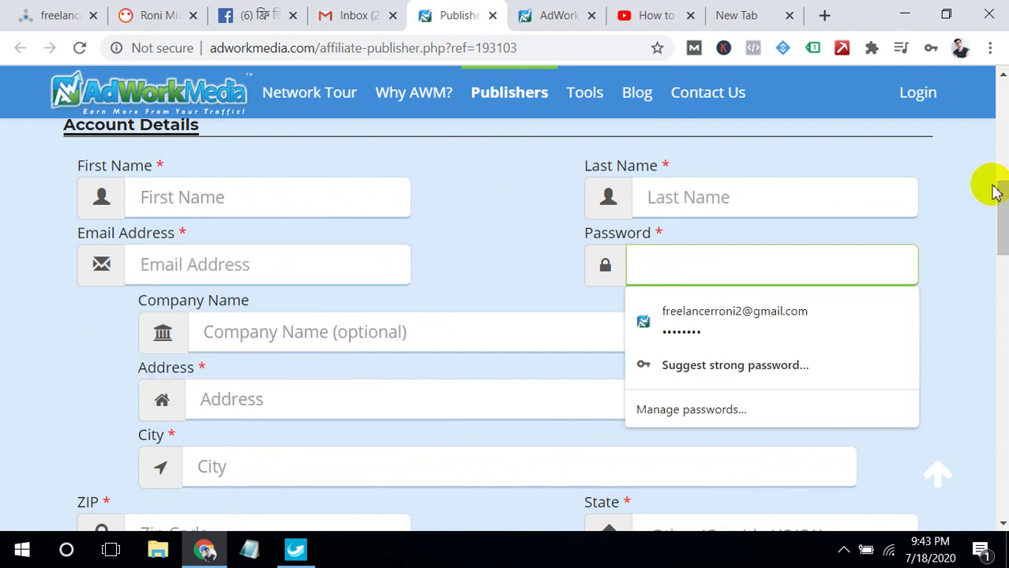
# Examine the optional company name field and the required address and city fields of the sign-up form
pyautogui.moveTo(1001, 203); pyautogui.dragTo(1001, 221)
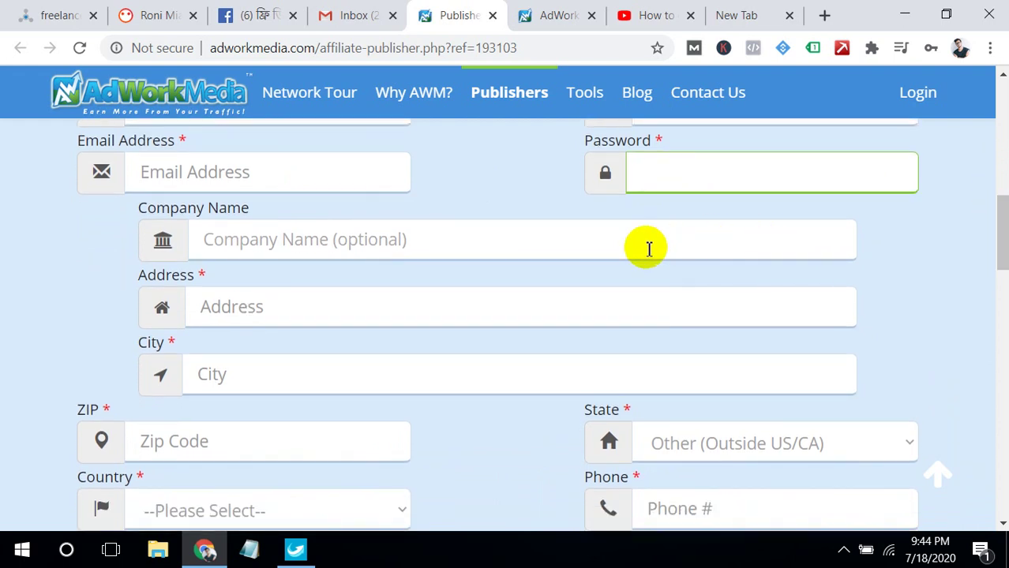
pyautogui.click(648, 248)
pyautogui.click(513, 198)
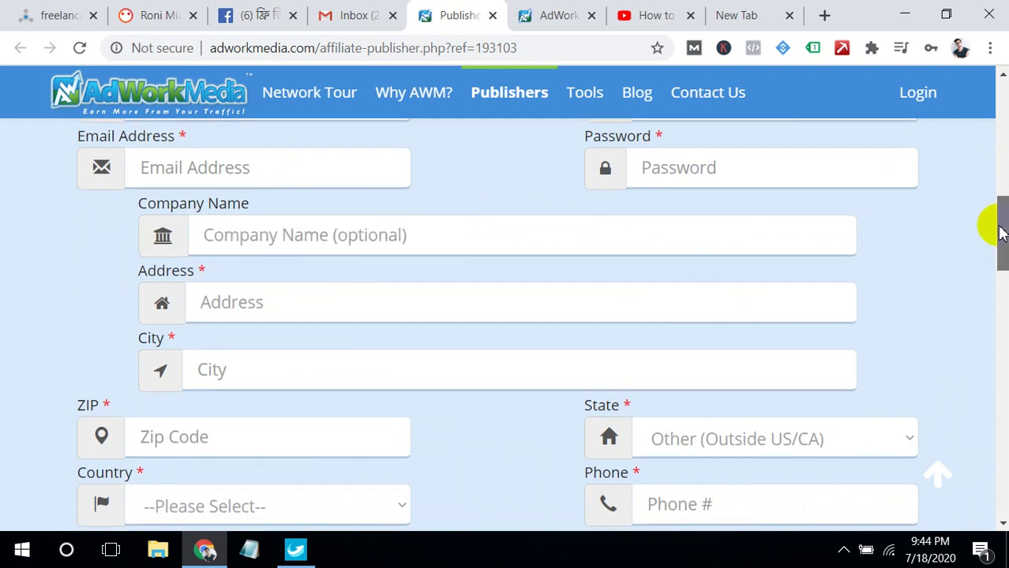
pyautogui.moveTo(1001, 227); pyautogui.dragTo(999, 241)
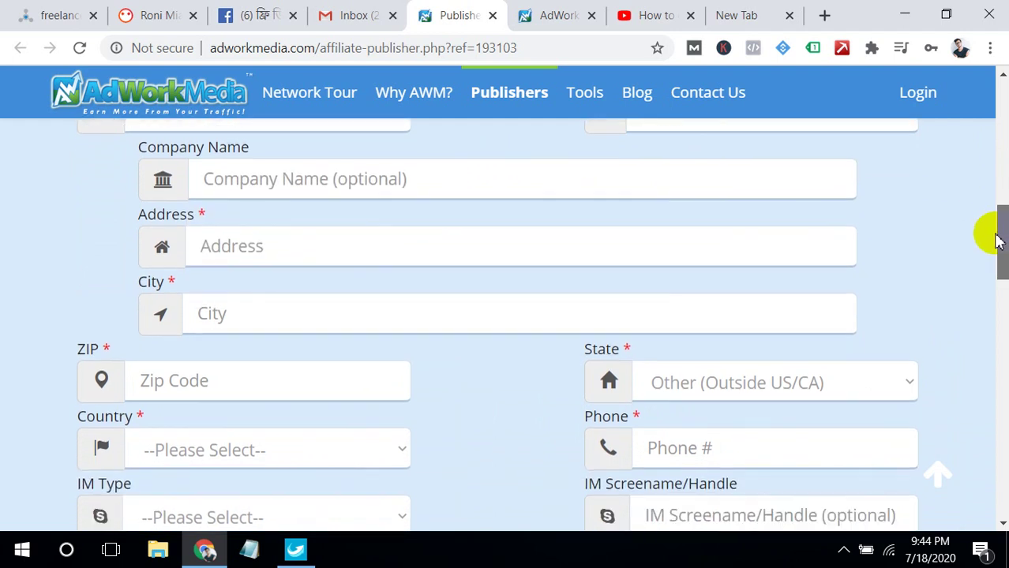
pyautogui.click(705, 249)
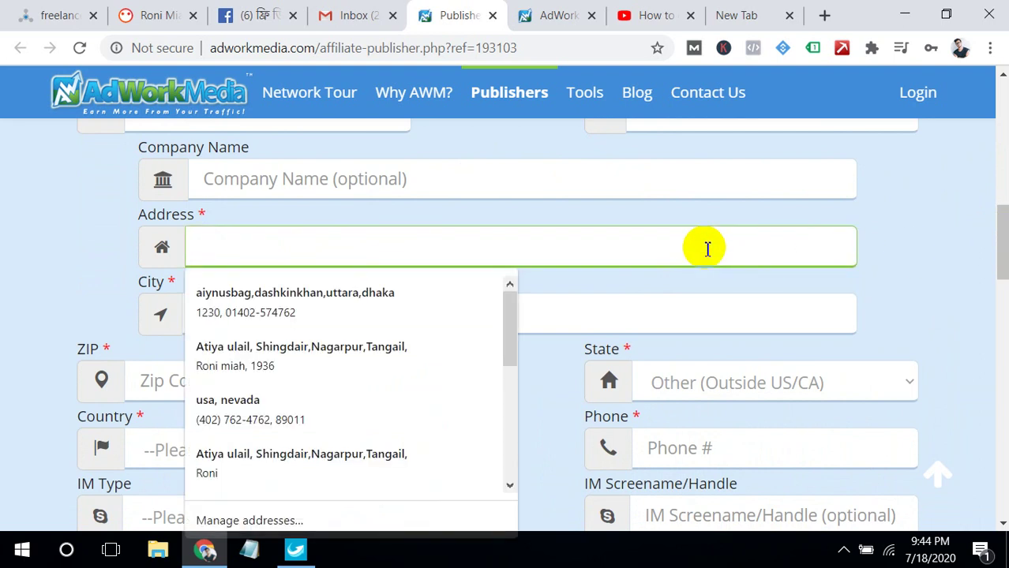
pyautogui.click(787, 305)
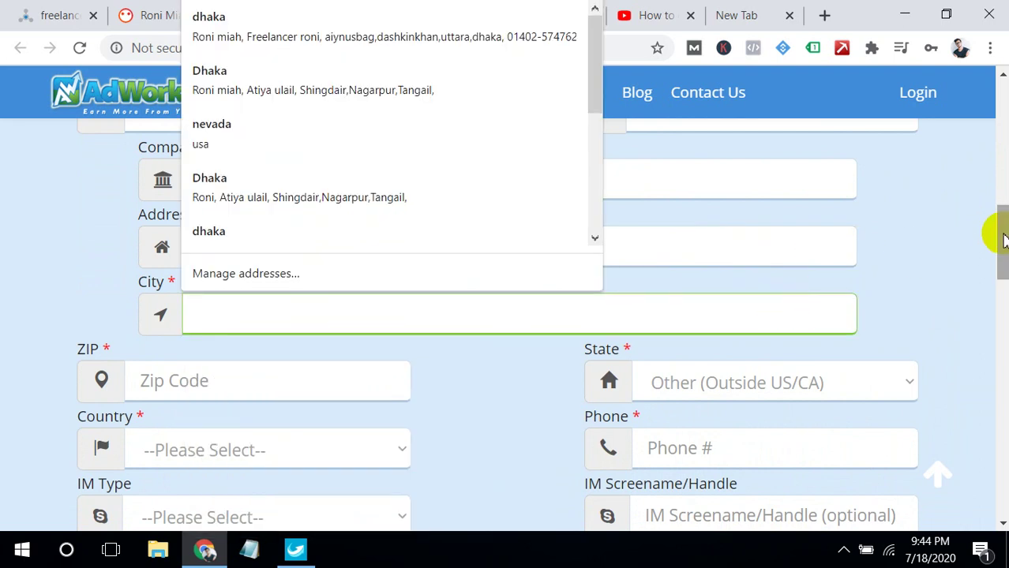
# Examine the ZIP code field and the available state options, leaving the state selection as it is
pyautogui.moveTo(999, 234); pyautogui.dragTo(998, 255)
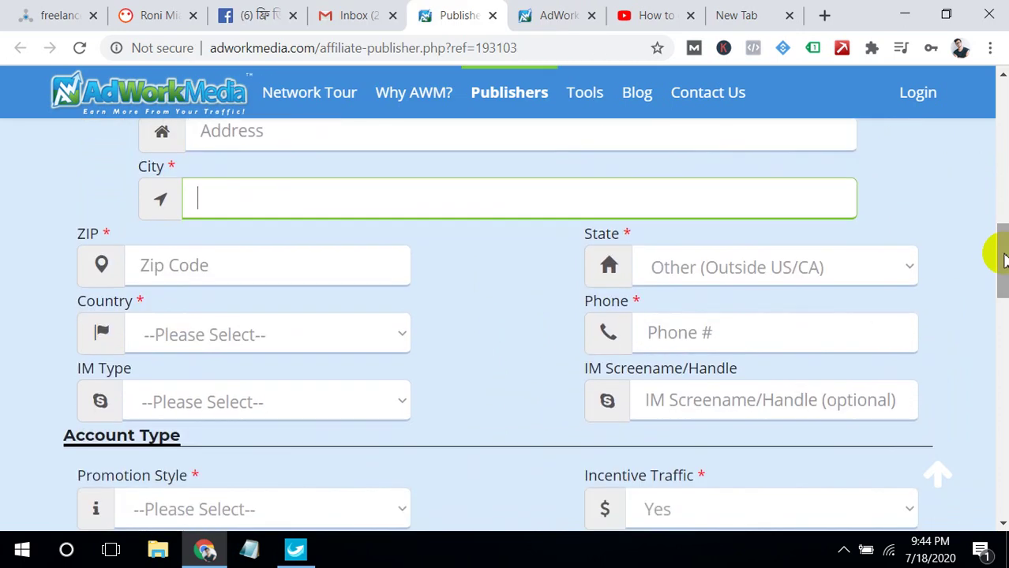
pyautogui.click(341, 272)
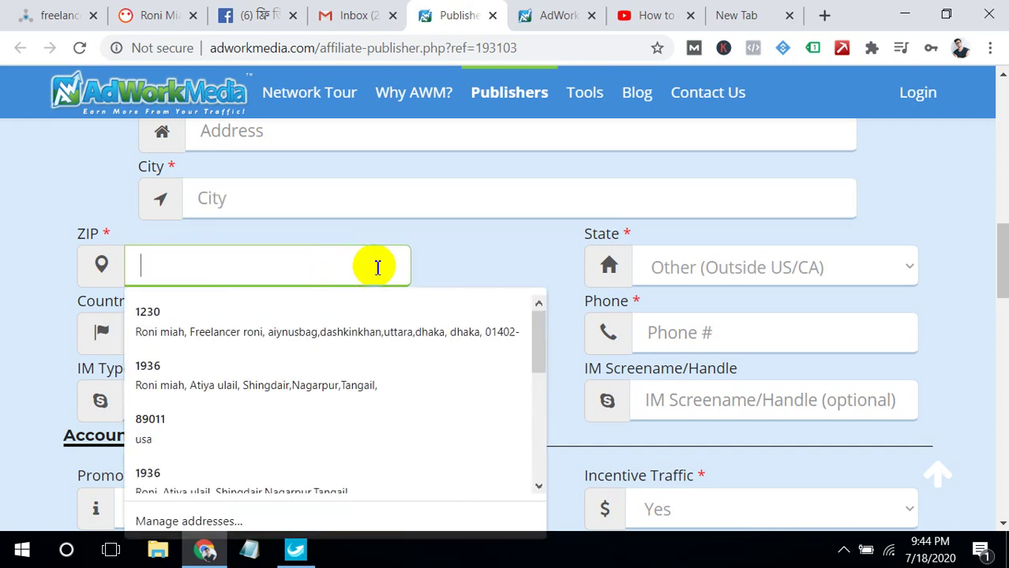
pyautogui.click(455, 261)
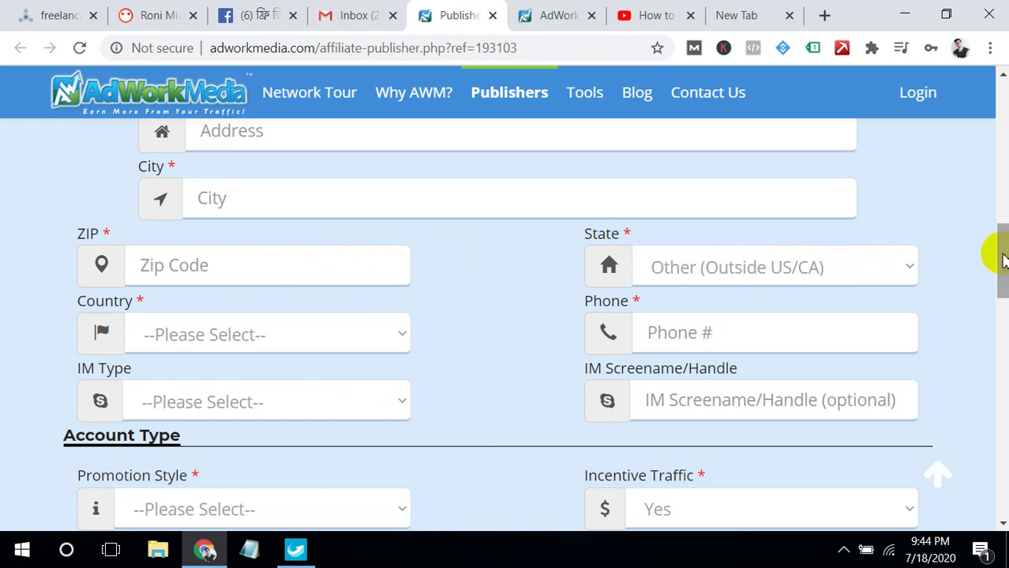
pyautogui.click(904, 266)
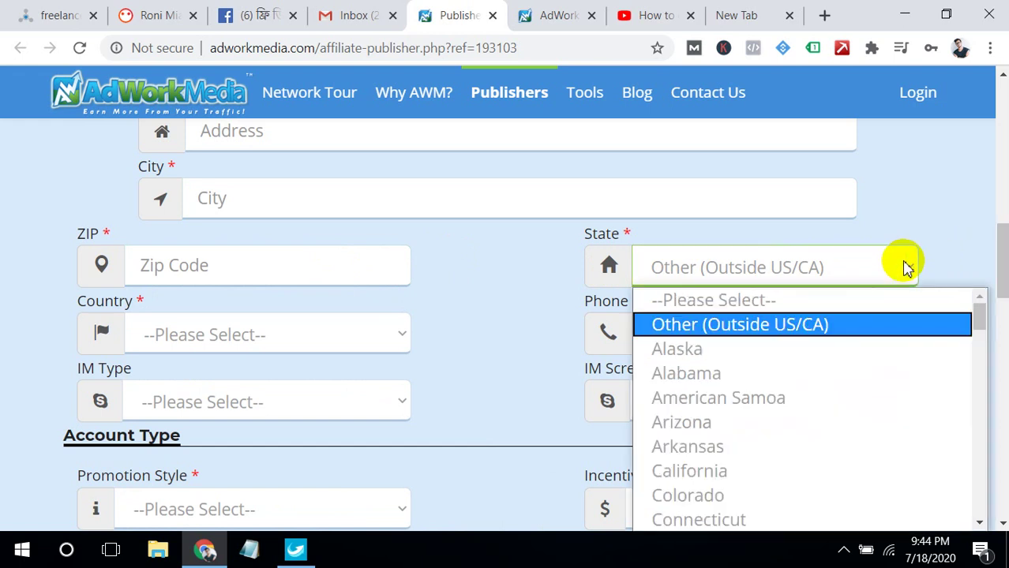
pyautogui.click(949, 261)
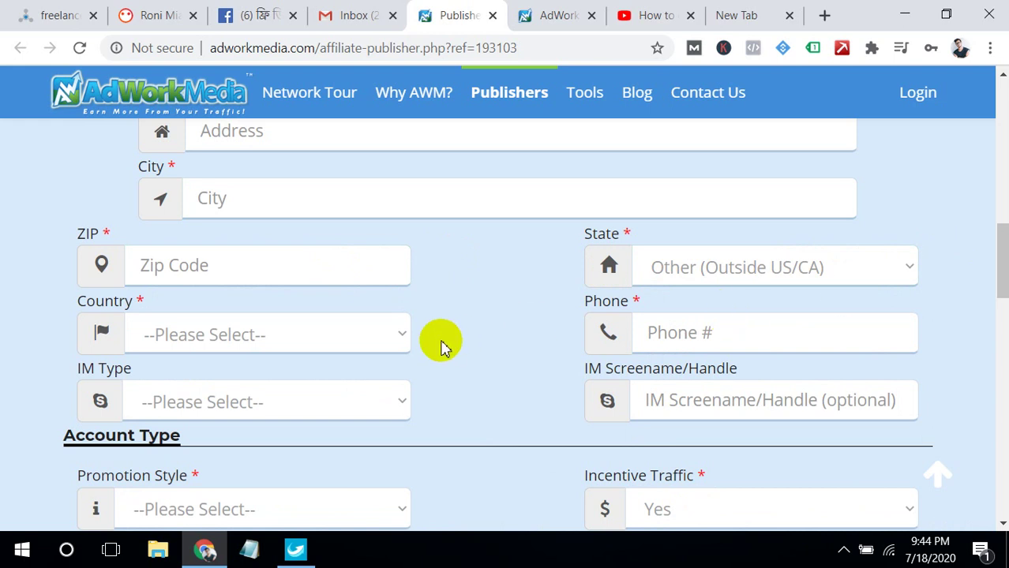
# Set the country in the account details to Bangladesh
pyautogui.click(383, 338)
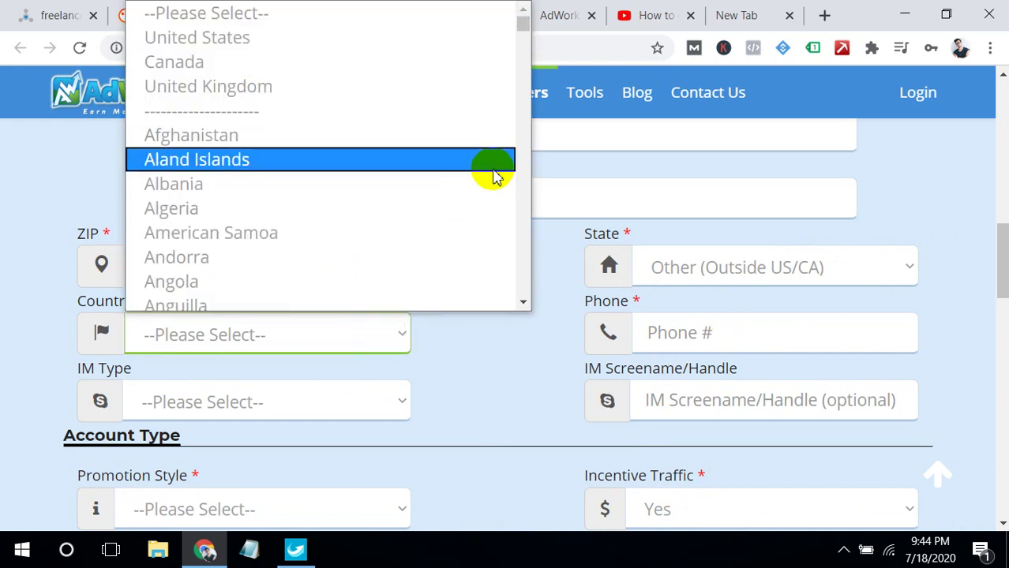
pyautogui.moveTo(523, 23); pyautogui.dragTo(522, 45)
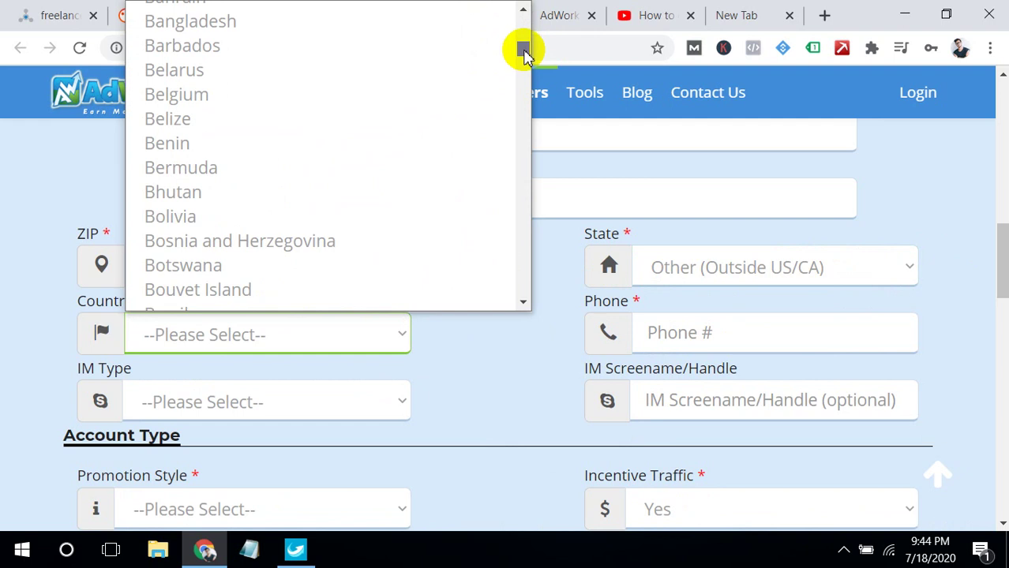
pyautogui.click(427, 21)
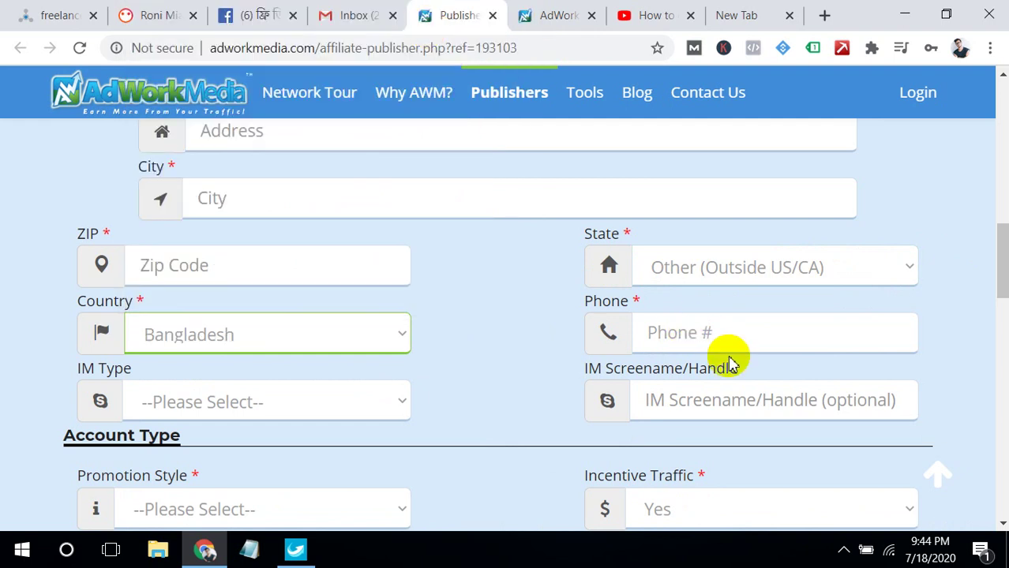
# Check the phone number field and set the IM type to Skype
pyautogui.click(747, 332)
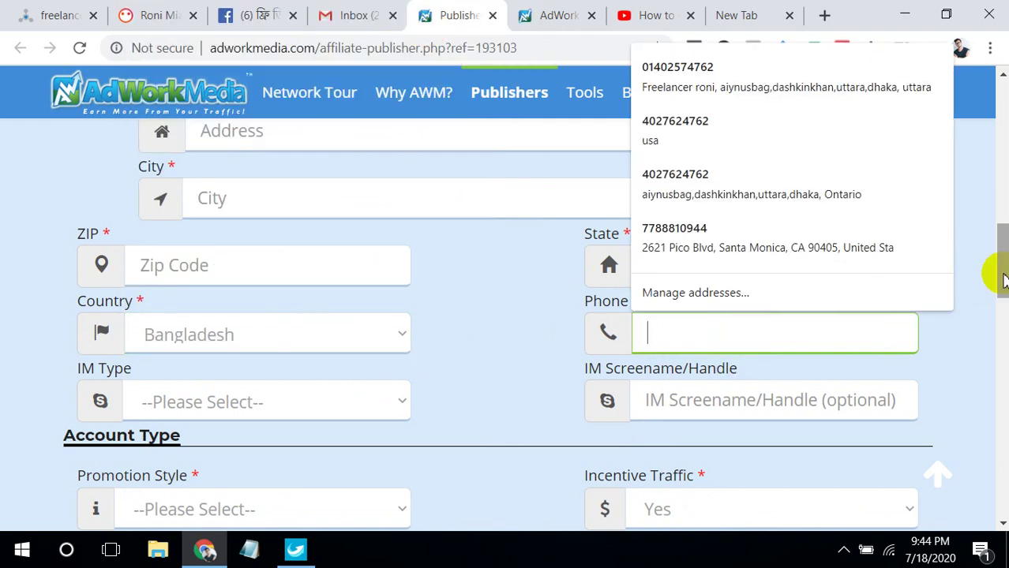
pyautogui.moveTo(993, 276); pyautogui.dragTo(1004, 299)
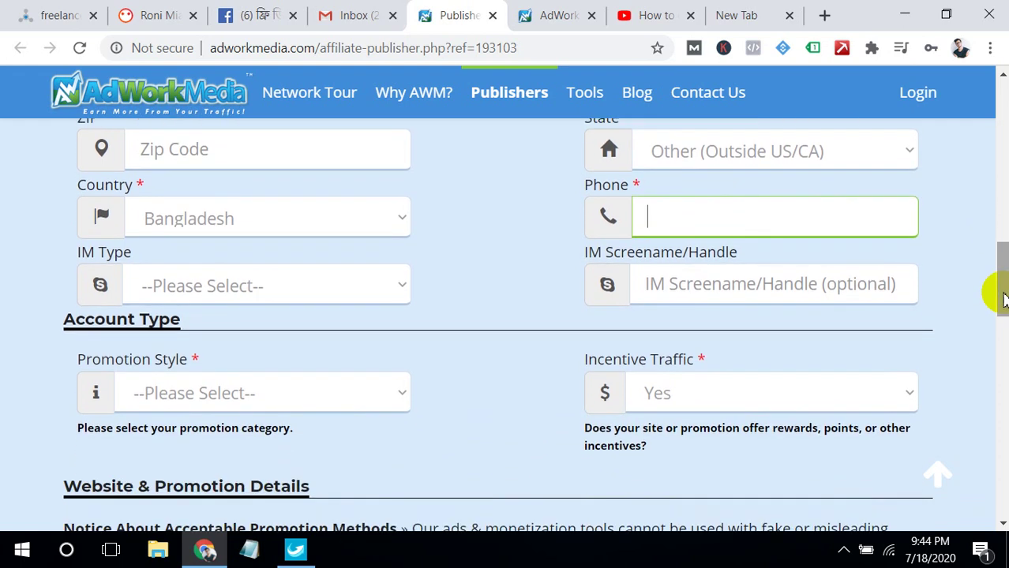
pyautogui.click(332, 284)
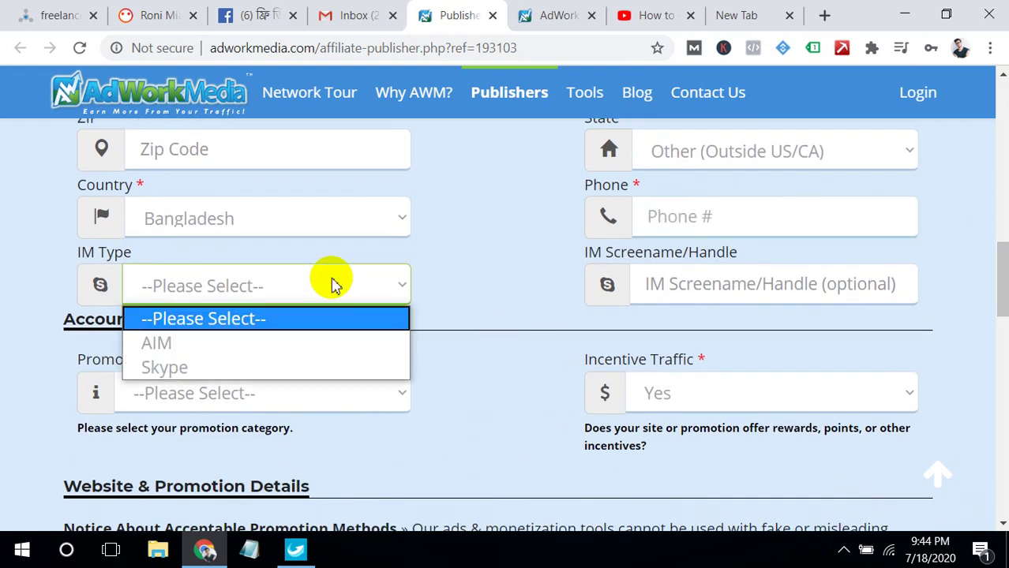
pyautogui.click(216, 370)
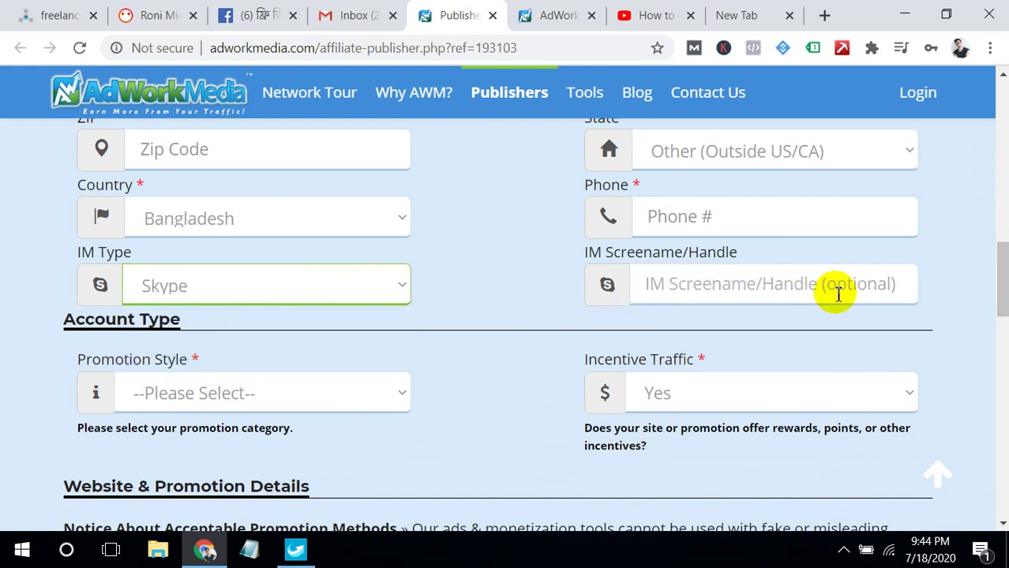
# Examine the promotion style options under Account Type without choosing one
pyautogui.scroll(-2, 999, 286)
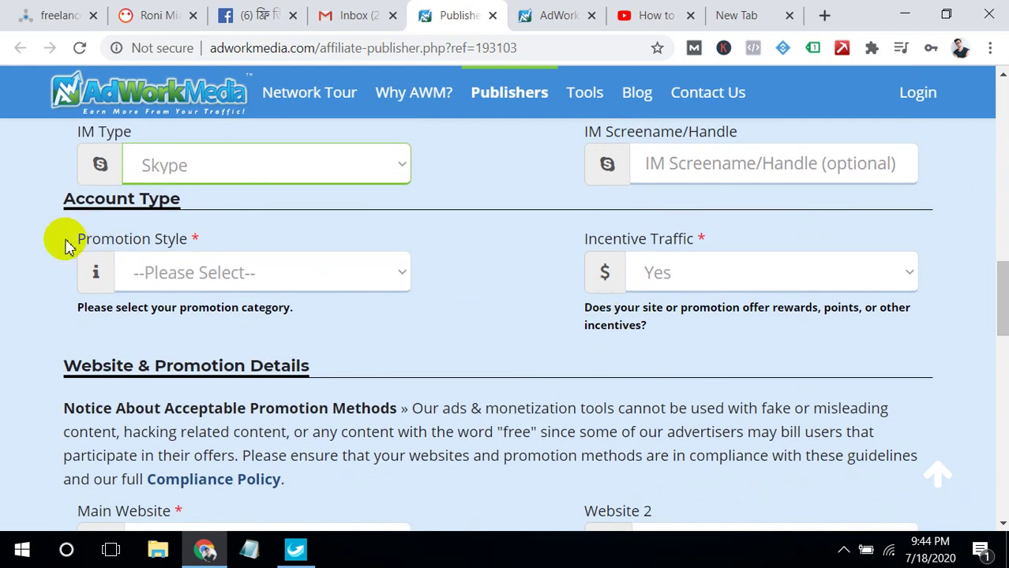
pyautogui.click(334, 269)
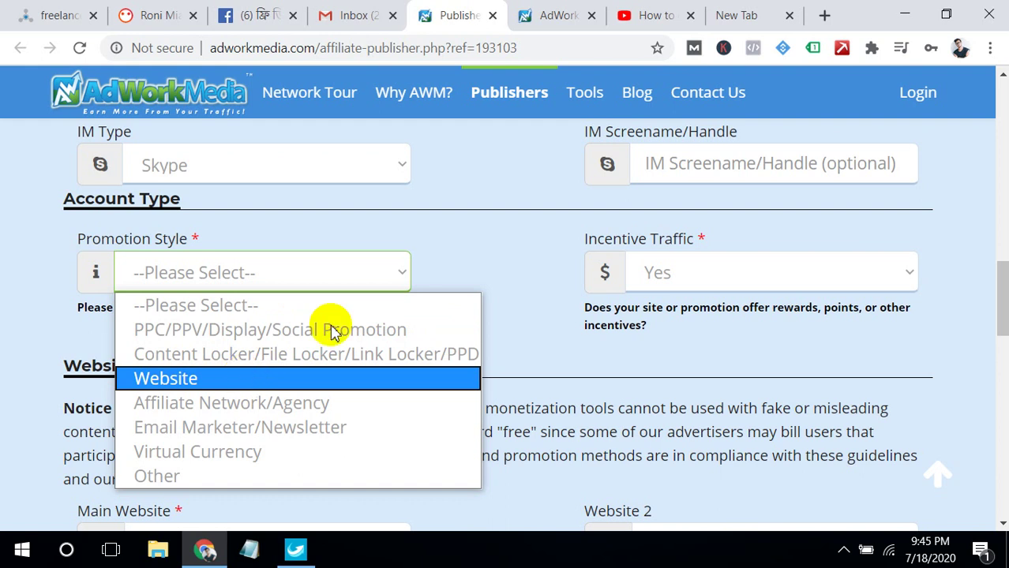
pyautogui.click(447, 262)
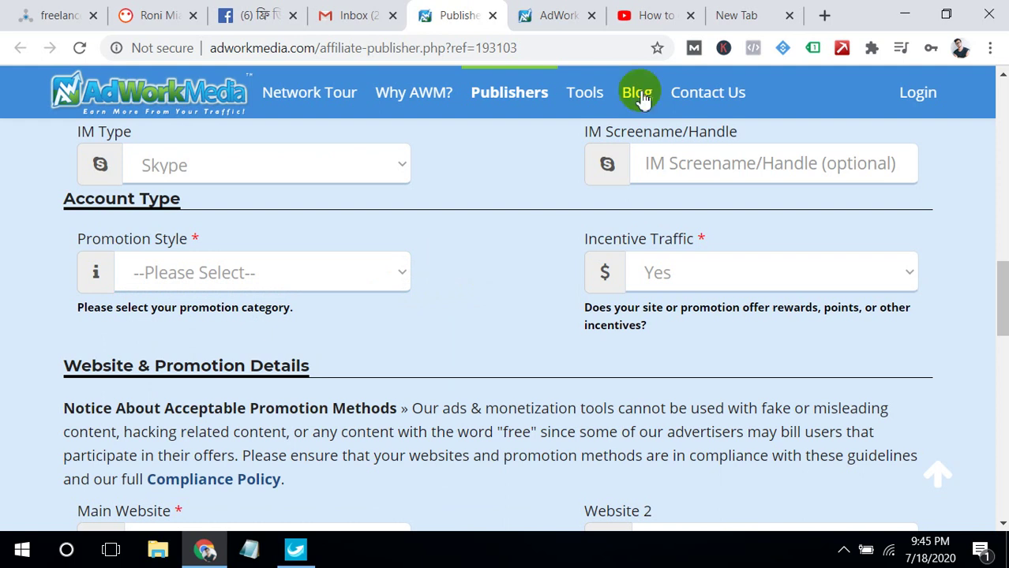
# Switch to the empty browser tab, open YouTube and show the playlists of the signed-in account's own channel
pyautogui.click(734, 16)
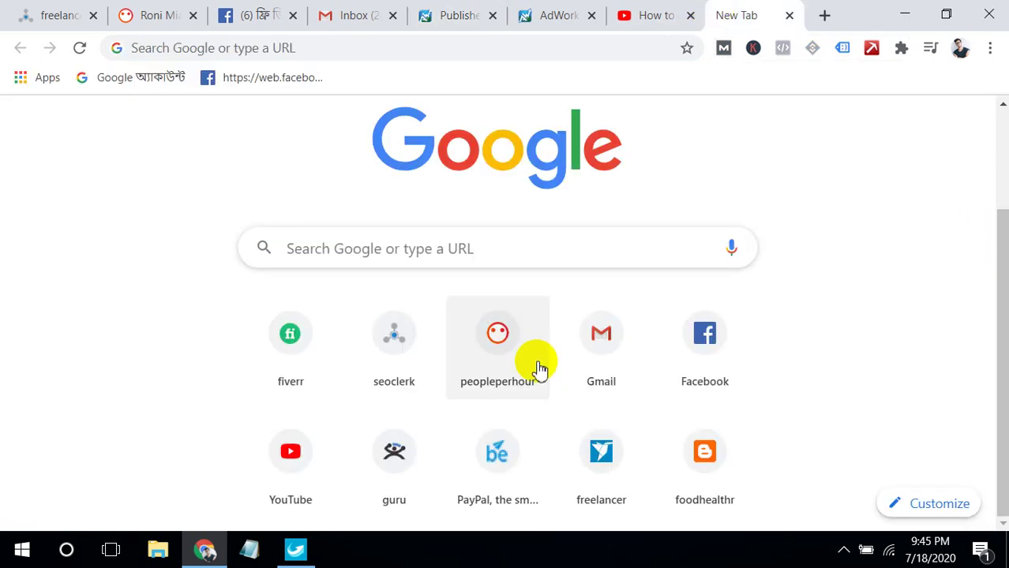
pyautogui.click(305, 457)
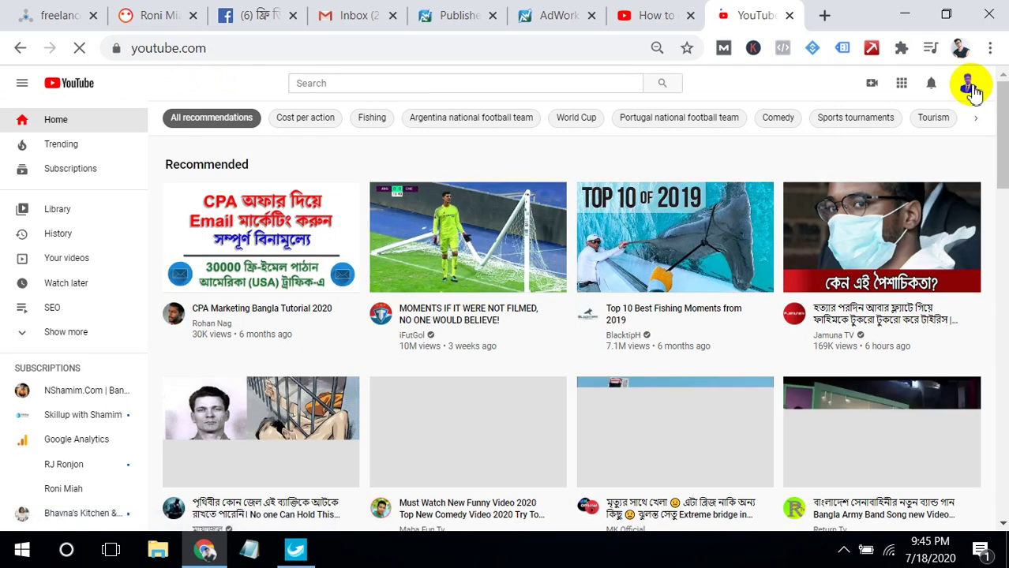
pyautogui.click(969, 86)
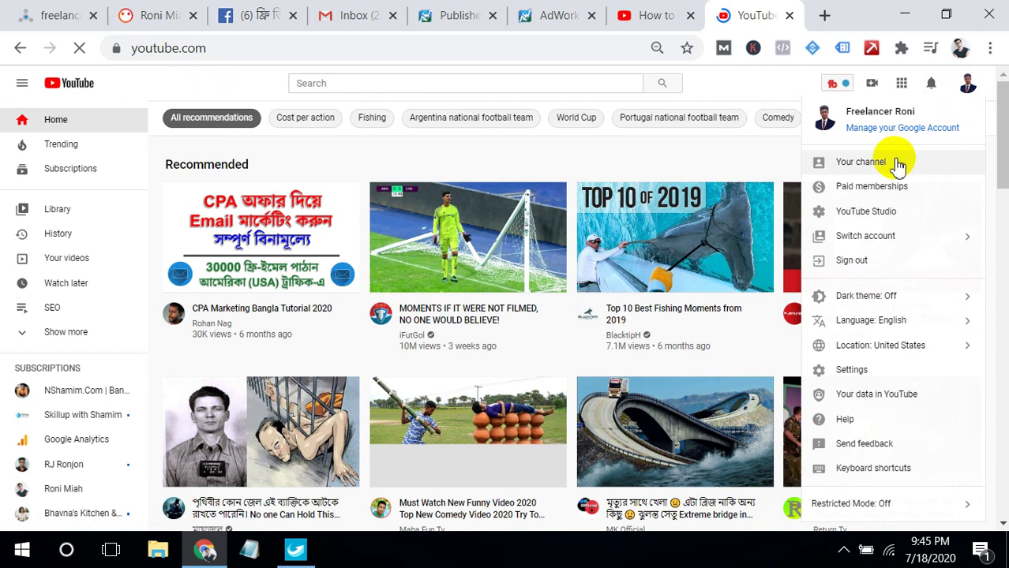
pyautogui.click(895, 166)
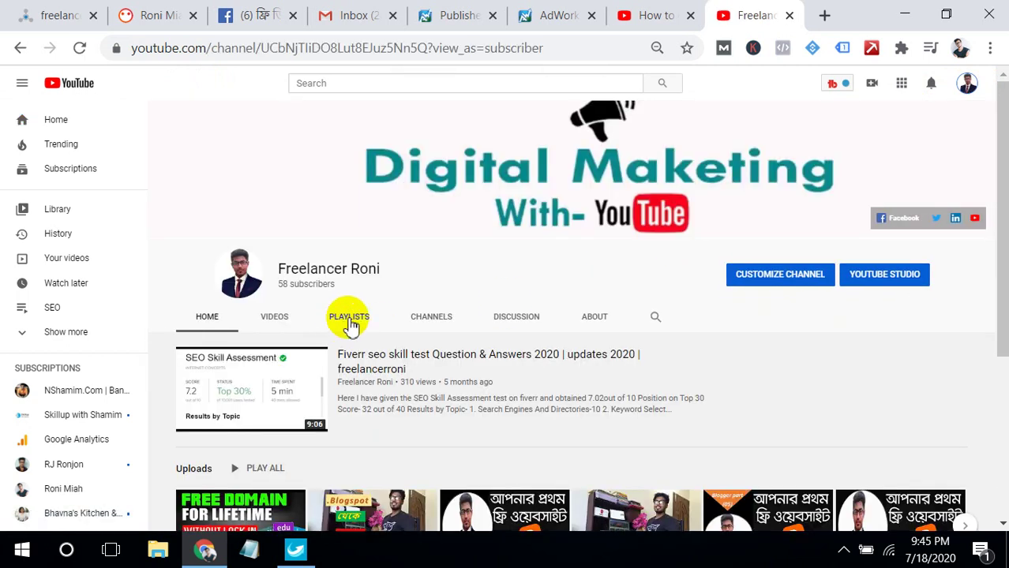
pyautogui.click(350, 322)
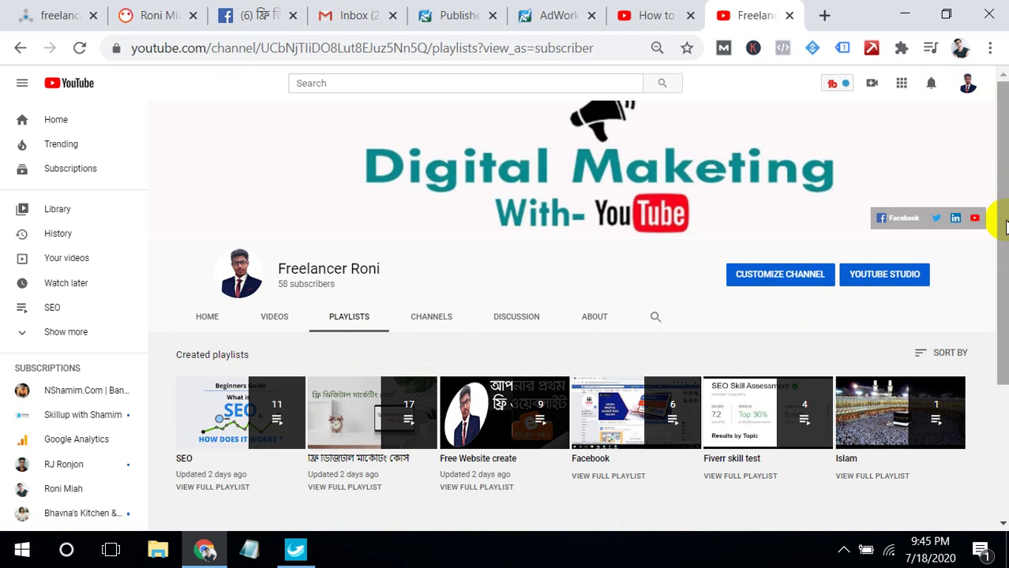
# Open the Free Website create playlist from the channel's created playlists and pause its first video
pyautogui.scroll(-1, 999, 237)
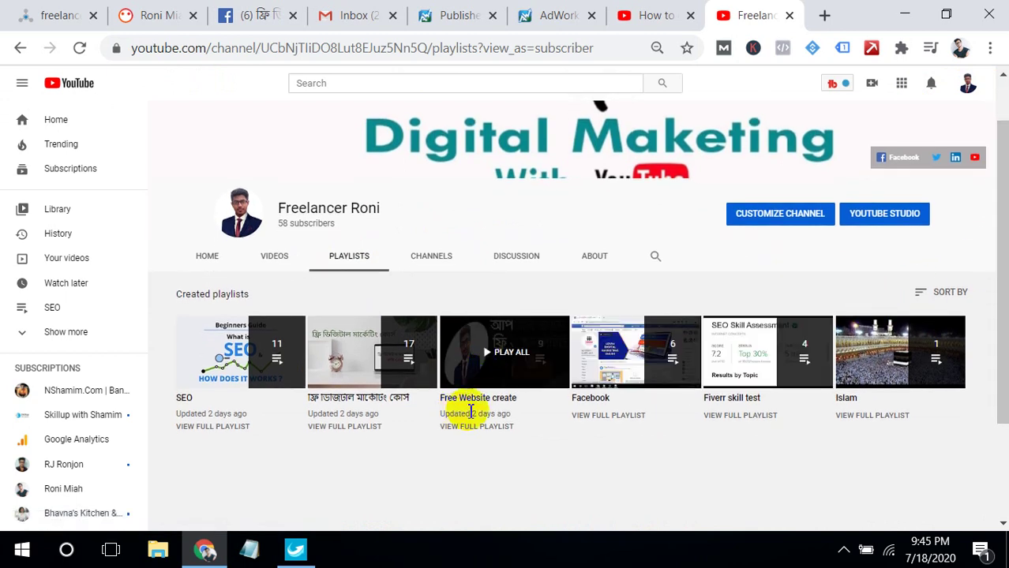
pyautogui.click(474, 379)
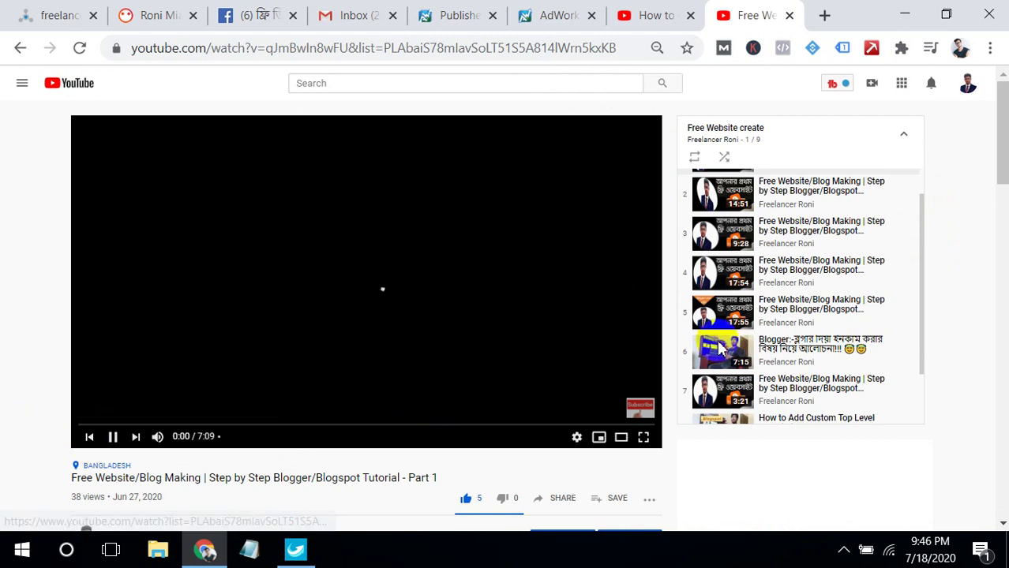
pyautogui.click(113, 440)
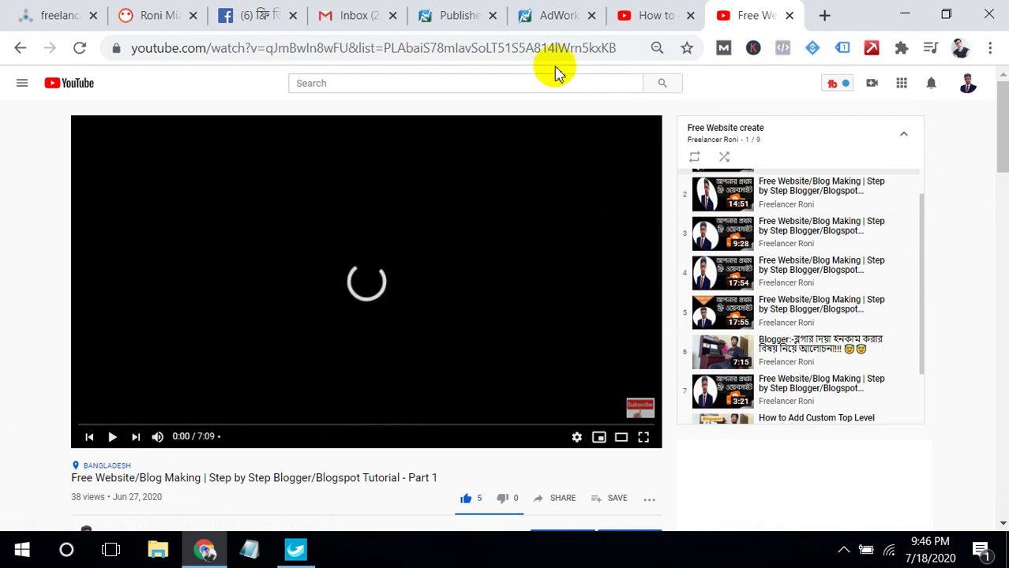
# Return to the AdWork Media sign-up form and set Incentive Traffic to No
pyautogui.click(464, 24)
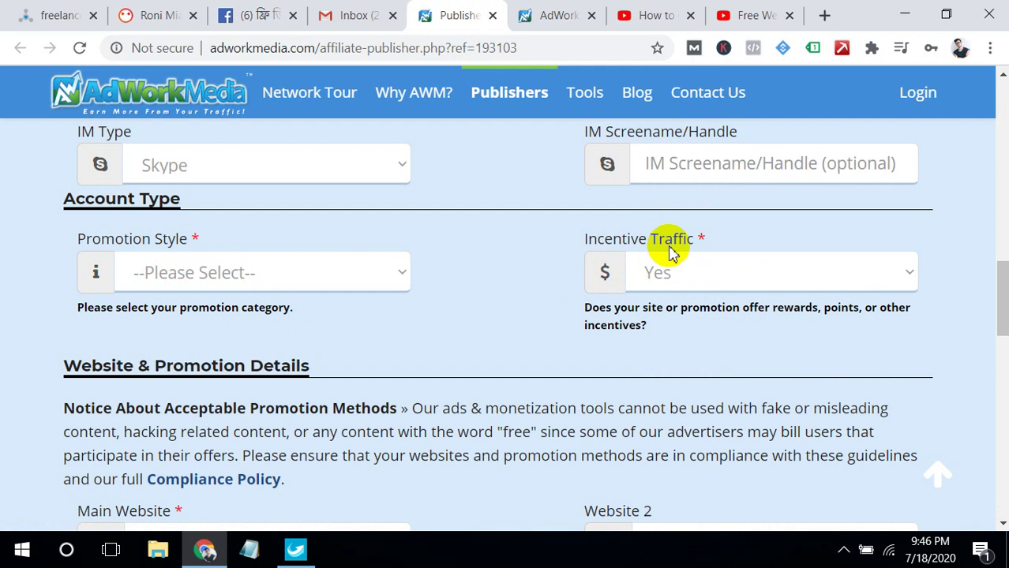
pyautogui.click(701, 270)
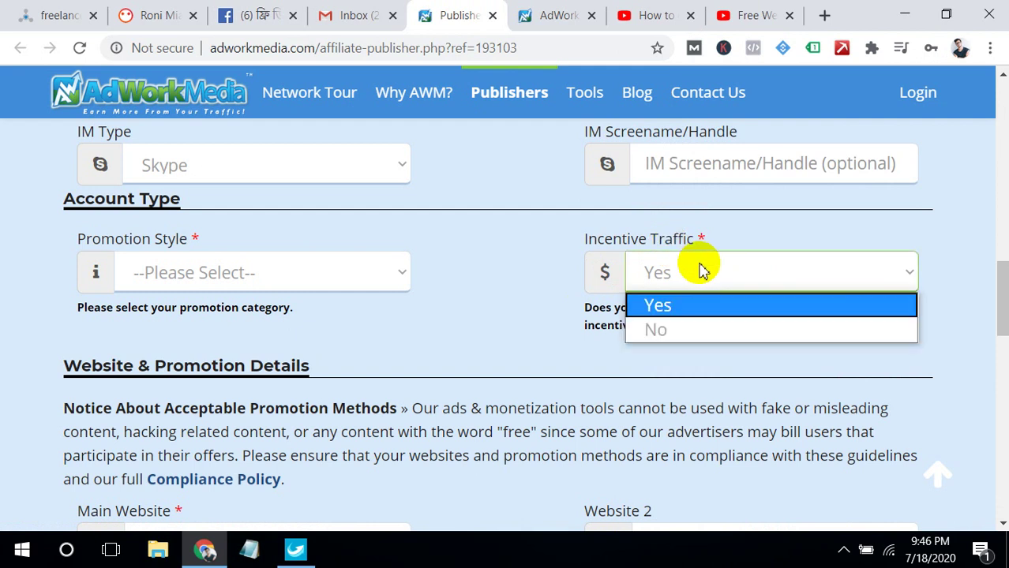
pyautogui.click(662, 332)
pyautogui.moveTo(1000, 270); pyautogui.dragTo(1000, 316)
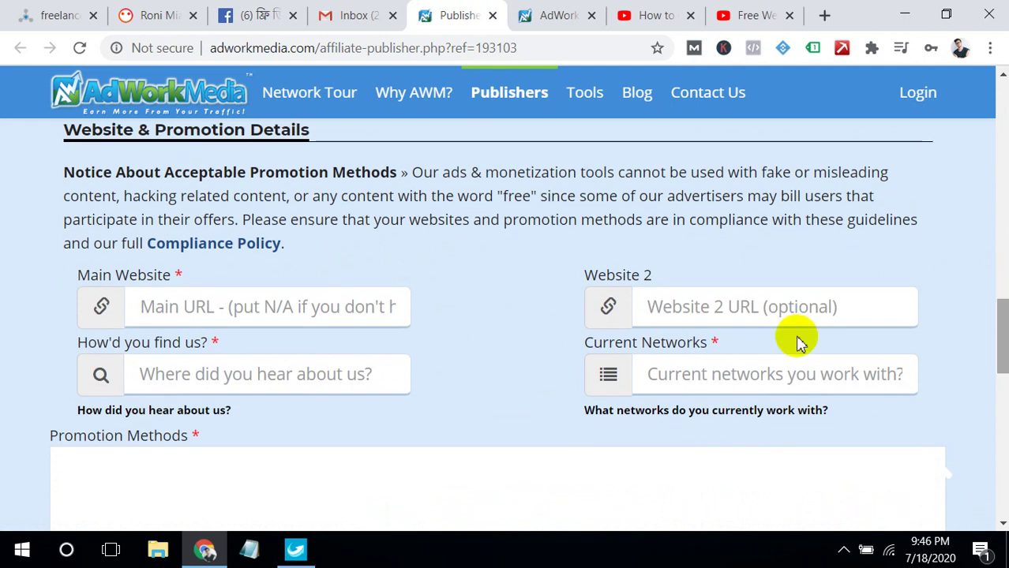
pyautogui.click(164, 308)
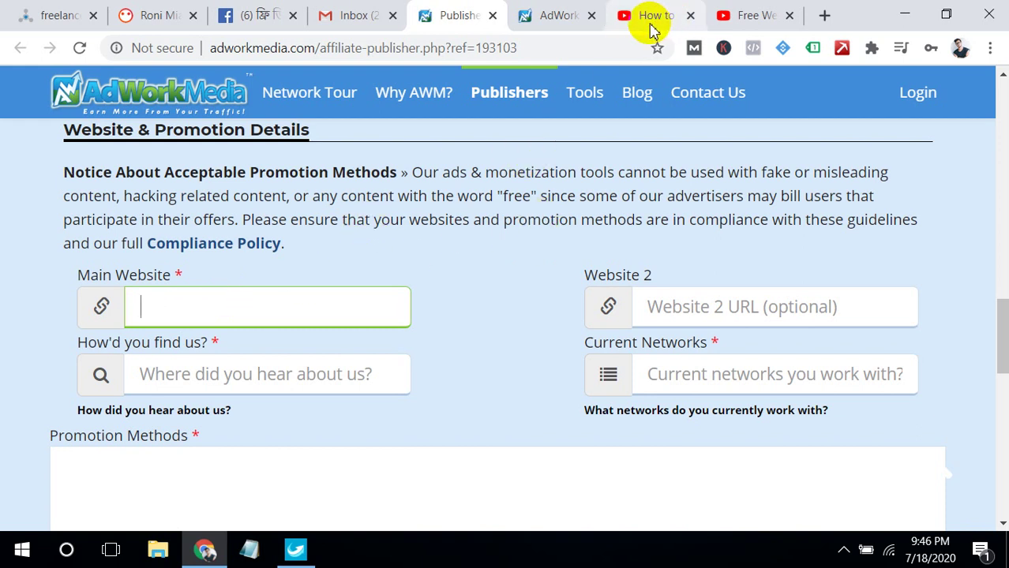
pyautogui.click(743, 11)
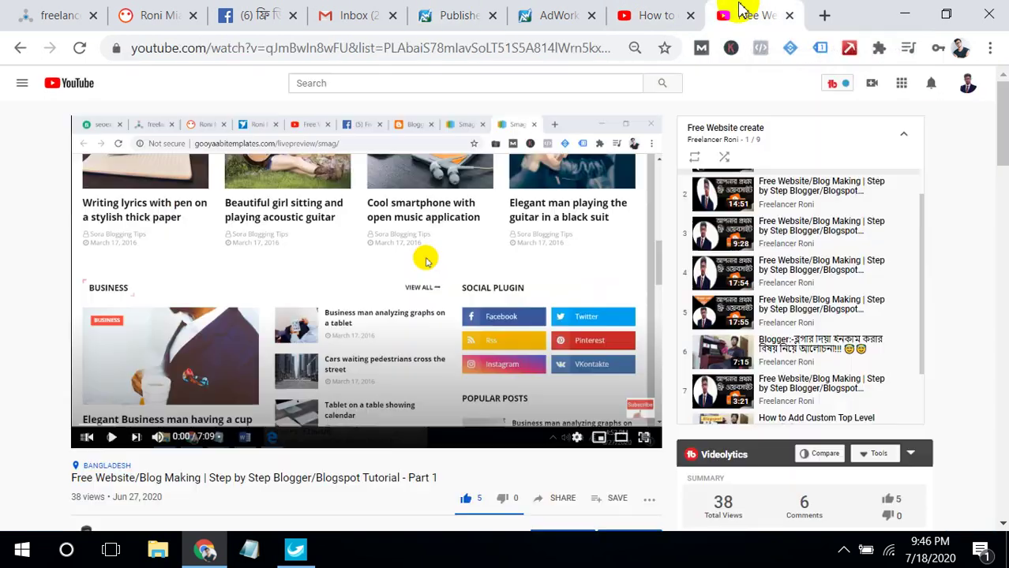
pyautogui.click(509, 49)
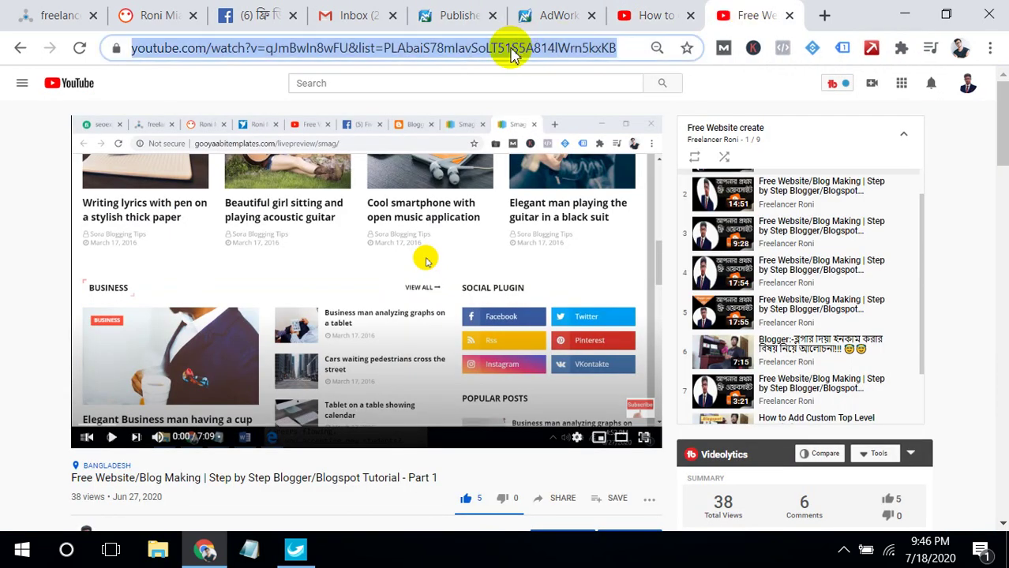
pyautogui.click(237, 52)
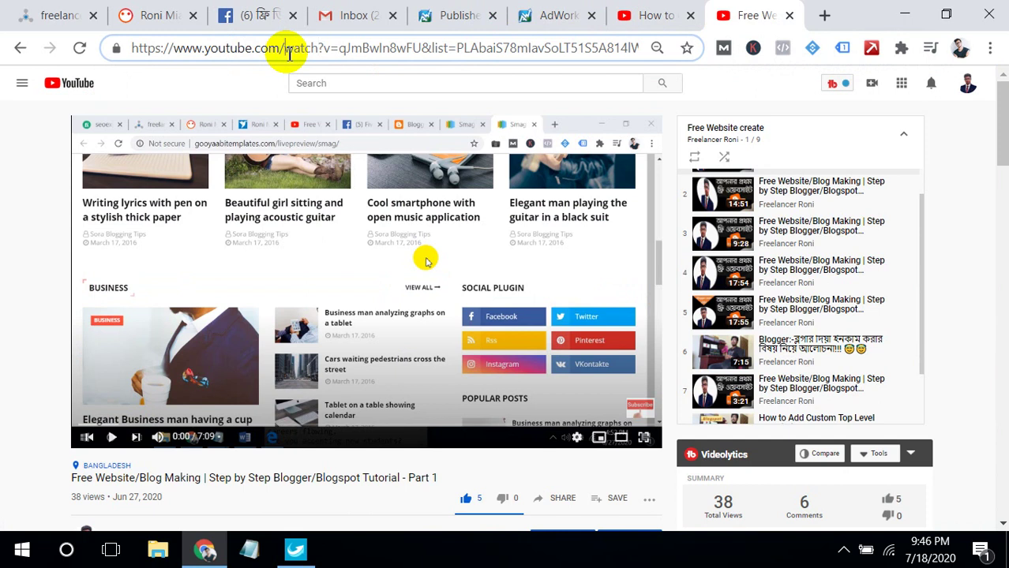
pyautogui.moveTo(289, 54); pyautogui.dragTo(123, 56)
pyautogui.hotkey('ctrl', 'c')
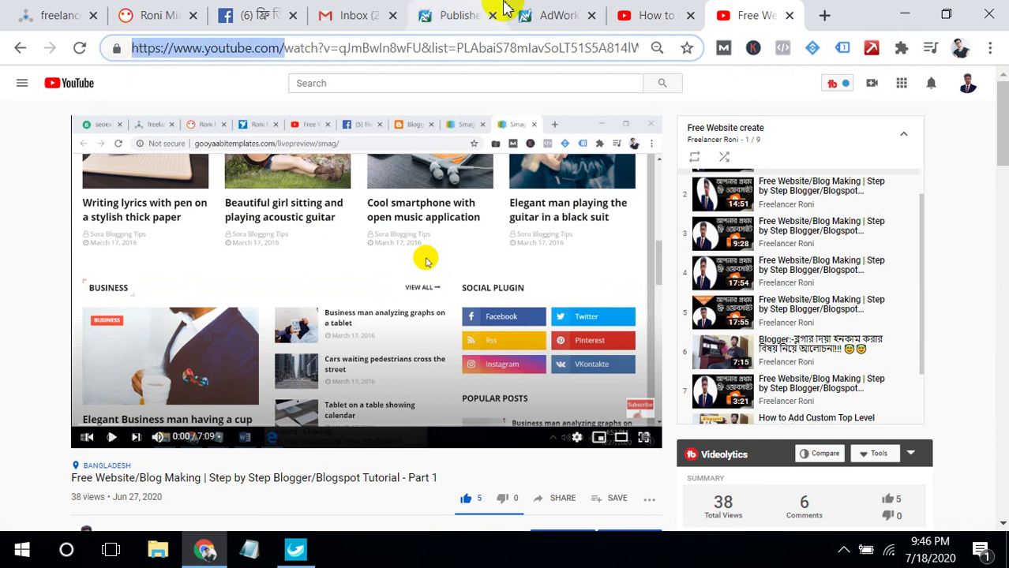
pyautogui.click(461, 14)
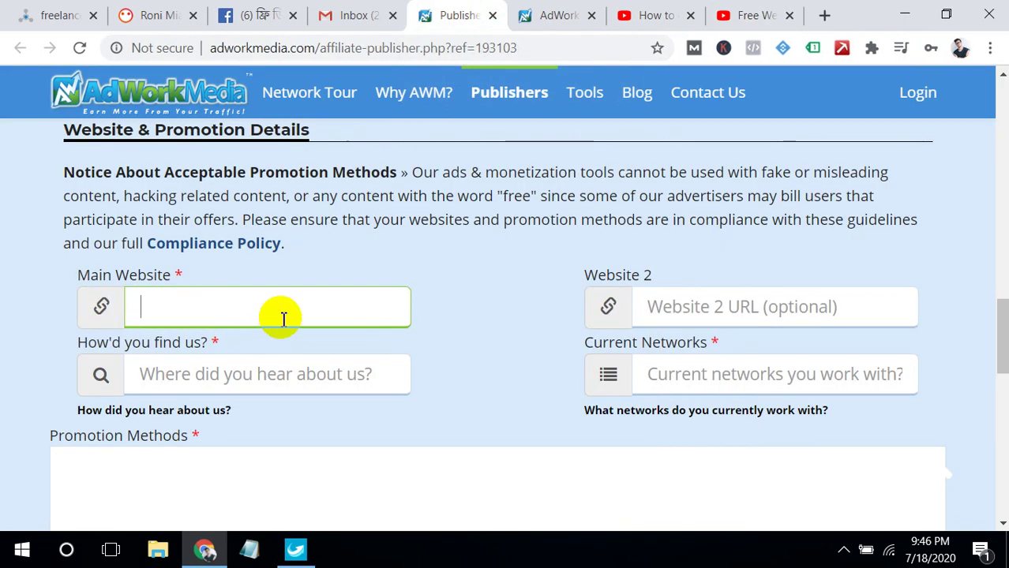
pyautogui.hotkey('ctrl', 'v')
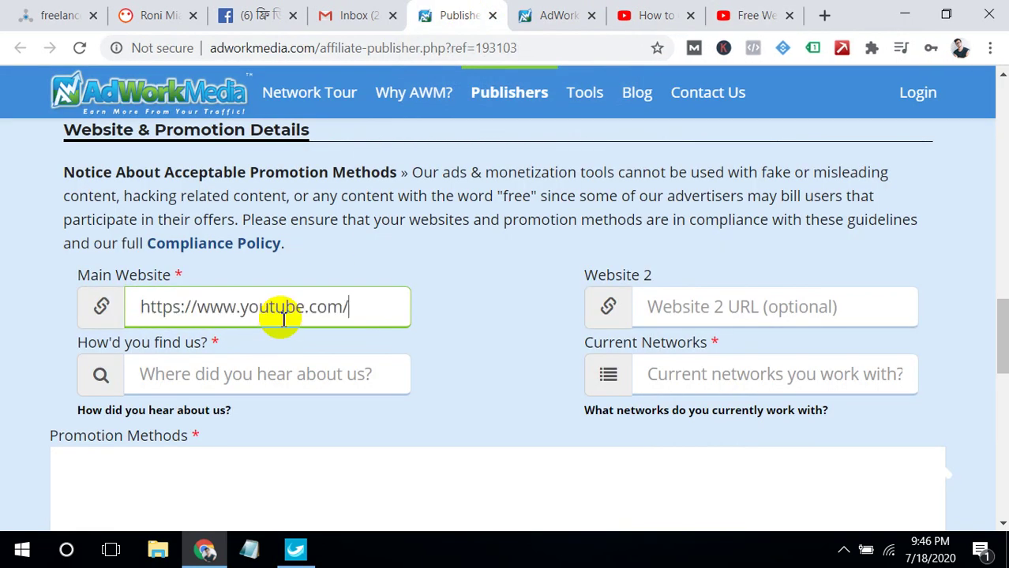
# Answer the How'd you find us? question with youtube
pyautogui.click(184, 375)
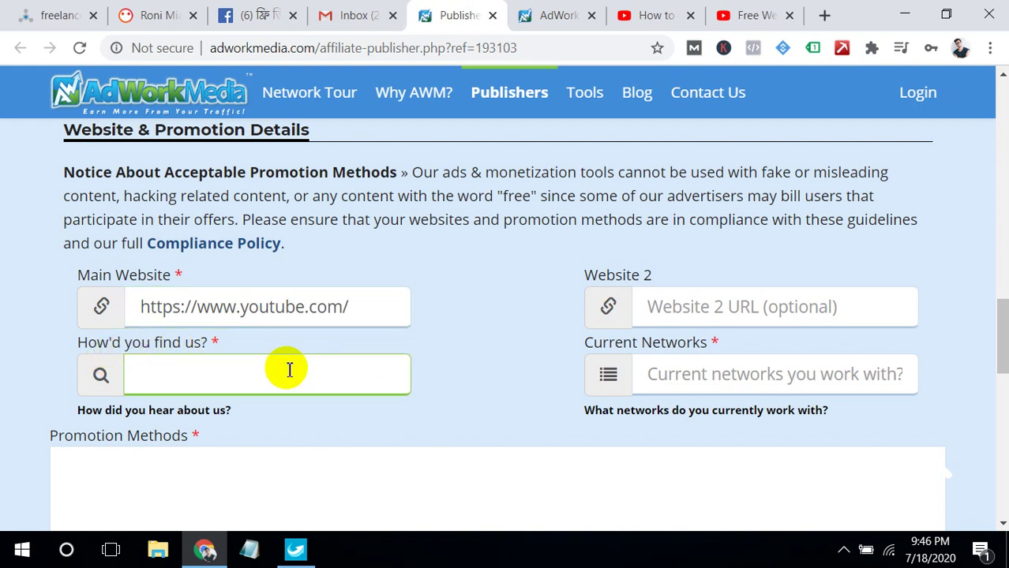
pyautogui.click(446, 353)
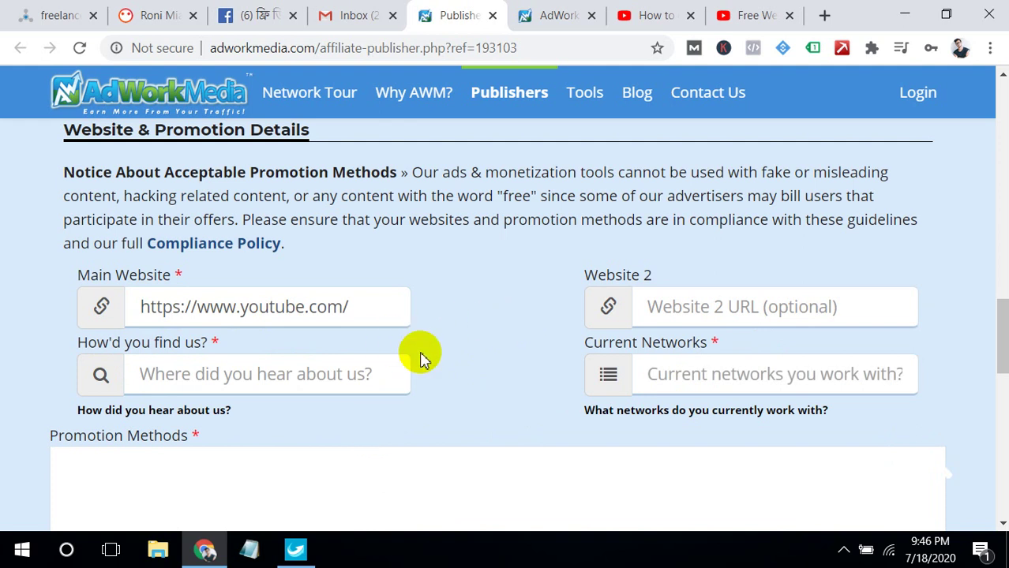
pyautogui.click(315, 384)
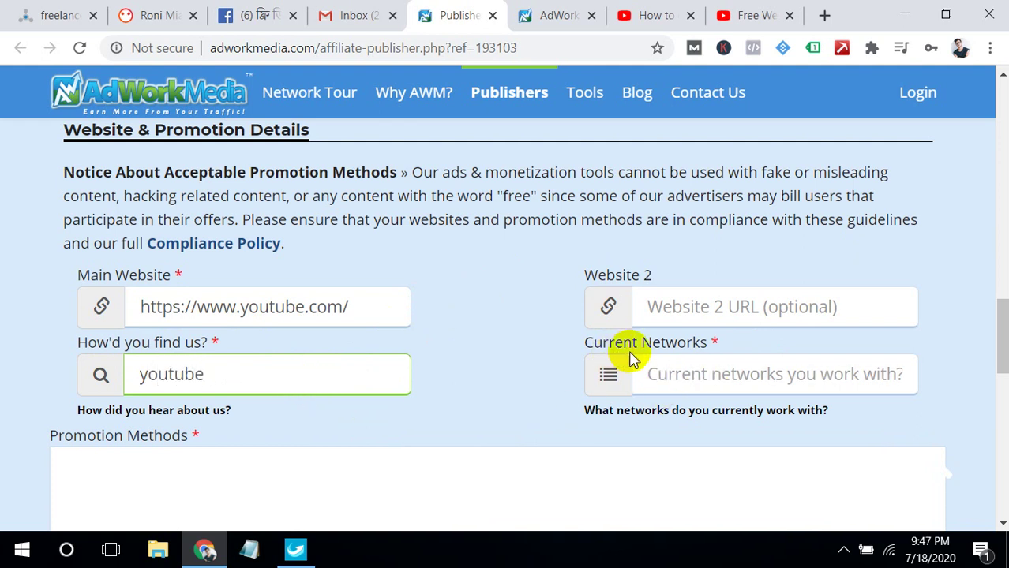
# Try to enter adworkmedia, as named in the page address, under Current Networks
pyautogui.click(700, 378)
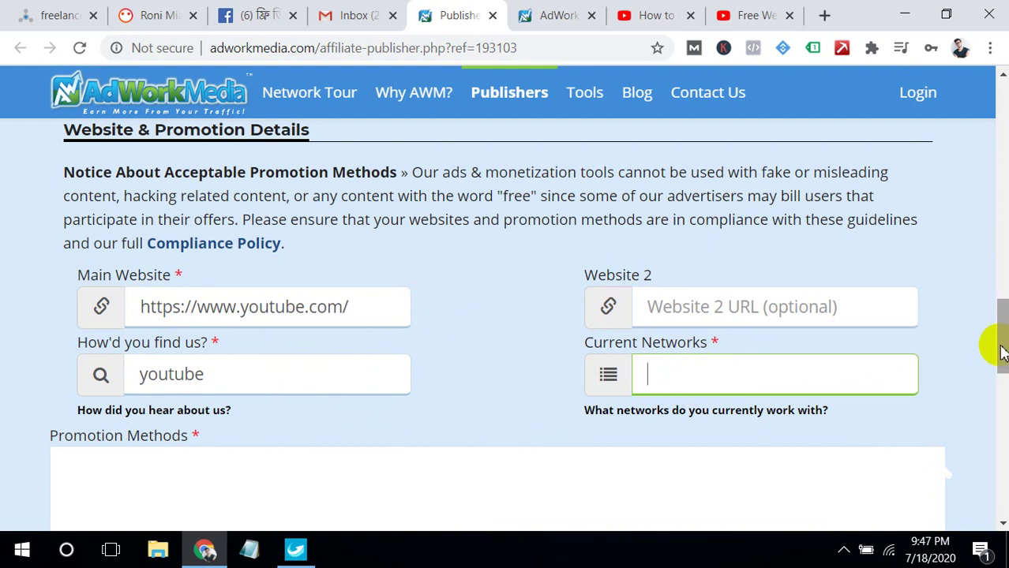
pyautogui.doubleClick(217, 48)
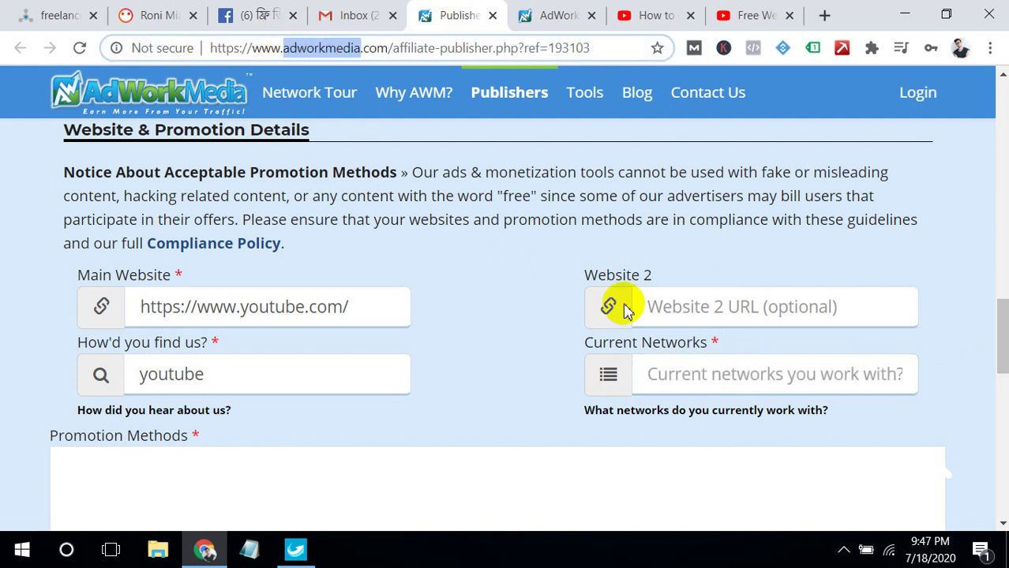
pyautogui.click(723, 382)
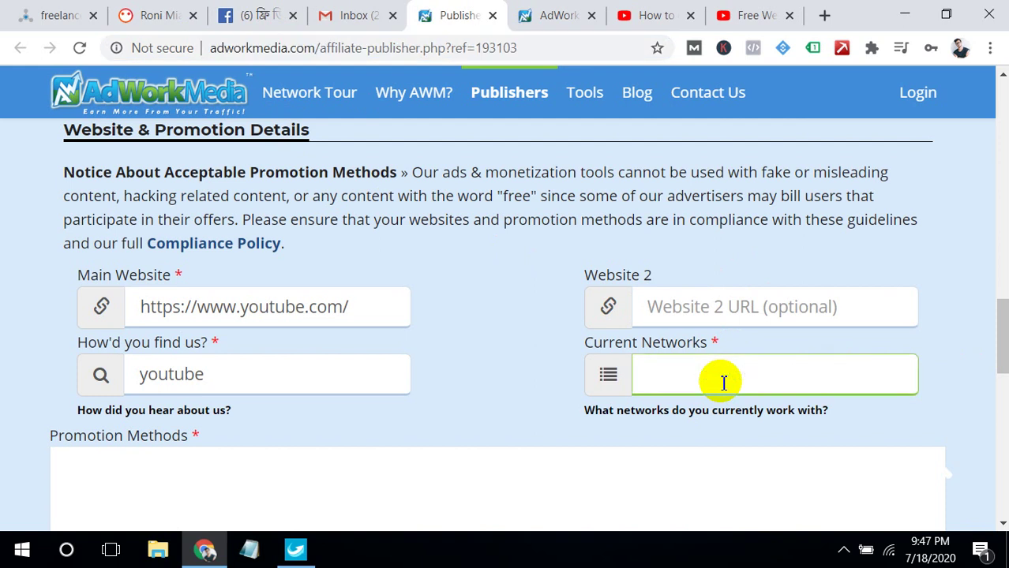
pyautogui.write('adworkmedia')
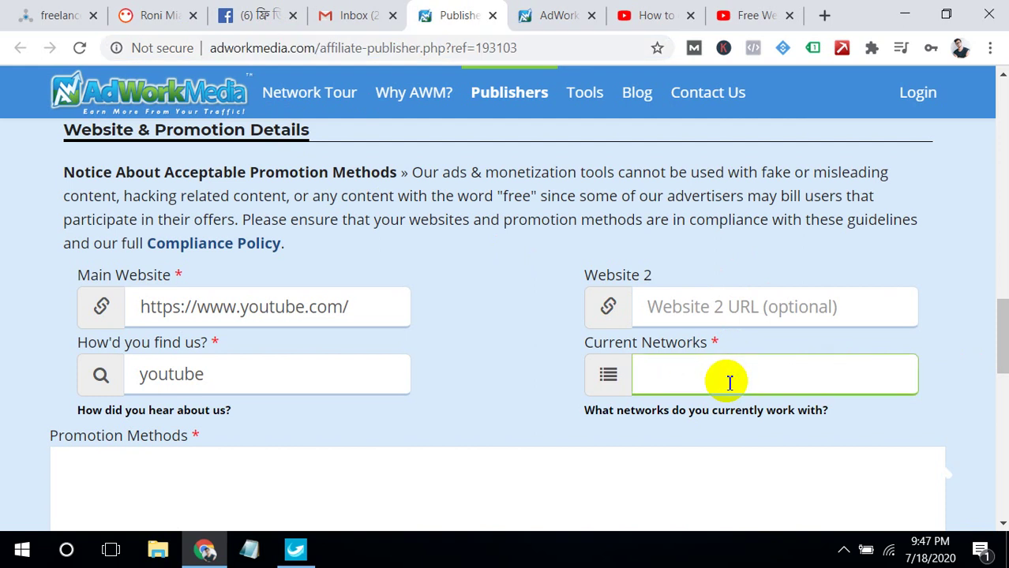
# Describe the Promotion Methods as "website,Facebook page,blog,other"
pyautogui.moveTo(1002, 320); pyautogui.dragTo(1003, 341)
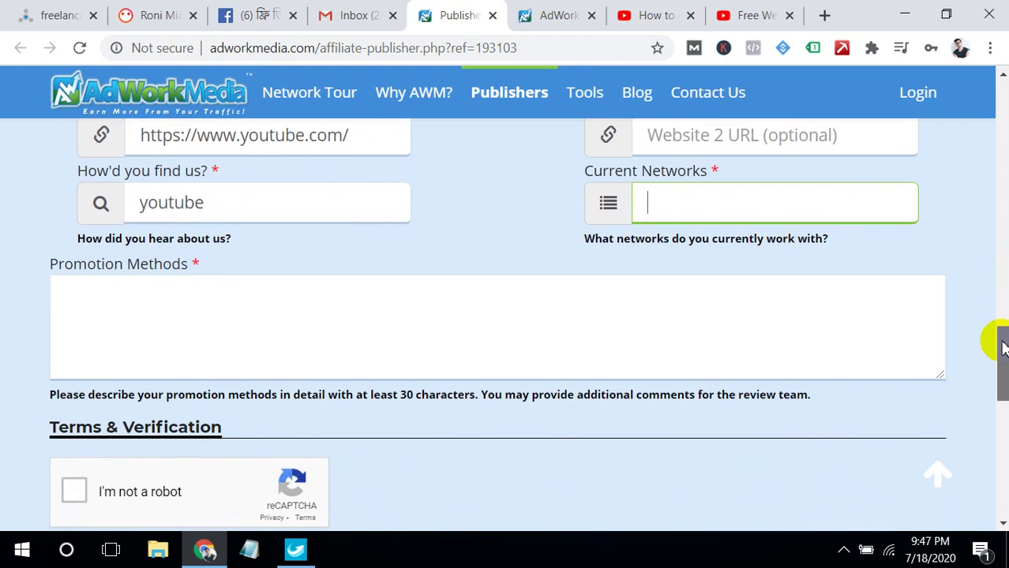
pyautogui.click(486, 293)
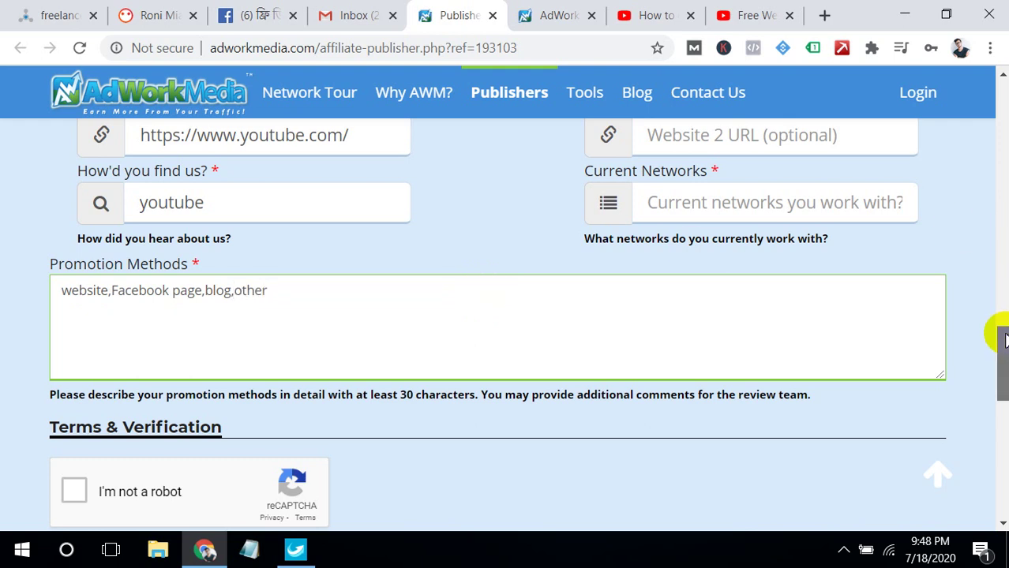
# Complete the I'm not a robot check and accept both the terms and the no-fraud agreement under Terms & Verification
pyautogui.moveTo(1003, 338); pyautogui.dragTo(1002, 369)
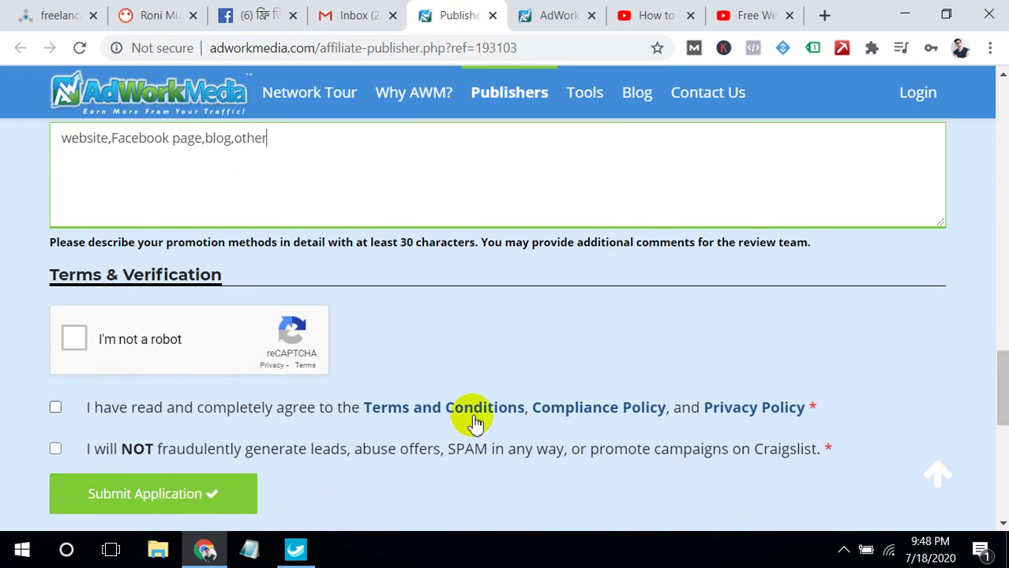
pyautogui.click(76, 348)
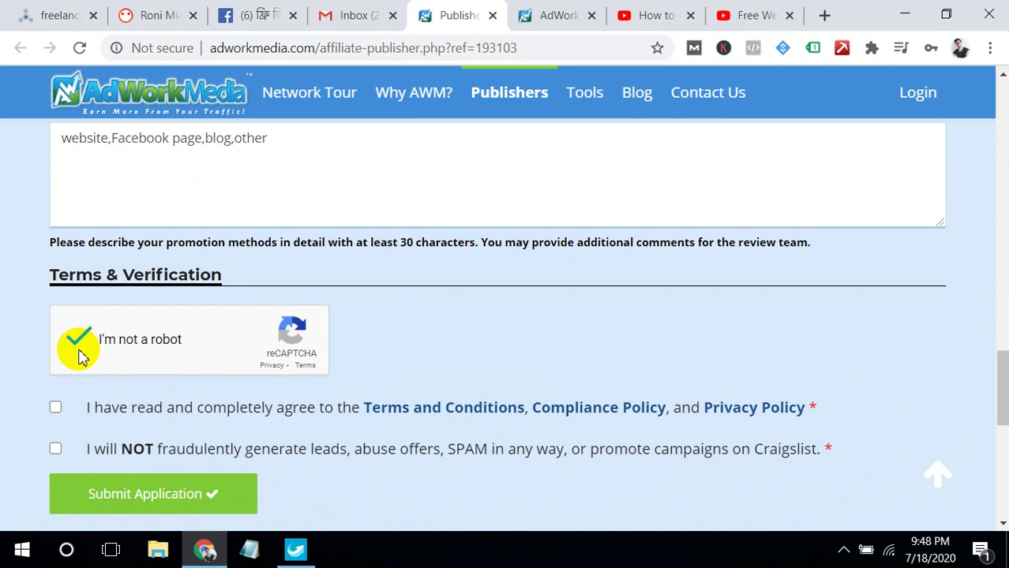
pyautogui.click(52, 410)
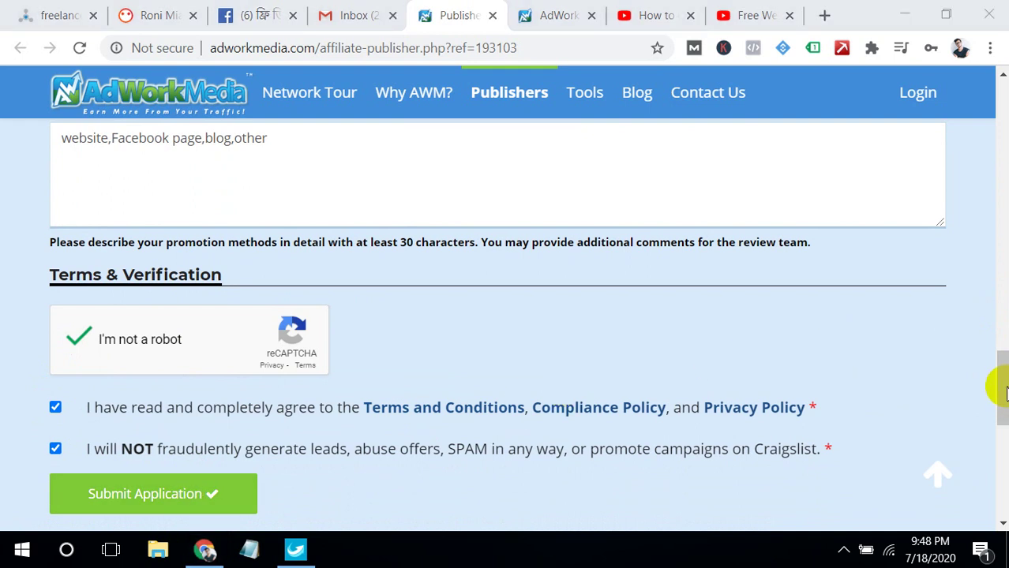
pyautogui.moveTo(999, 385); pyautogui.dragTo(999, 102)
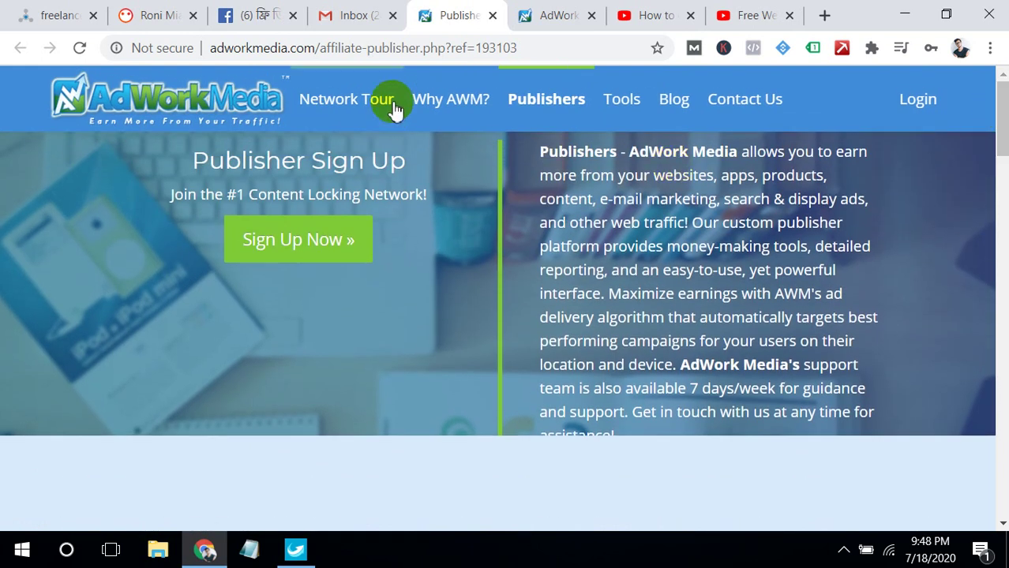
pyautogui.click(341, 10)
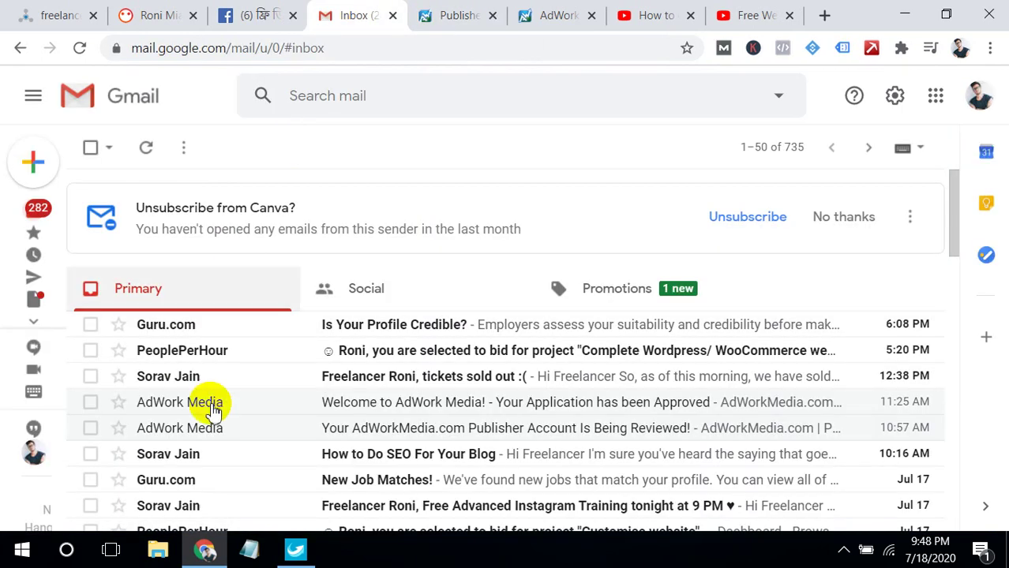
pyautogui.click(179, 433)
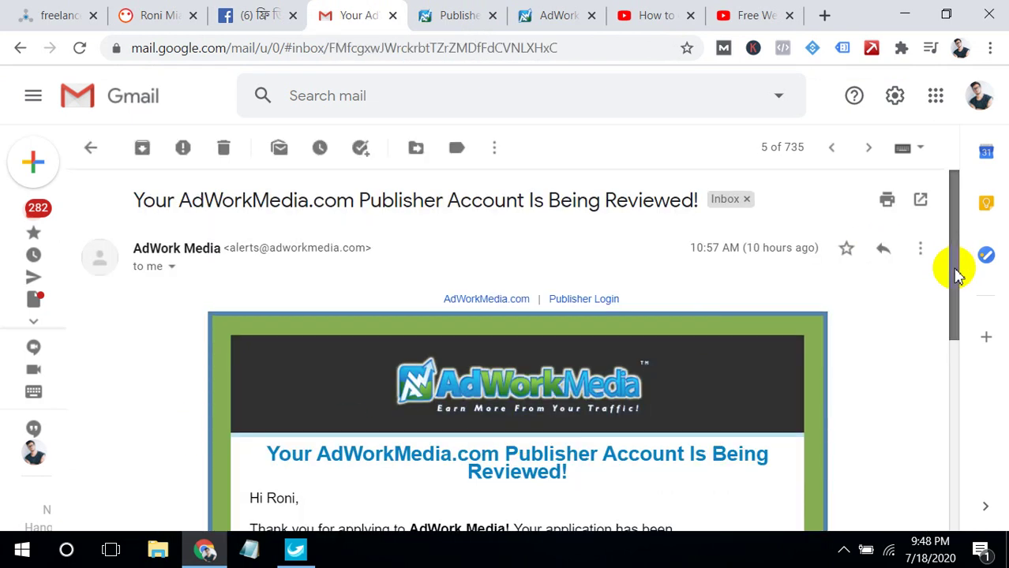
pyautogui.moveTo(954, 266); pyautogui.dragTo(946, 339)
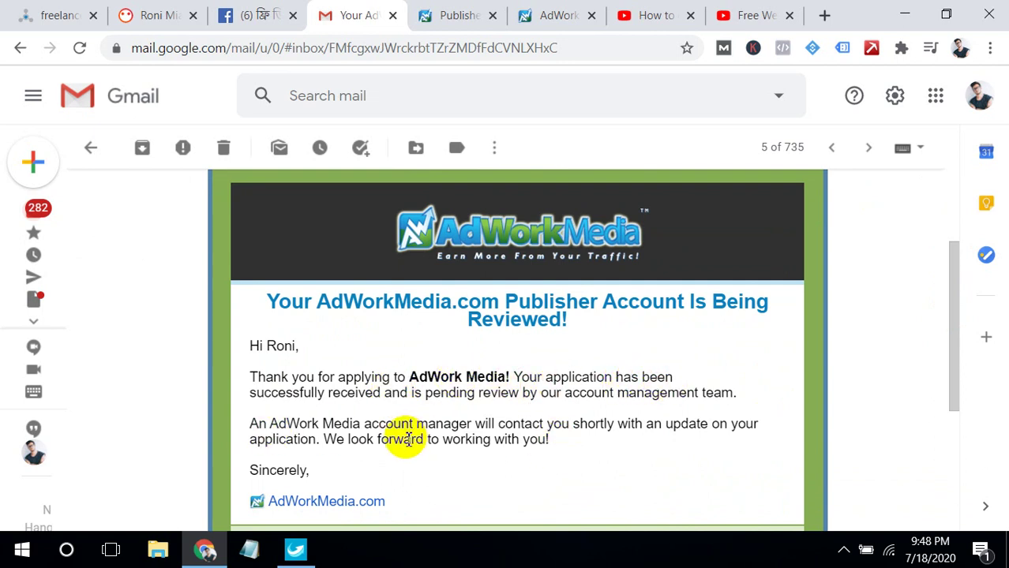
pyautogui.moveTo(957, 372); pyautogui.dragTo(957, 442)
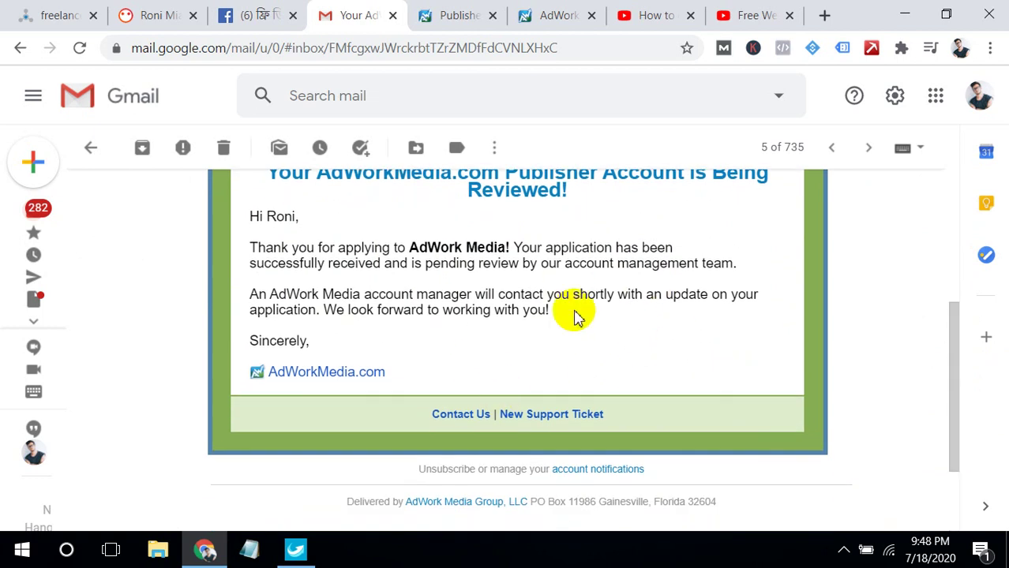
pyautogui.click(90, 148)
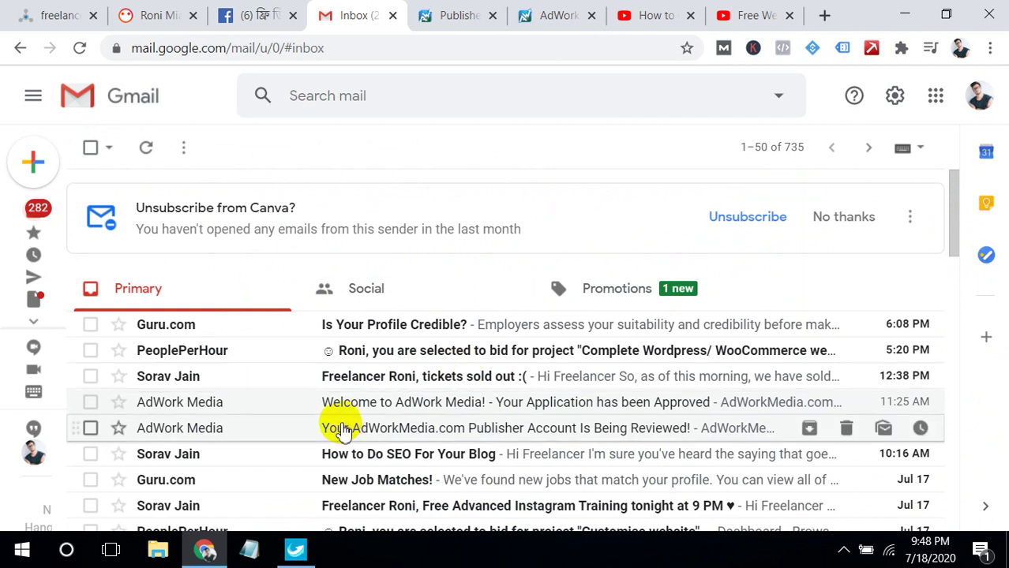
# Open AdWork Media's application approval email and read through its login details, referral link and account manager sections
pyautogui.click(471, 403)
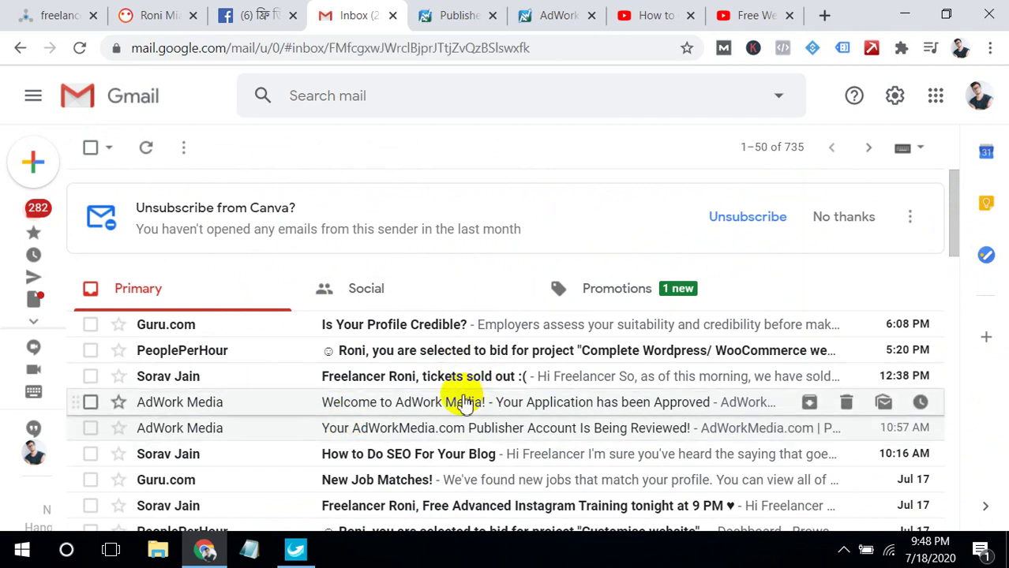
pyautogui.moveTo(956, 214); pyautogui.dragTo(958, 269)
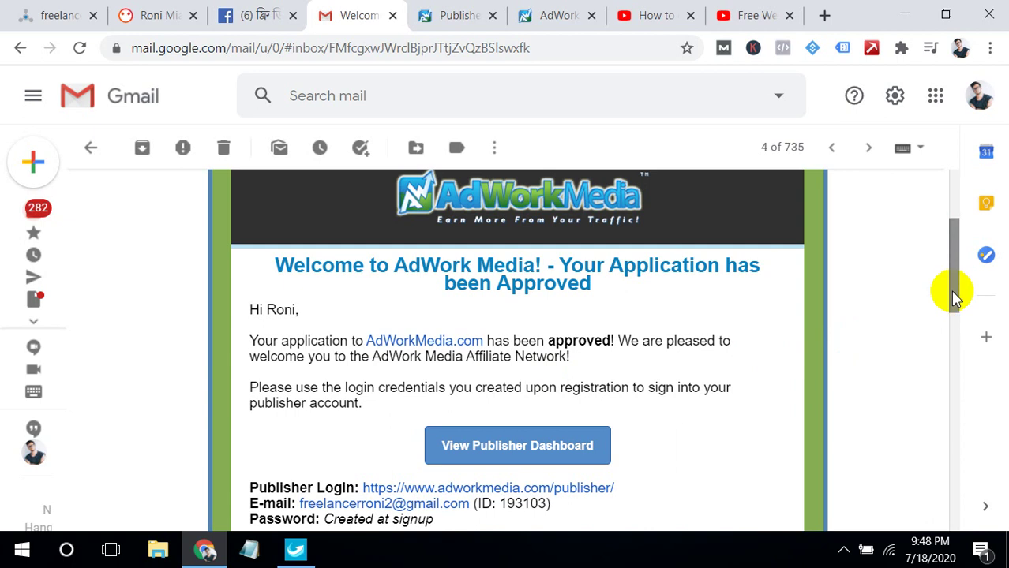
pyautogui.moveTo(953, 298); pyautogui.dragTo(949, 347)
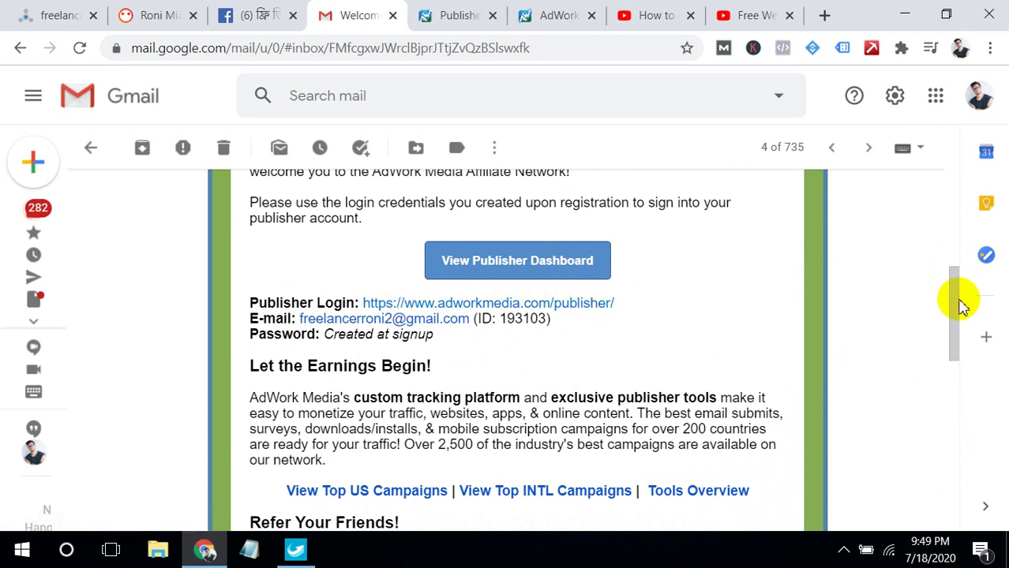
pyautogui.moveTo(959, 299); pyautogui.dragTo(937, 395)
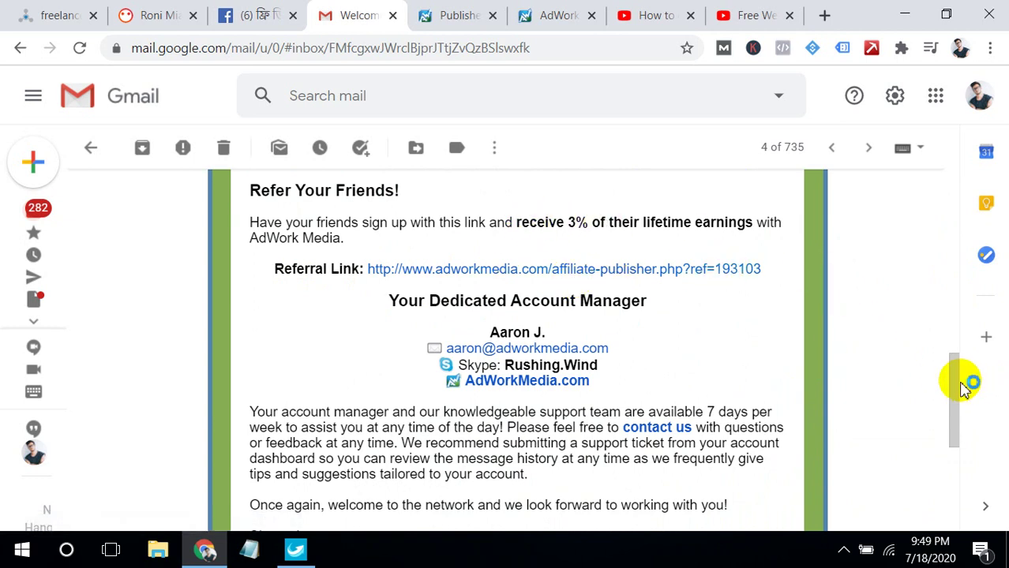
# Open the AdWork Media publisher dashboard through the Publisher Login link in the approval email and look over the dashboard
pyautogui.moveTo(961, 387); pyautogui.dragTo(953, 426)
pyautogui.moveTo(957, 402); pyautogui.dragTo(979, 311)
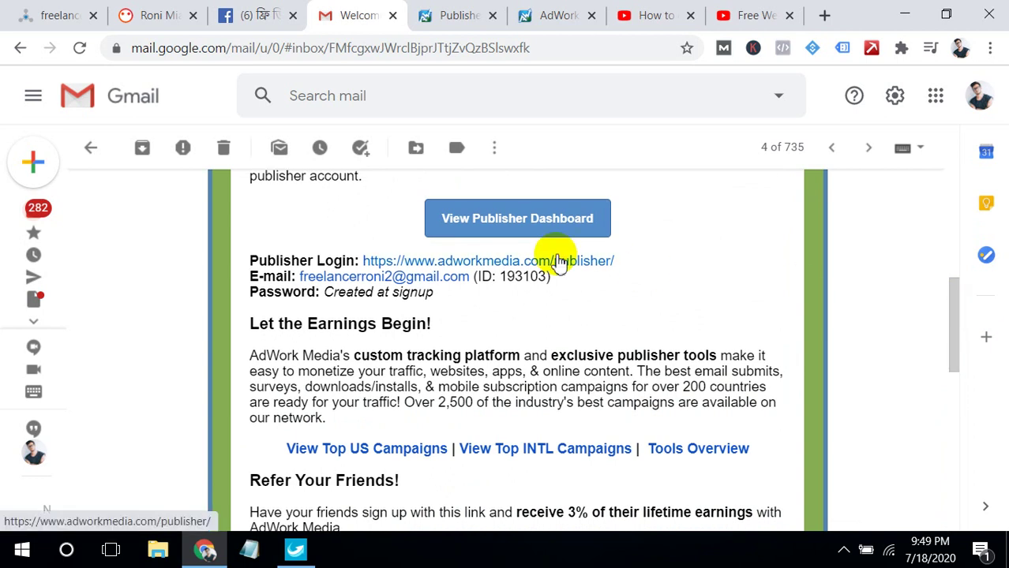
pyautogui.click(490, 262)
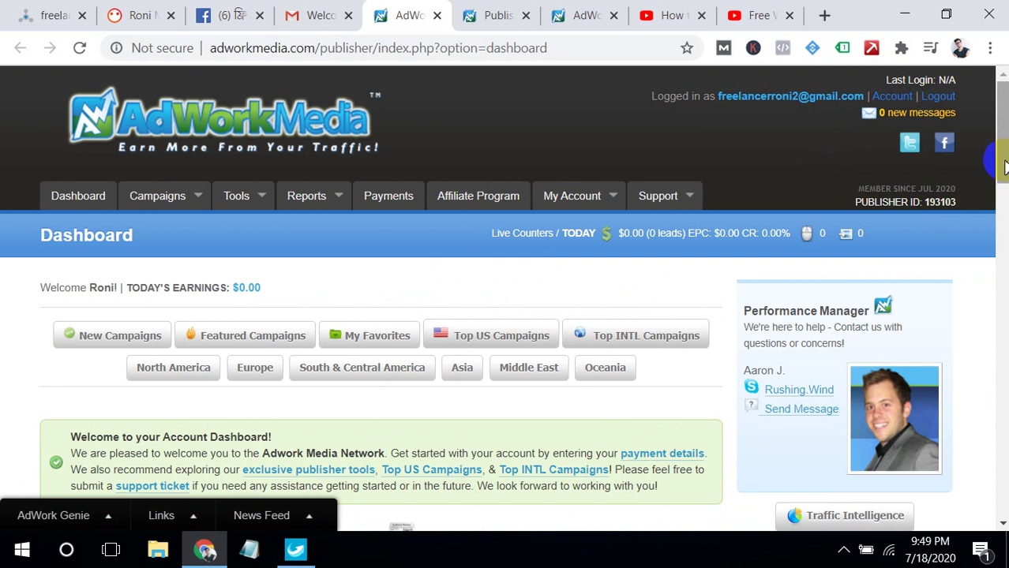
pyautogui.moveTo(1003, 167)
pyautogui.mouseDown()
pyautogui.moveTo(1001, 193)
pyautogui.moveTo(1003, 180)
pyautogui.mouseUp()
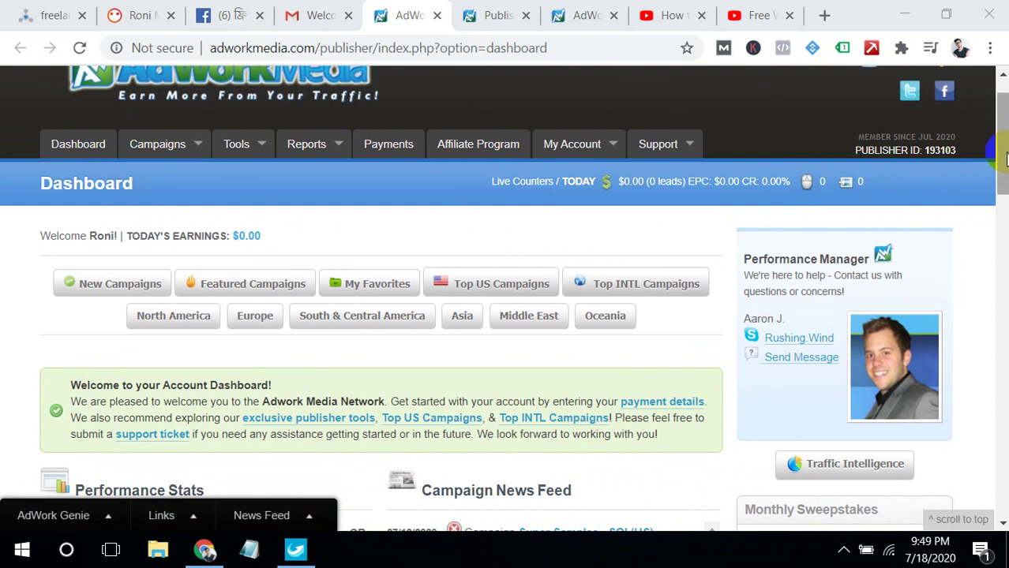
pyautogui.moveTo(1001, 135)
pyautogui.mouseDown()
pyautogui.moveTo(1001, 169)
pyautogui.moveTo(996, 133)
pyautogui.mouseUp()
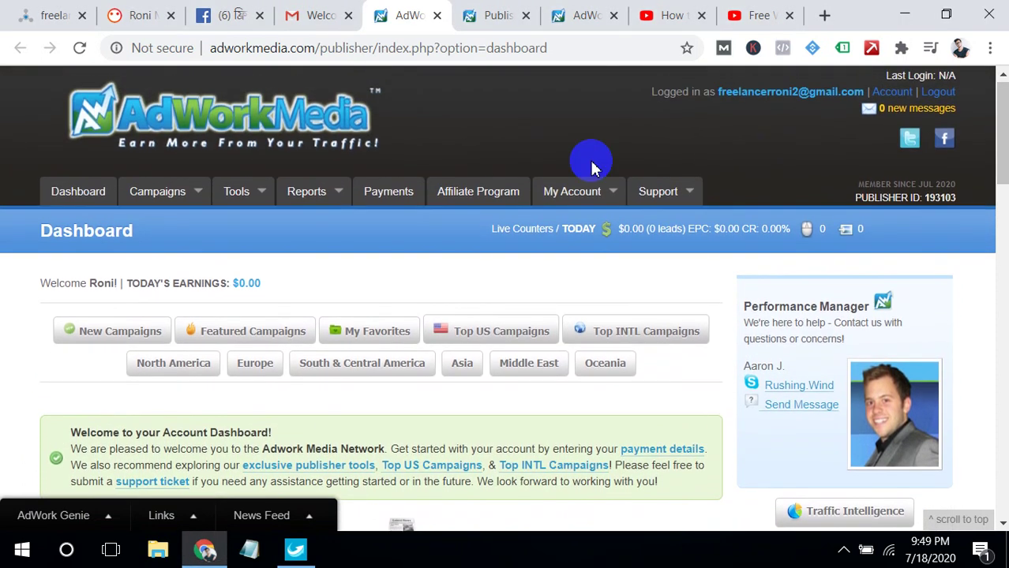
# Open the list of all campaigns and examine the category and conversion type of Imgamma - SnowBall - PIN (CH)
pyautogui.moveTo(193, 195)
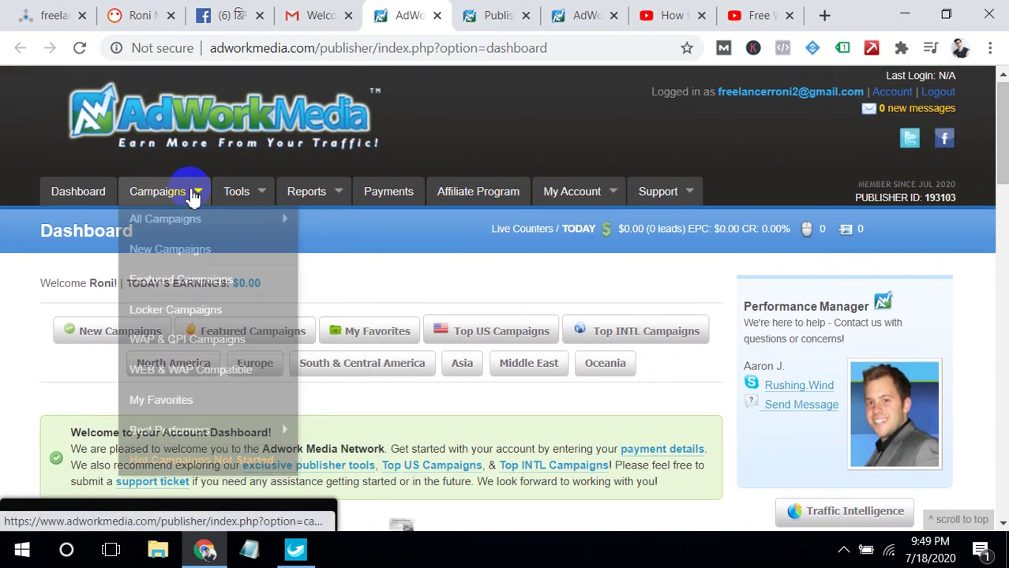
pyautogui.moveTo(164, 221)
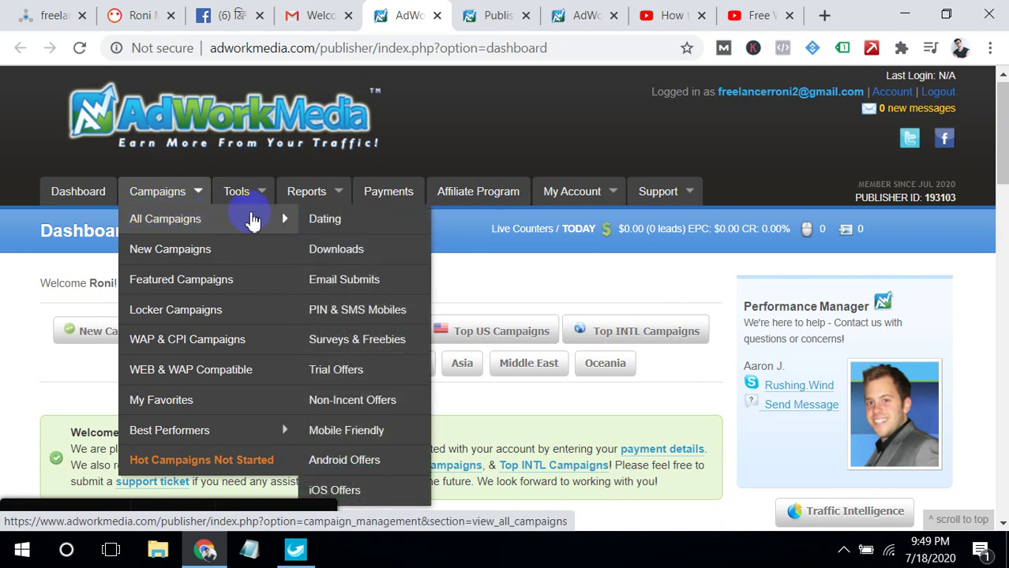
pyautogui.click(320, 218)
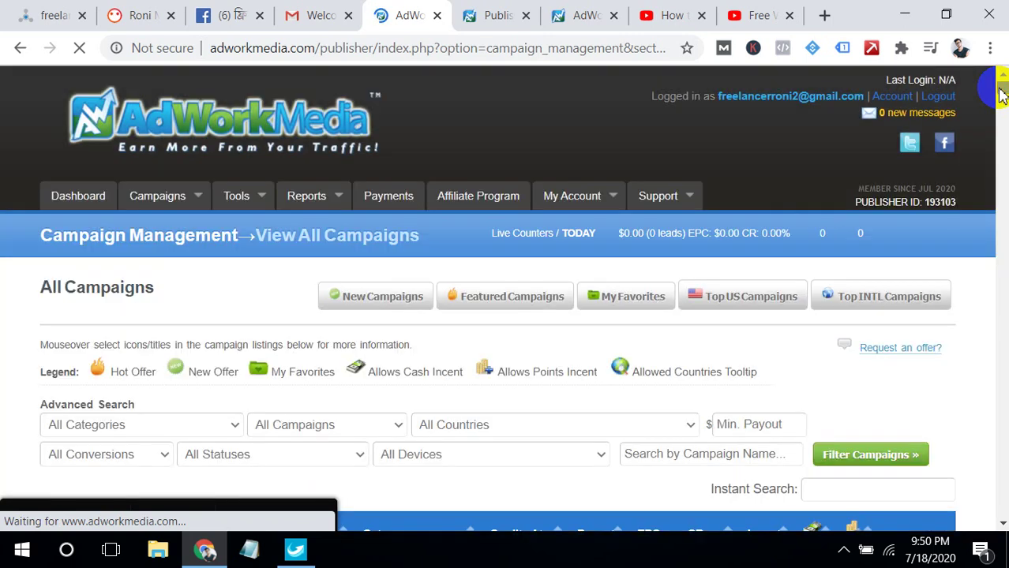
pyautogui.moveTo(1001, 93); pyautogui.dragTo(1001, 99)
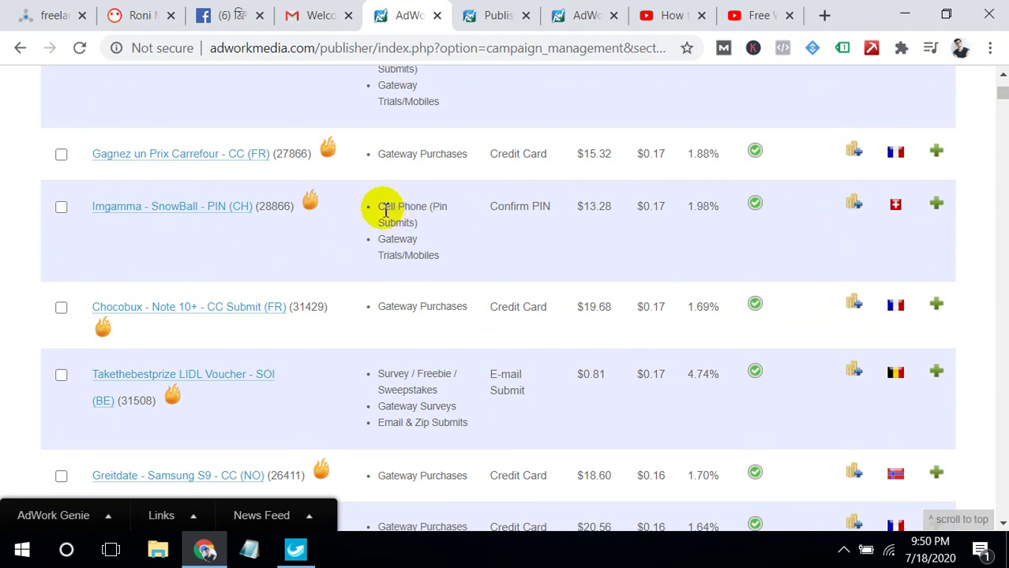
pyautogui.moveTo(385, 208); pyautogui.dragTo(451, 213)
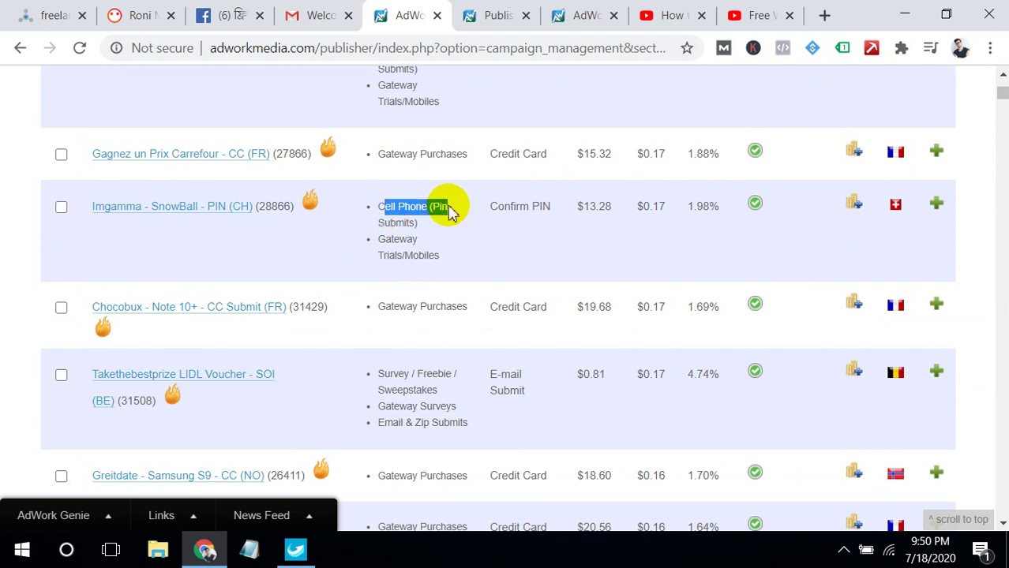
pyautogui.moveTo(378, 207); pyautogui.dragTo(559, 219)
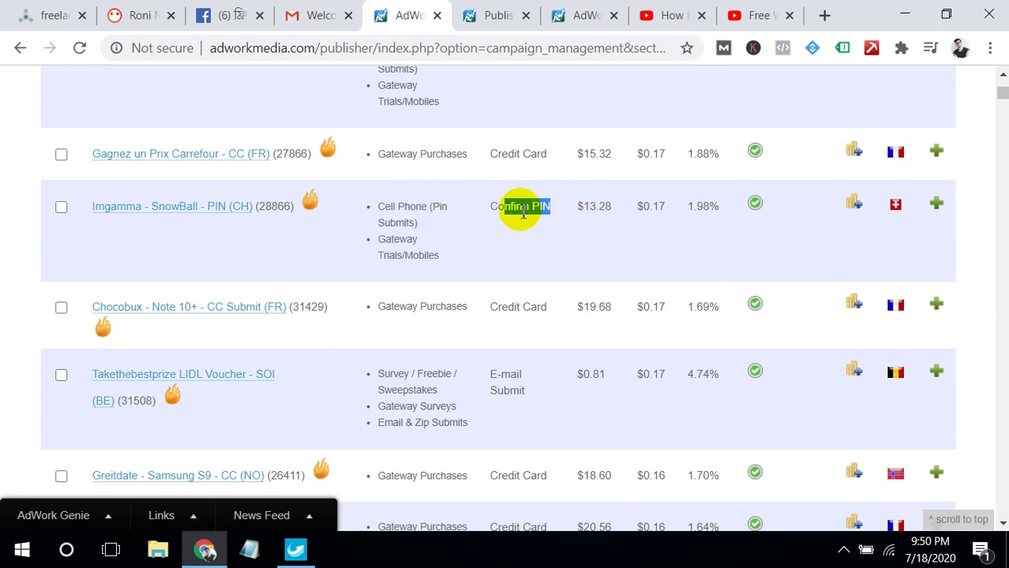
# Open the Imgamma - SnowBall - PIN (CH) campaign details in a new tab and review its Campaign Overview
pyautogui.rightClick(189, 209)
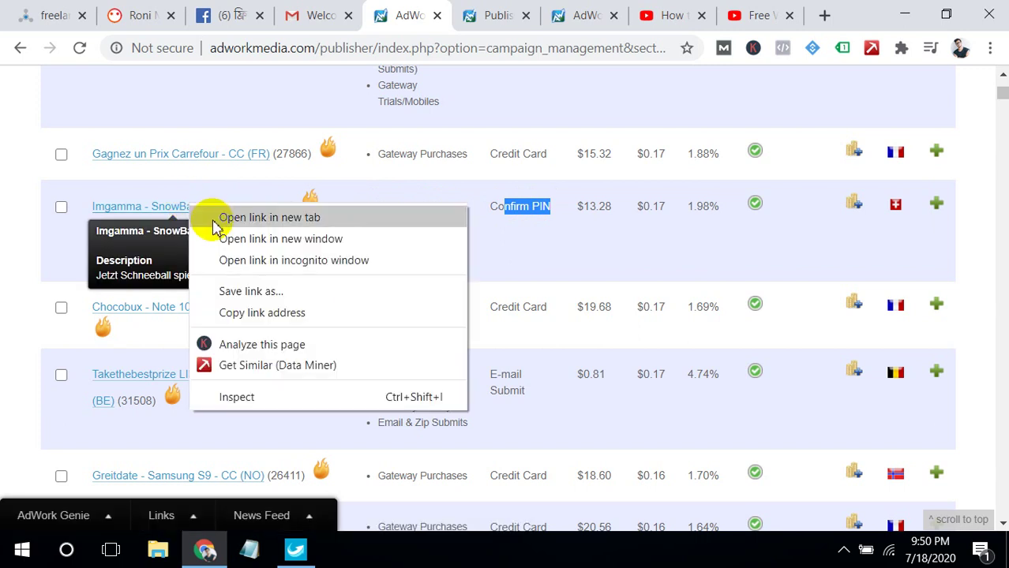
pyautogui.click(213, 225)
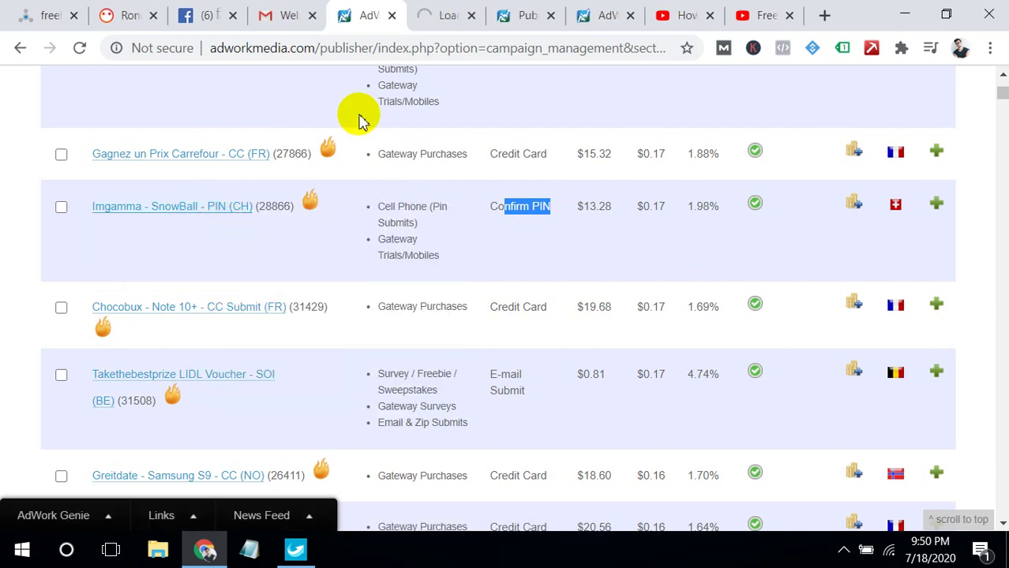
pyautogui.click(462, 9)
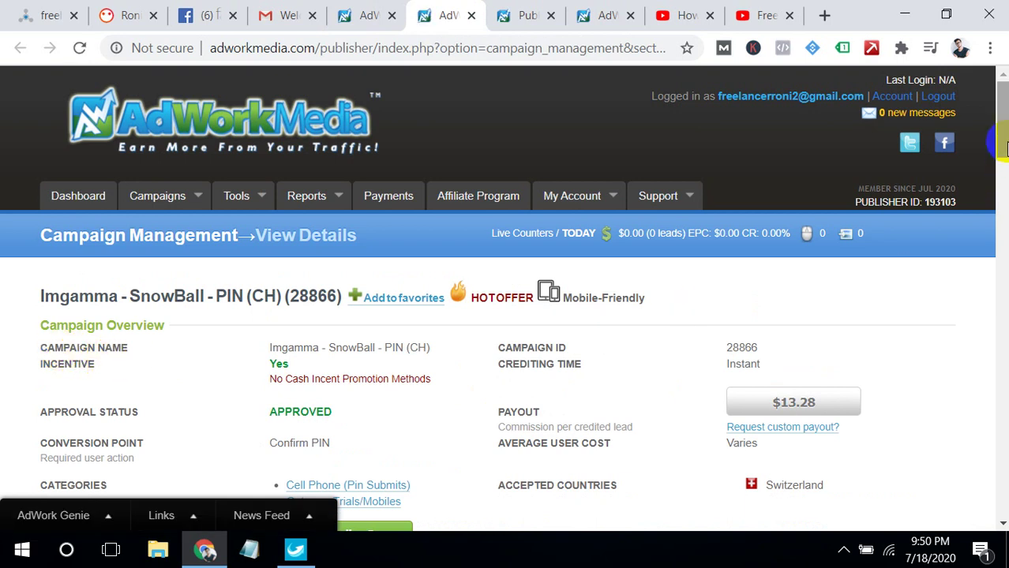
pyautogui.moveTo(1004, 149); pyautogui.dragTo(1003, 176)
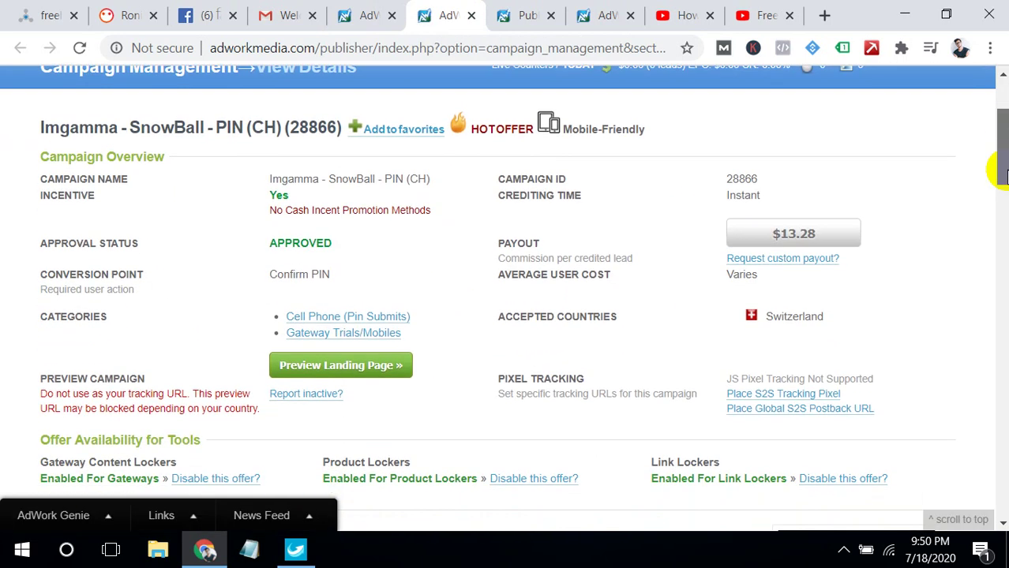
# Preview the SnowBall campaign's landing page with its phone number form, and return to the campaign list to check its payout
pyautogui.click(359, 373)
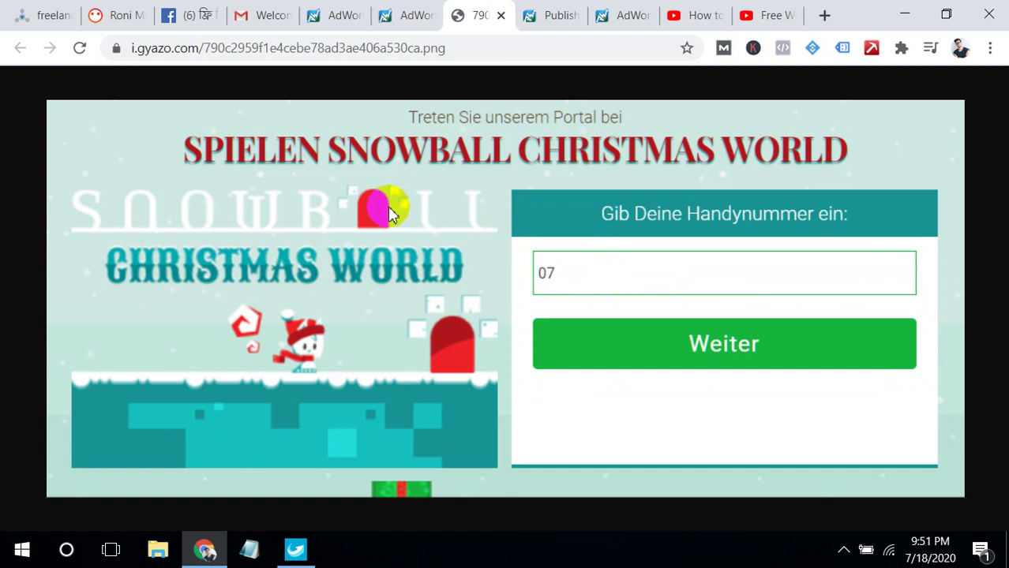
pyautogui.click(347, 18)
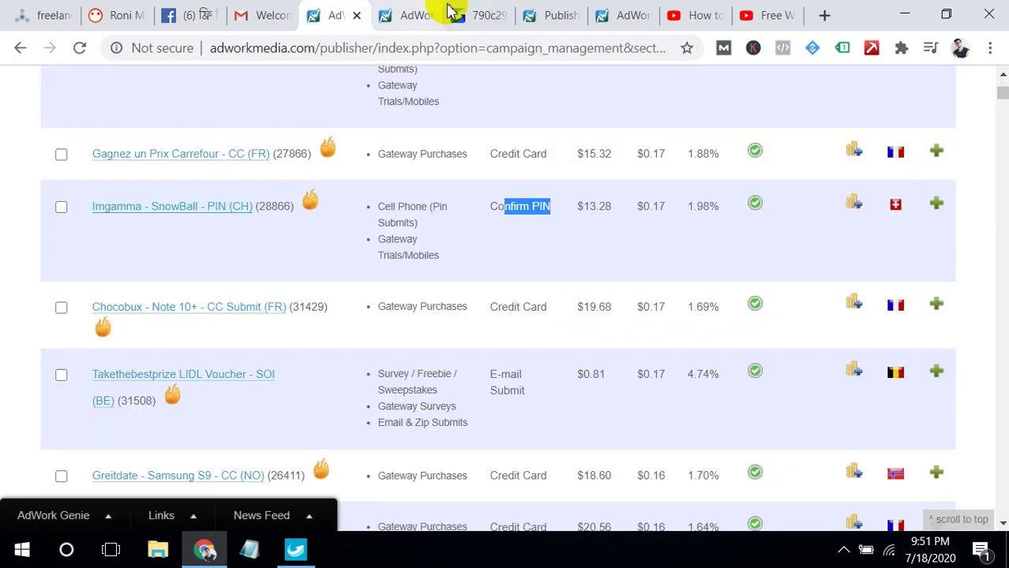
pyautogui.click(462, 11)
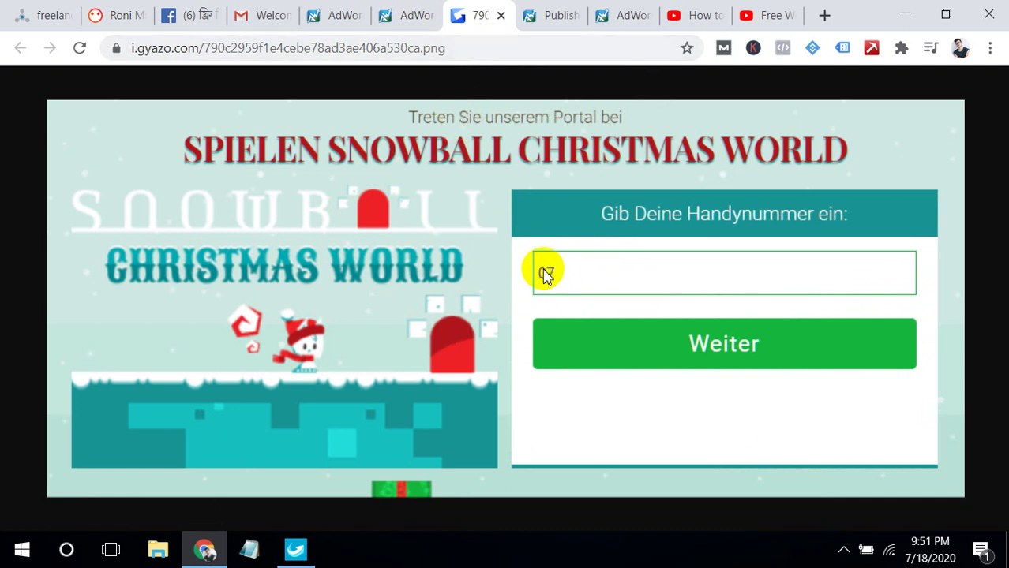
pyautogui.click(684, 339)
pyautogui.click(717, 357)
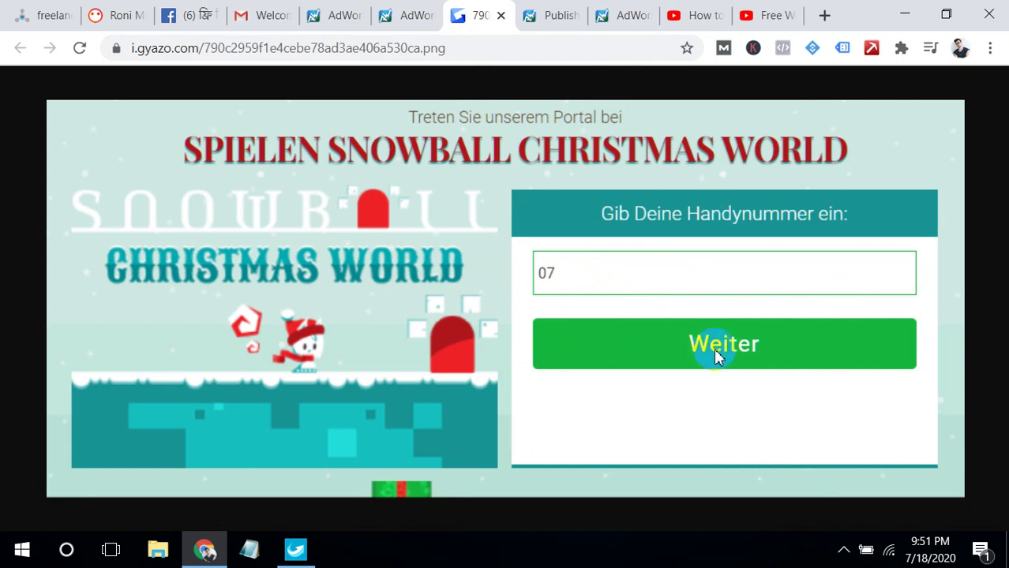
pyautogui.click(350, 10)
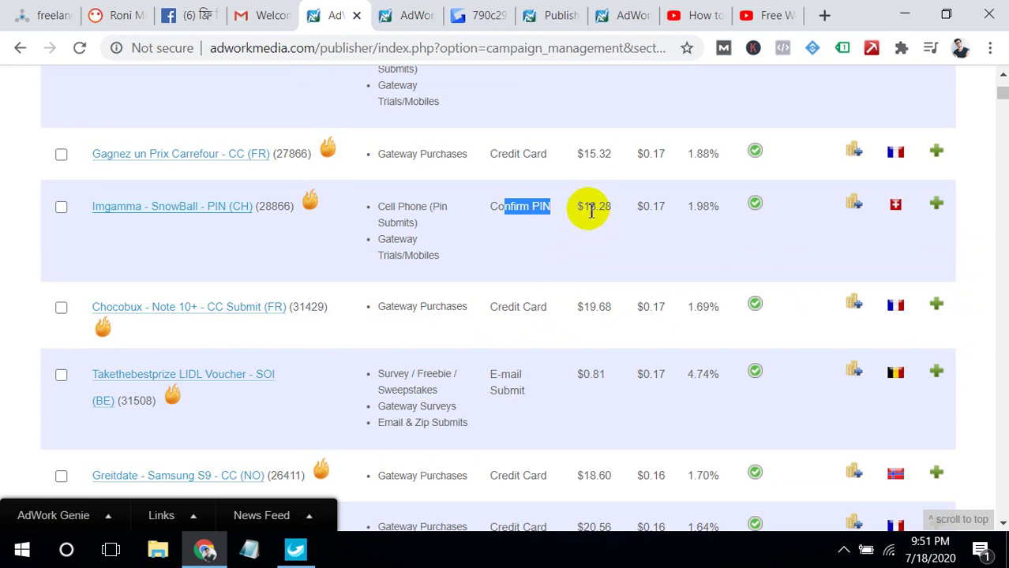
pyautogui.moveTo(592, 207); pyautogui.dragTo(614, 207)
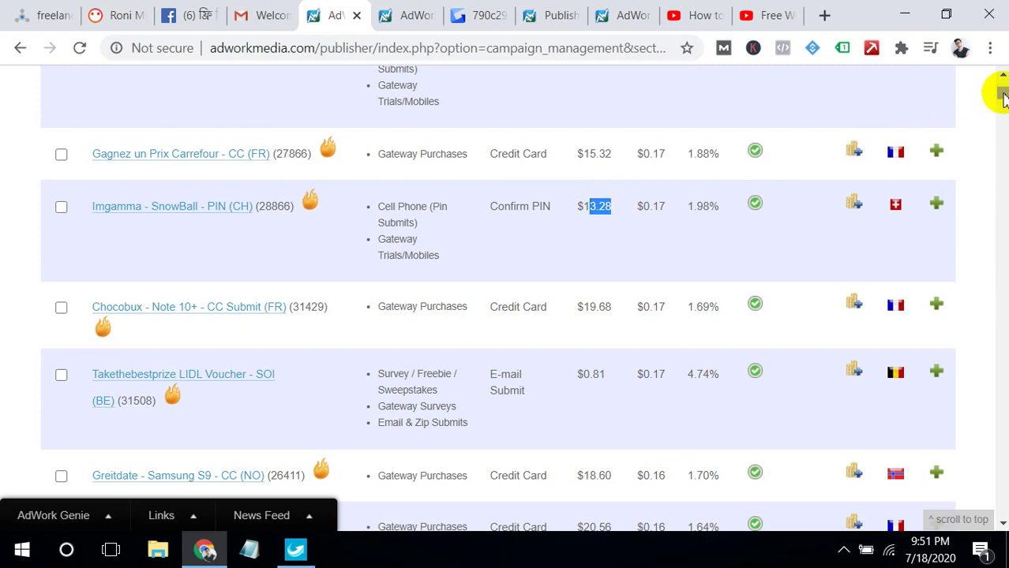
# Filter the campaign list by the Email & Zip Submits category
pyautogui.moveTo(1003, 95); pyautogui.dragTo(1001, 79)
pyautogui.click(180, 427)
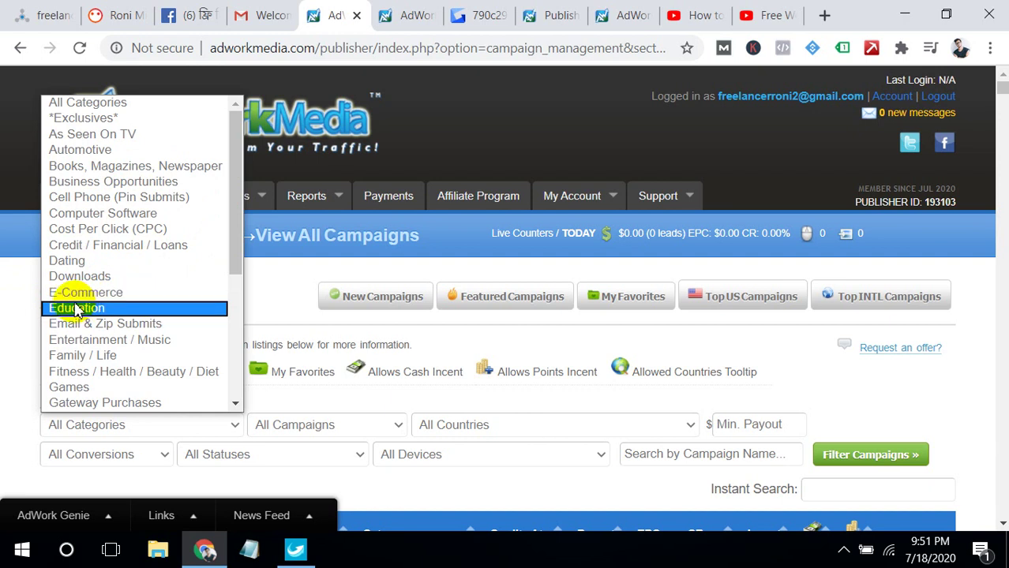
pyautogui.click(158, 324)
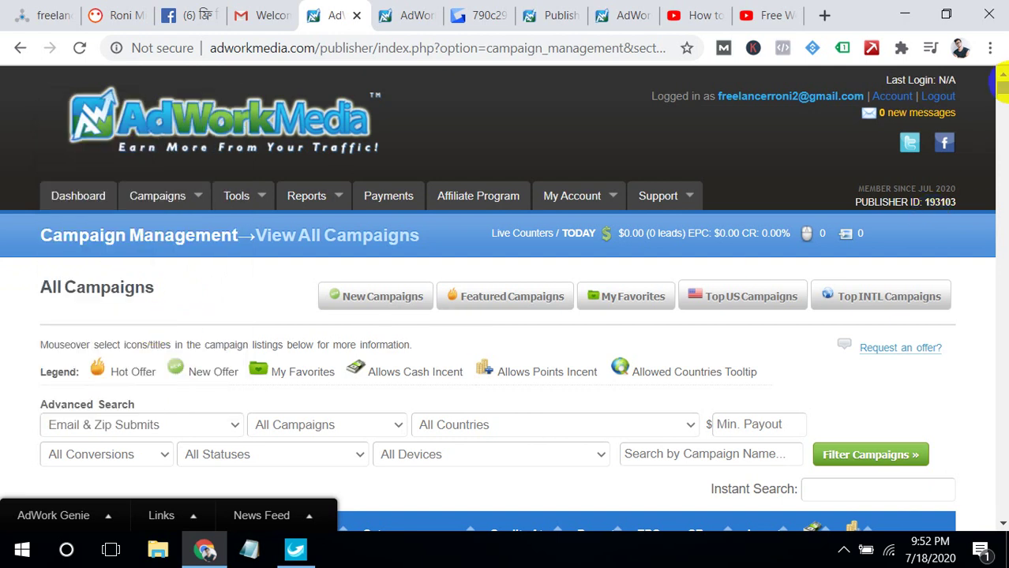
pyautogui.scroll(-8, 999, 87)
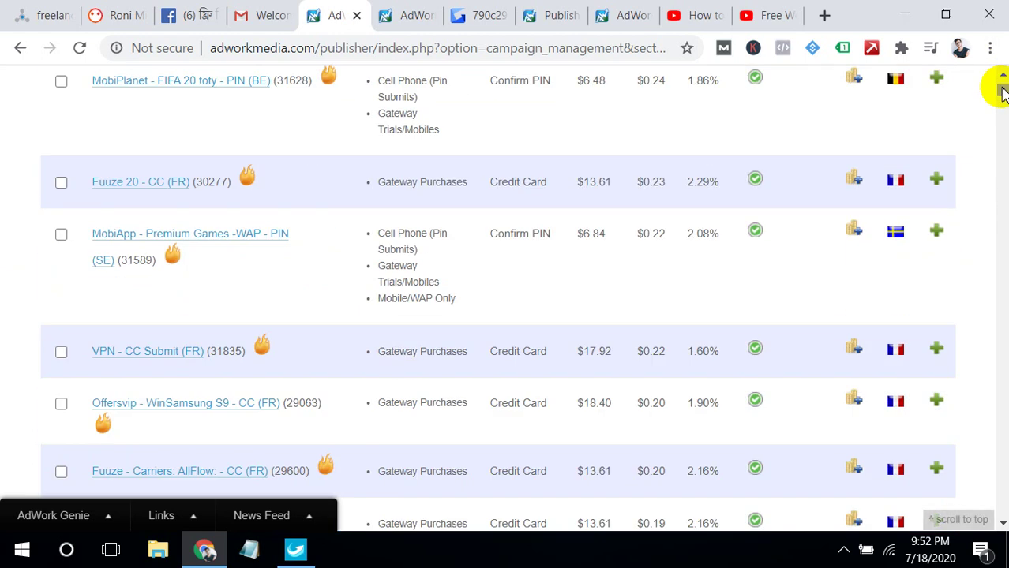
pyautogui.scroll(7, 998, 86)
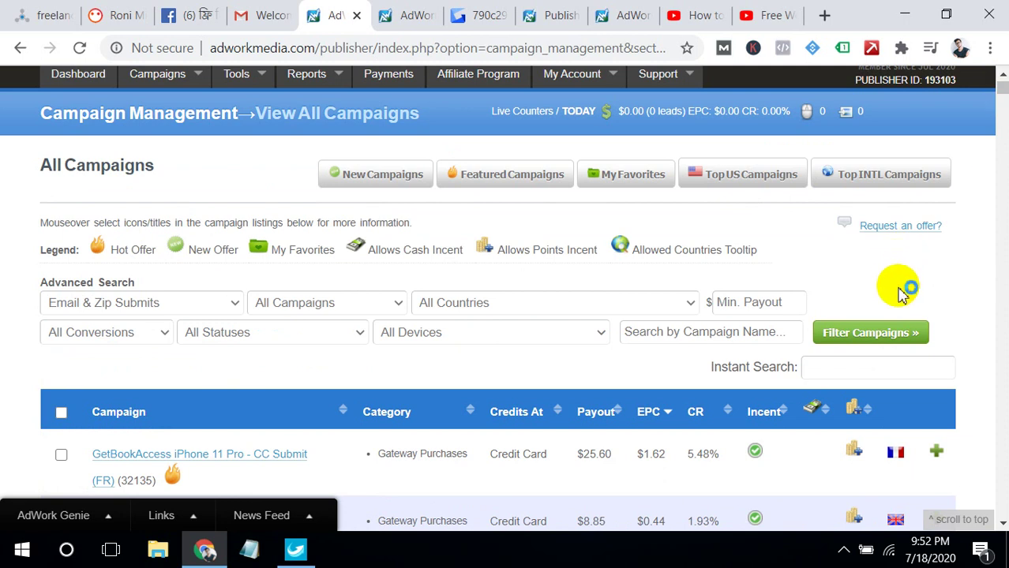
pyautogui.click(882, 332)
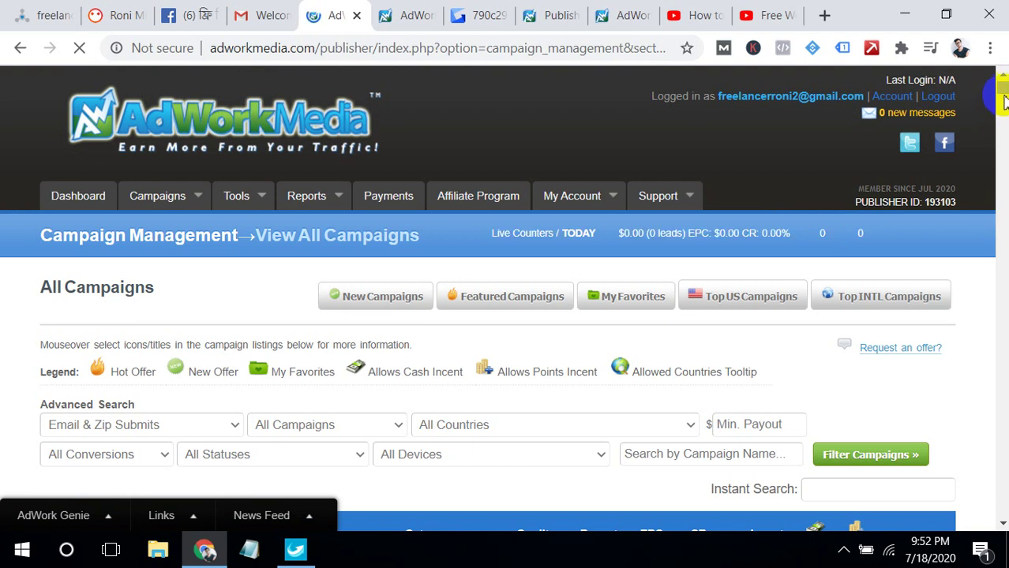
# Open the Takethebestprize LIDL Voucher - SOI (BE) campaign details in a new tab and close the two leftover AdWork Media site tabs
pyautogui.scroll(-3, 1005, 94)
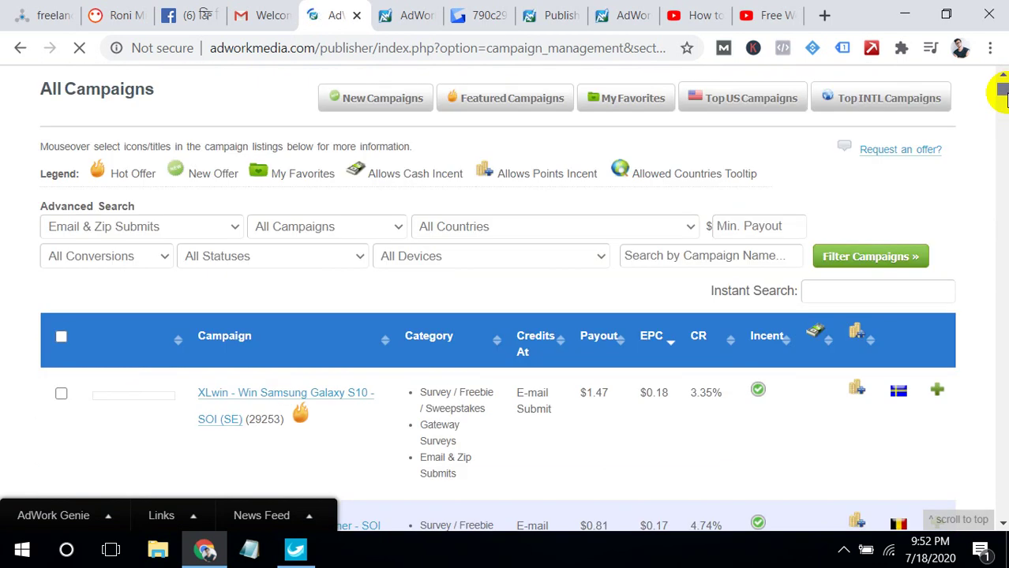
pyautogui.scroll(-3, 1004, 94)
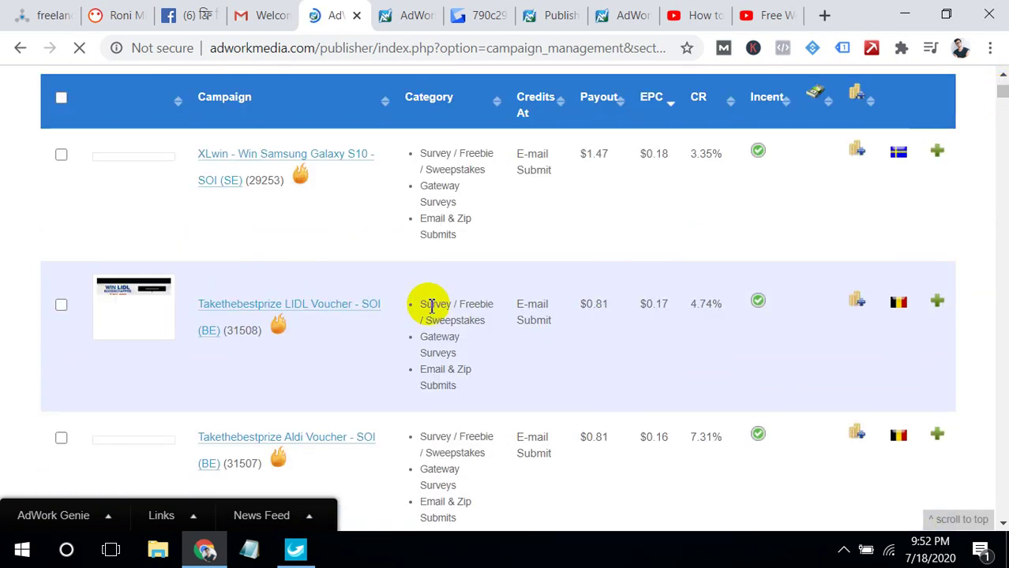
pyautogui.rightClick(286, 330)
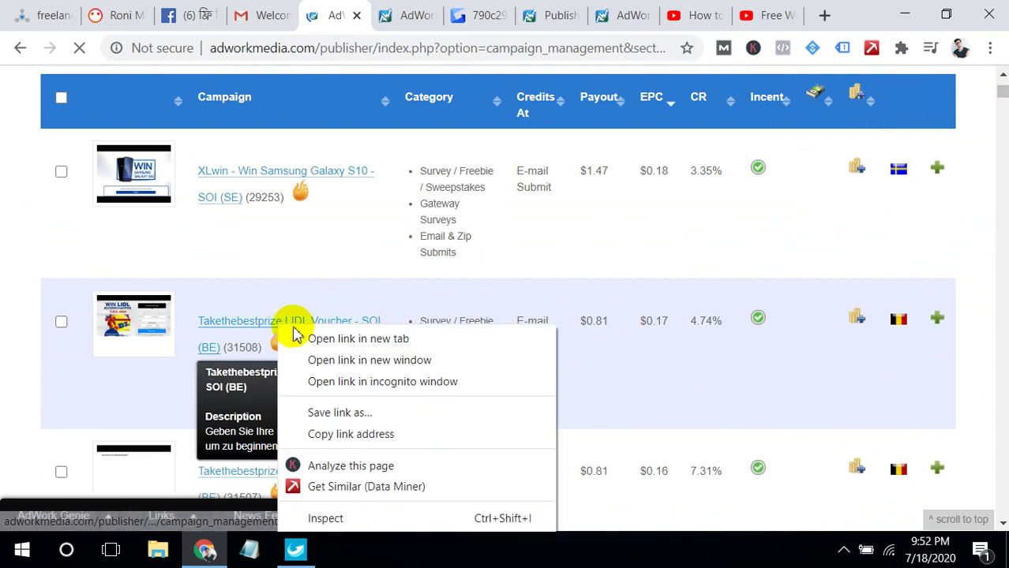
pyautogui.click(316, 337)
pyautogui.click(563, 14)
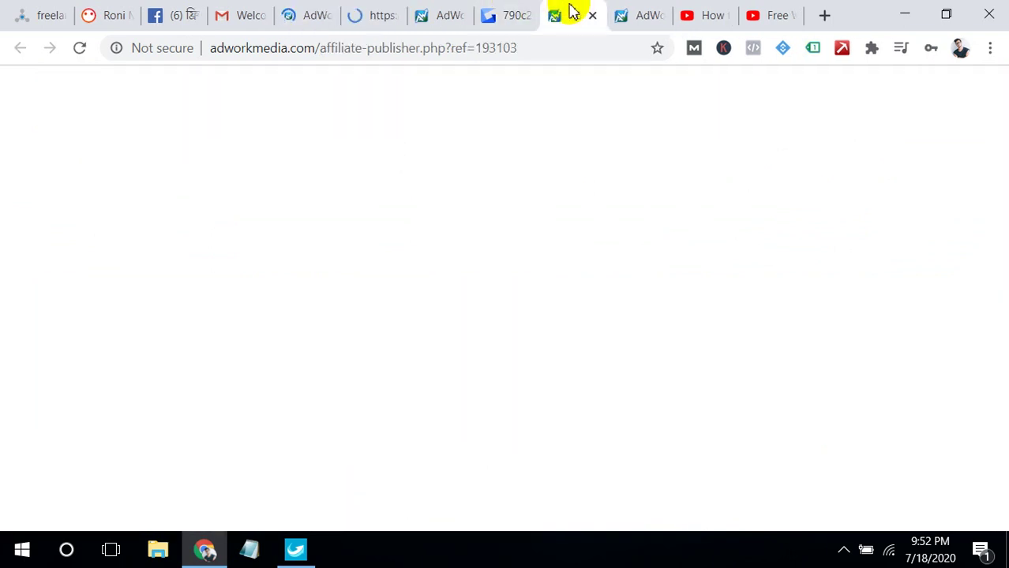
pyautogui.click(592, 17)
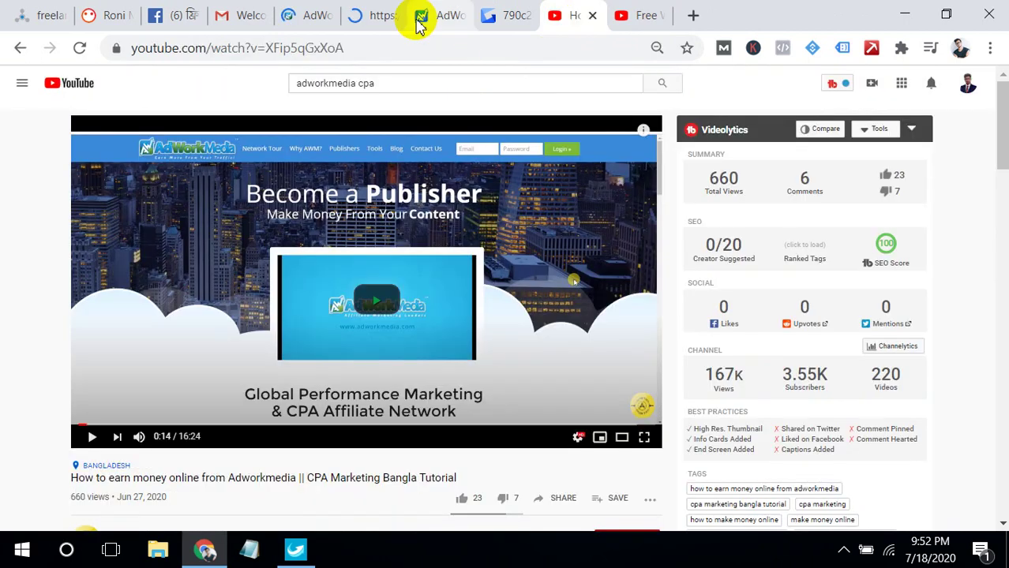
pyautogui.click(356, 11)
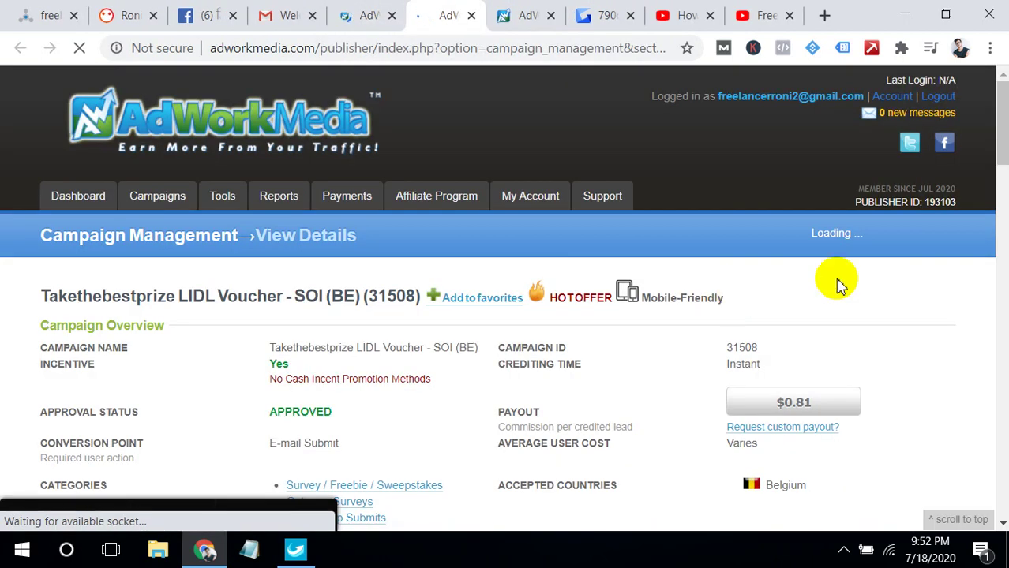
# Copy the LIDL Voucher campaign's short tracking URL from the Campaign Creatives section
pyautogui.scroll(-3, 1005, 179)
pyautogui.moveTo(1004, 178); pyautogui.dragTo(972, 355)
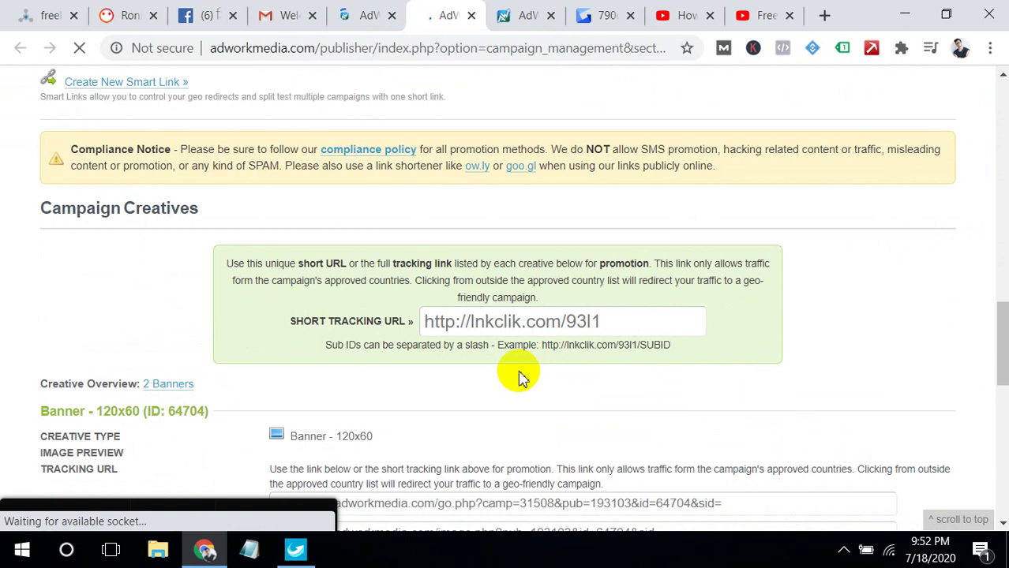
pyautogui.click(465, 317)
pyautogui.hotkey('ctrl', 'c')
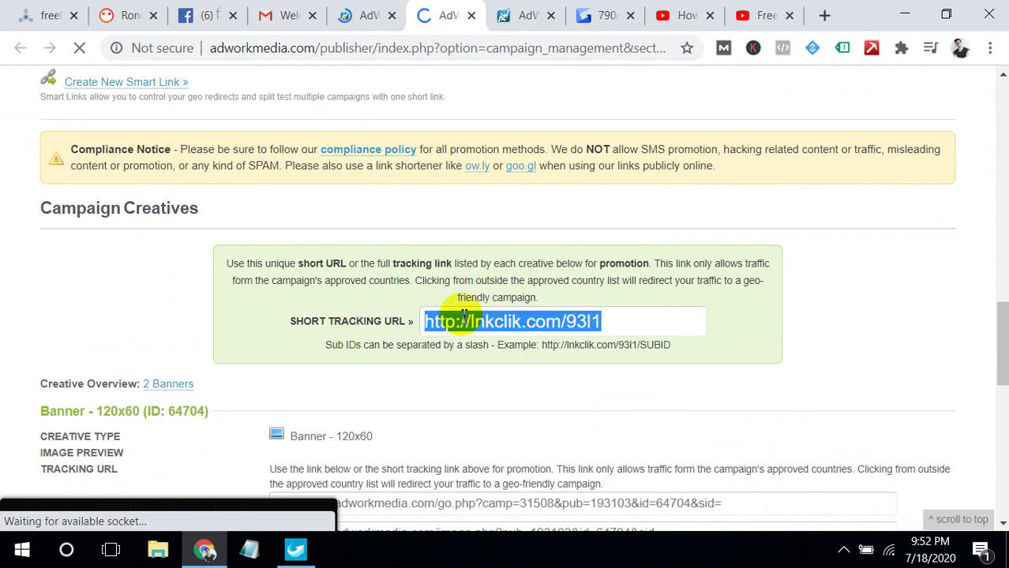
pyautogui.click(198, 11)
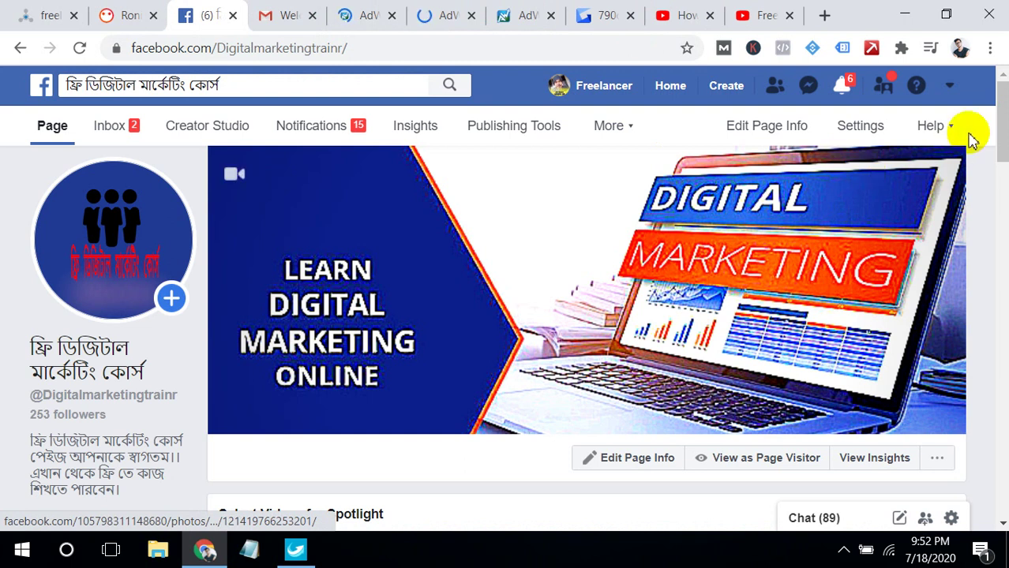
pyautogui.moveTo(1003, 146); pyautogui.dragTo(987, 262)
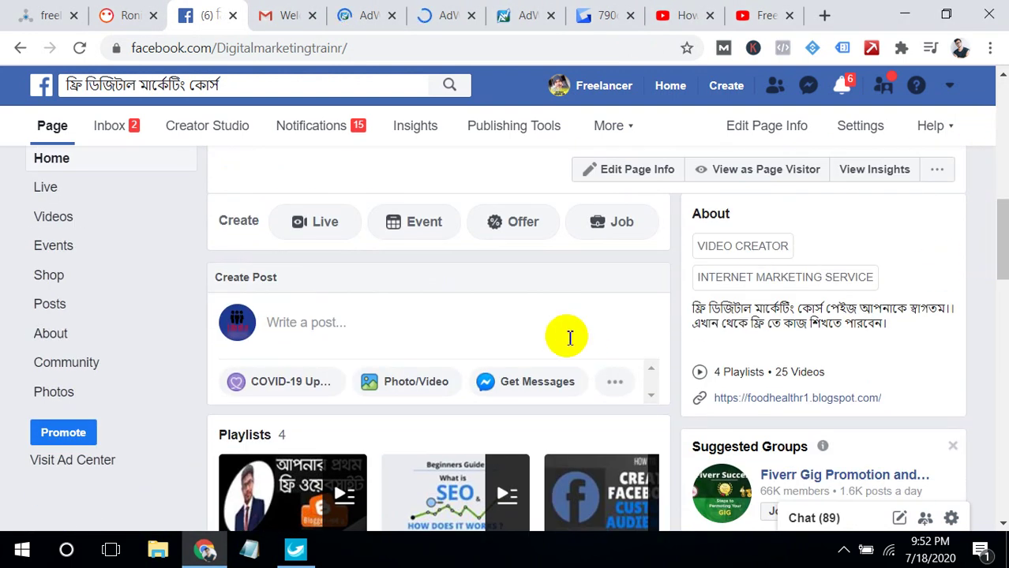
pyautogui.click(435, 308)
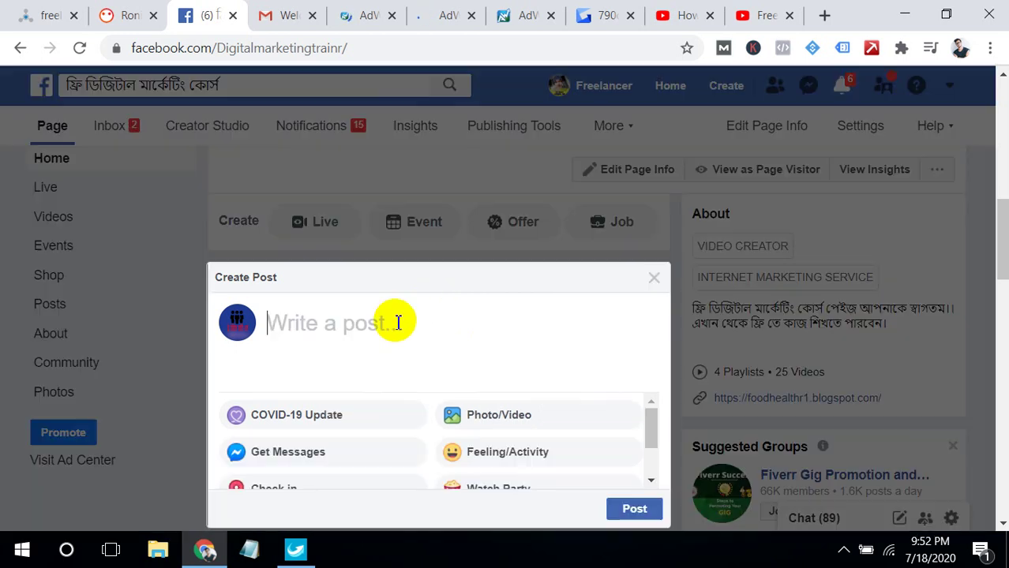
pyautogui.hotkey('ctrl', 'v')
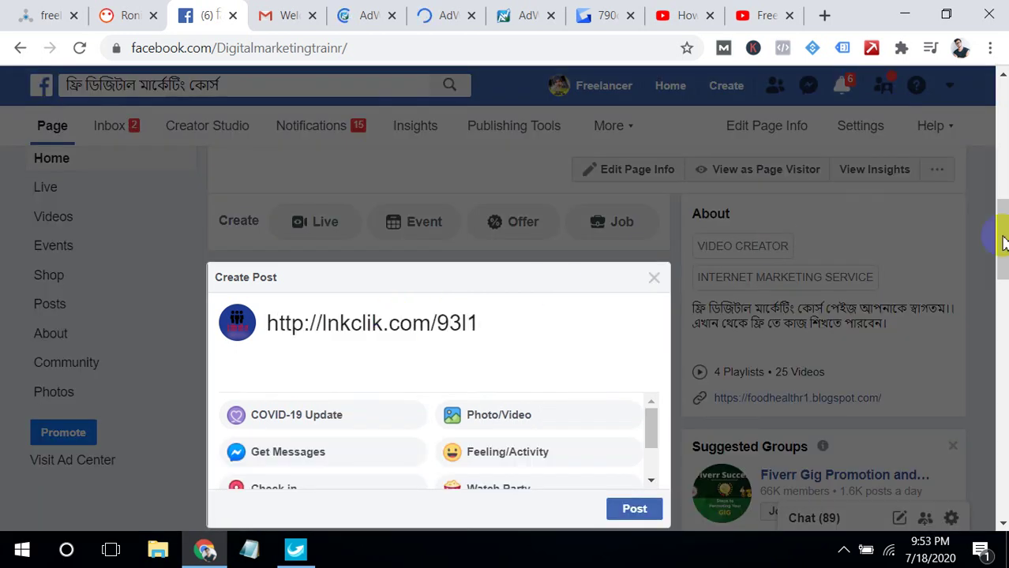
pyautogui.moveTo(1003, 261); pyautogui.dragTo(1002, 269)
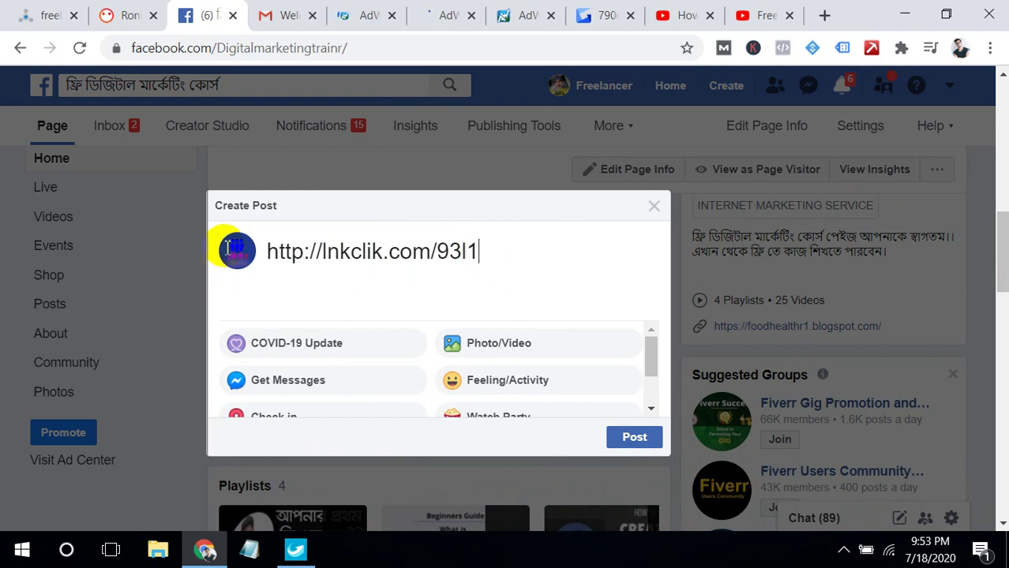
# Clear the post draft and paste the tracking link again to fetch its link preview
pyautogui.tripleClick(282, 251)
pyautogui.hotkey('ctrl', 'c')
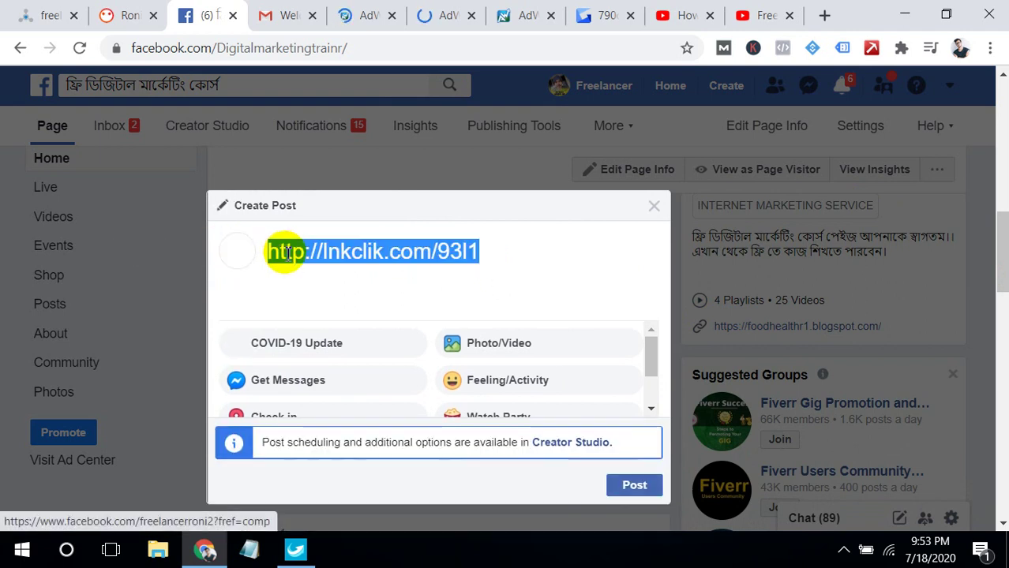
pyautogui.press('BackSpace')
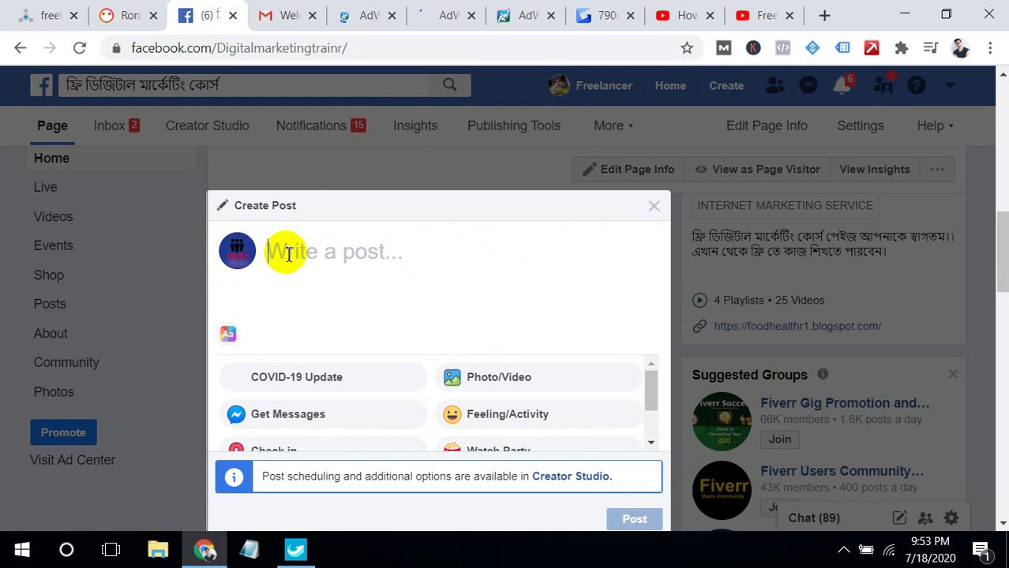
pyautogui.hotkey('ctrl', 'v')
pyautogui.moveTo(1006, 229); pyautogui.dragTo(1005, 251)
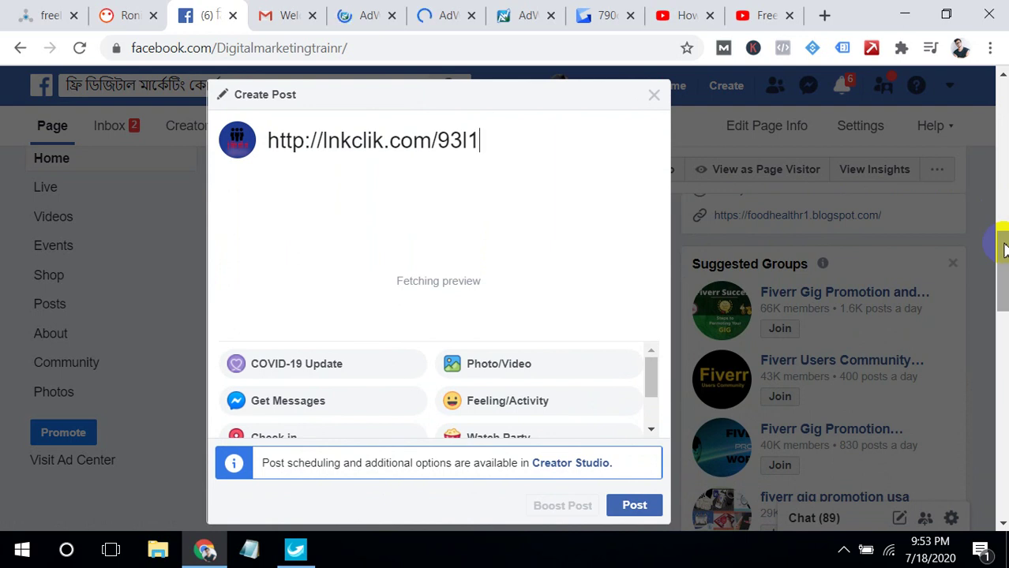
# Close the post composer and open the Facebook page's Posts section, leaving without finishing the draft
pyautogui.click(652, 377)
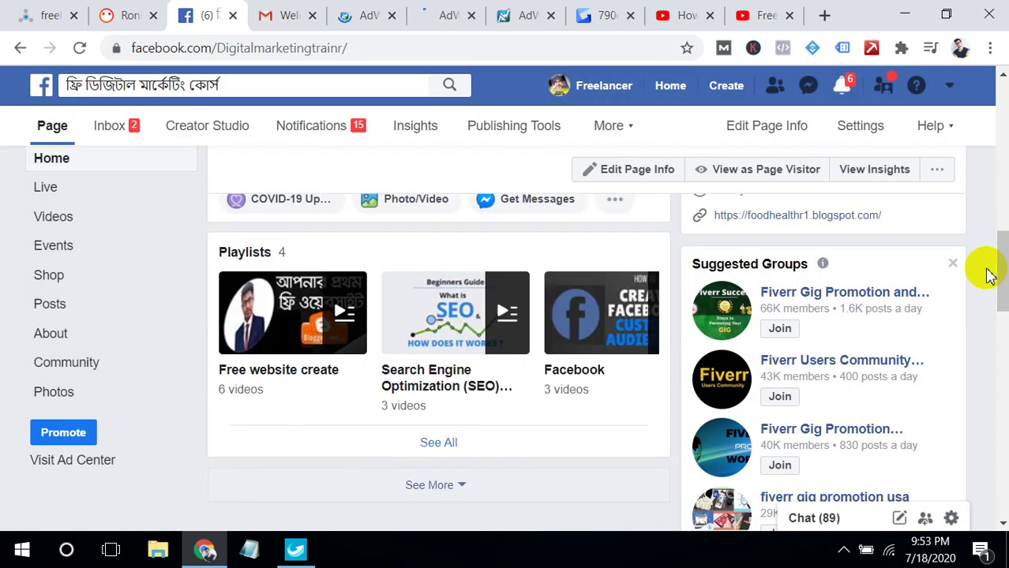
pyautogui.moveTo(1001, 267); pyautogui.dragTo(997, 315)
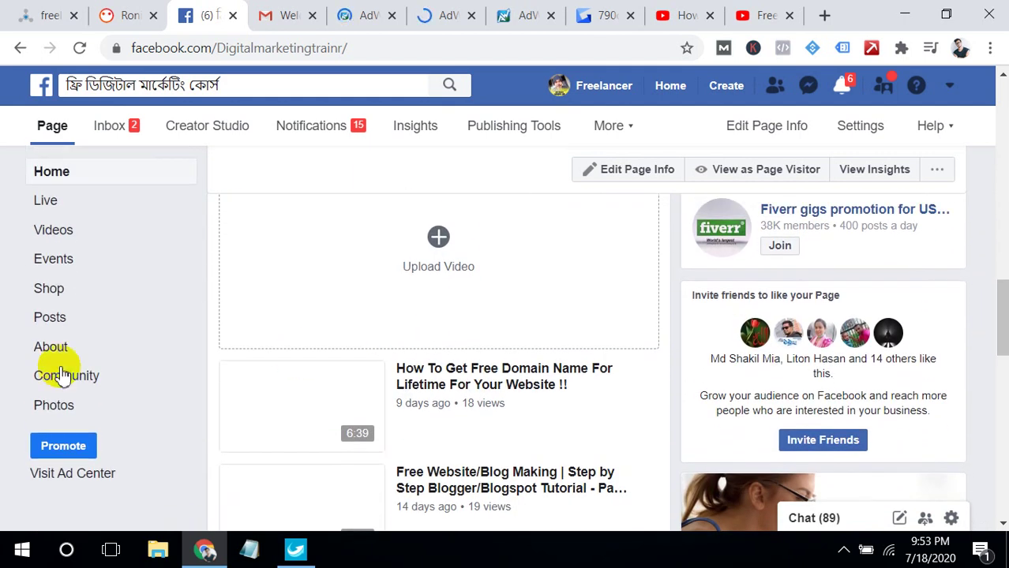
pyautogui.click(49, 324)
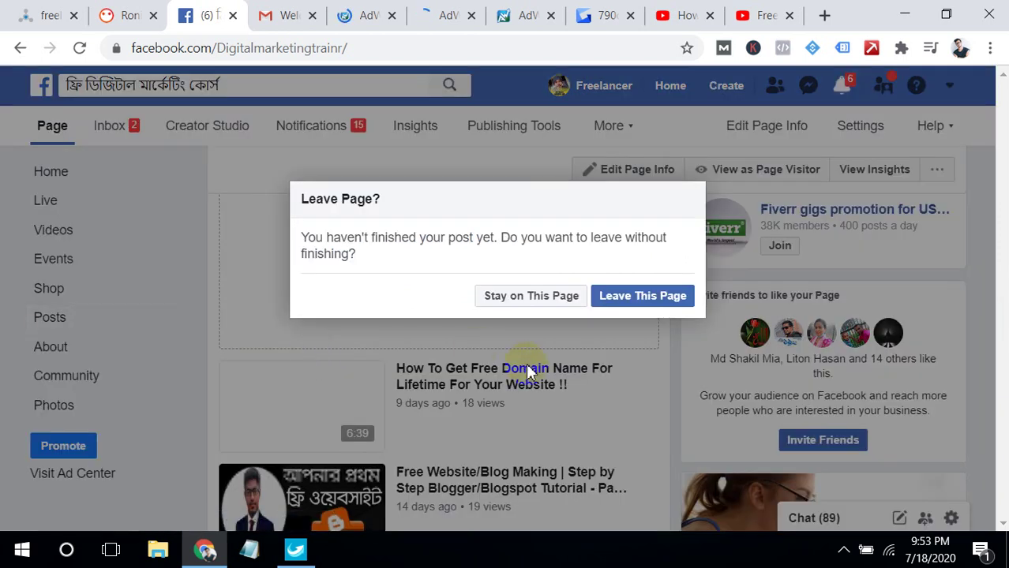
pyautogui.click(671, 299)
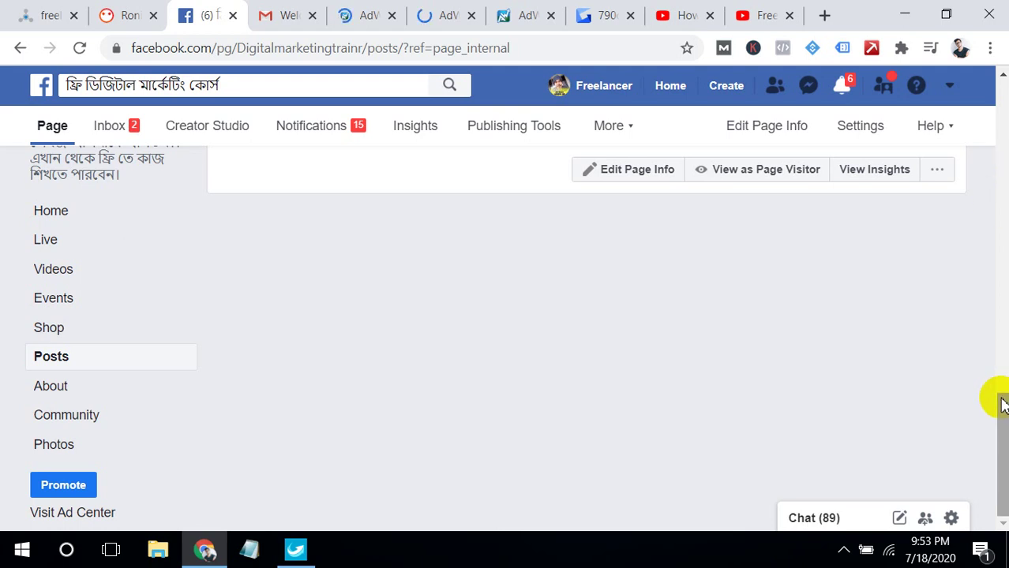
pyautogui.moveTo(1000, 399); pyautogui.dragTo(985, 153)
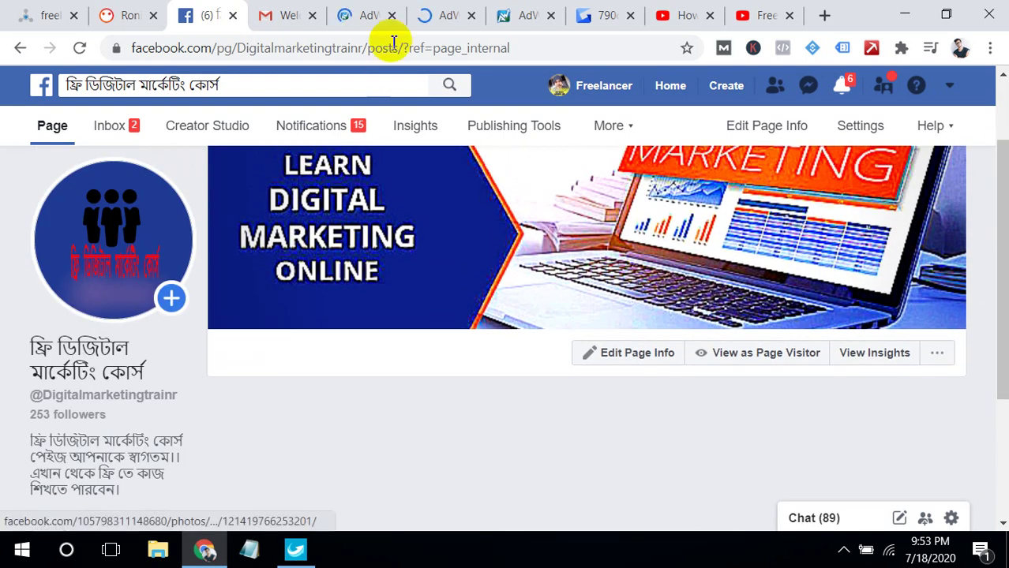
# Return to the AdWork Media campaign tabs and check the payout of the XLwin Samsung Galaxy S10 campaign
pyautogui.click(361, 18)
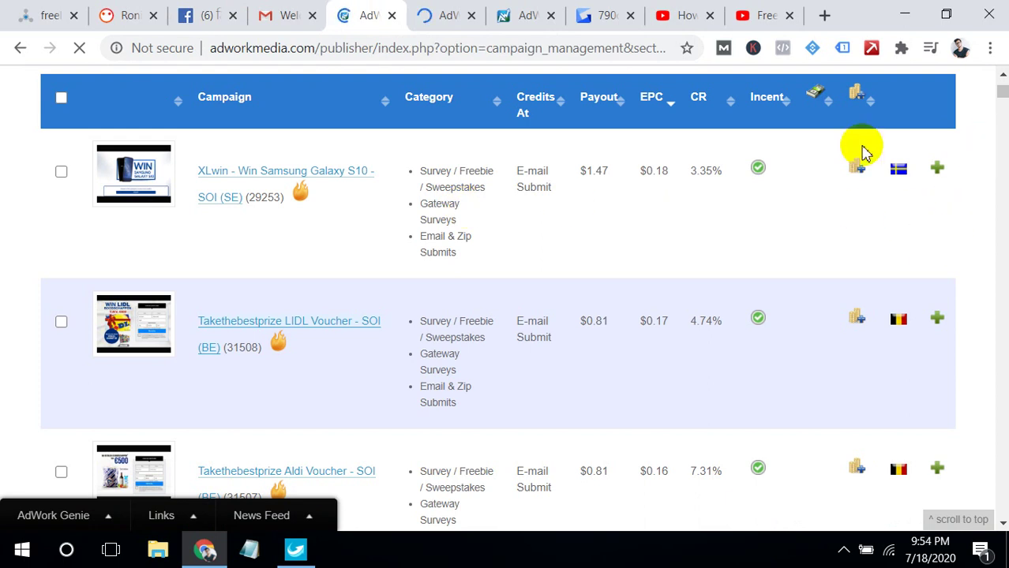
pyautogui.click(439, 13)
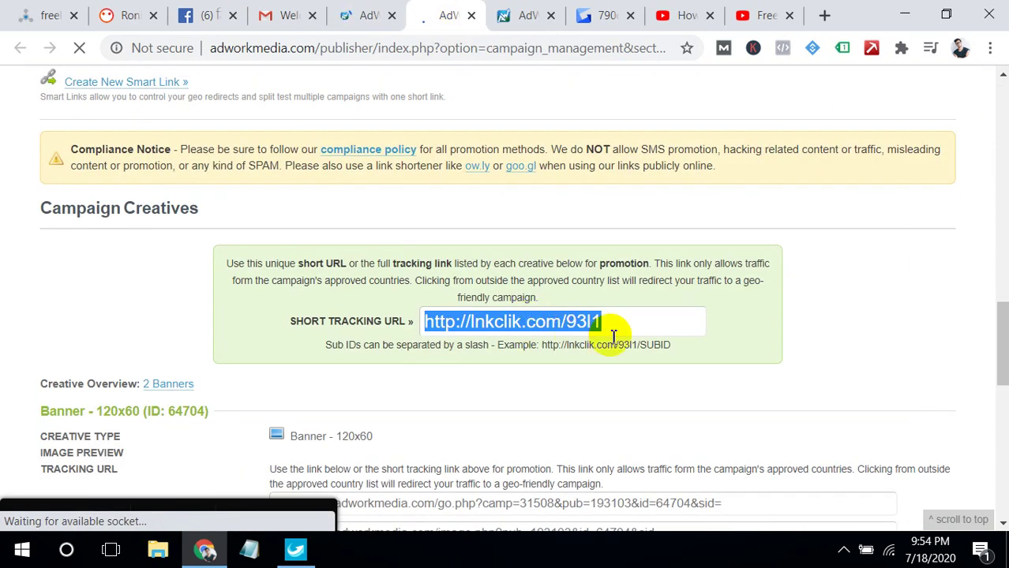
pyautogui.moveTo(999, 347); pyautogui.dragTo(1000, 169)
pyautogui.click(367, 11)
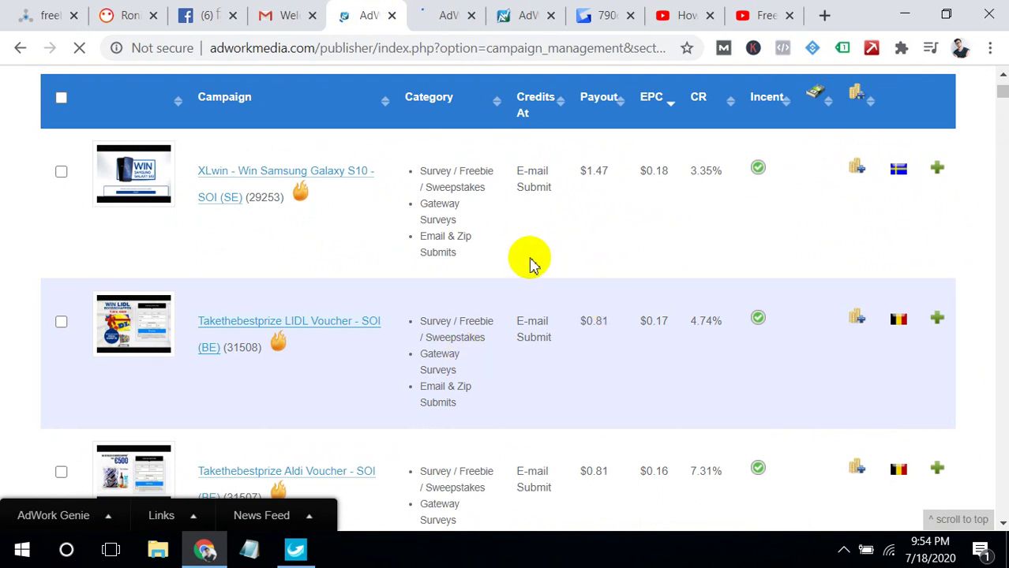
pyautogui.moveTo(582, 174); pyautogui.dragTo(606, 174)
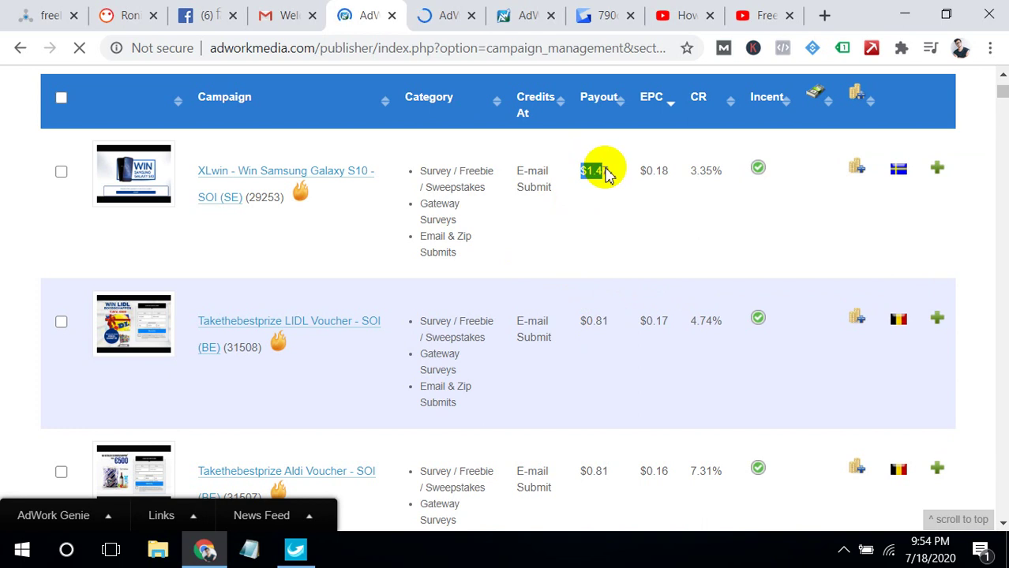
# Review the LIDL Voucher campaign's details, including its payout, accepted countries, stats and related campaigns
pyautogui.click(447, 13)
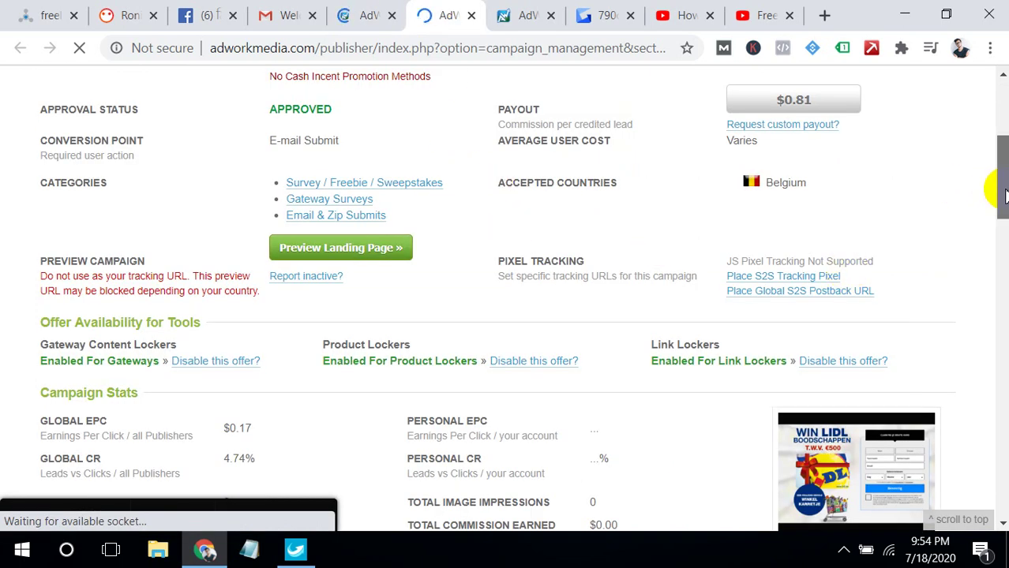
pyautogui.moveTo(1001, 180); pyautogui.dragTo(1001, 168)
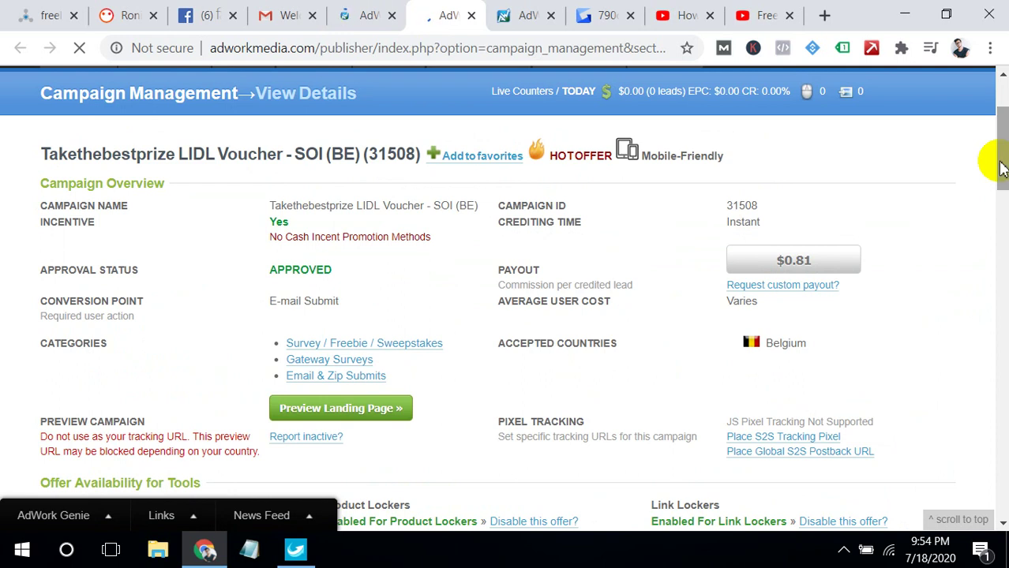
pyautogui.moveTo(1001, 164); pyautogui.dragTo(1000, 200)
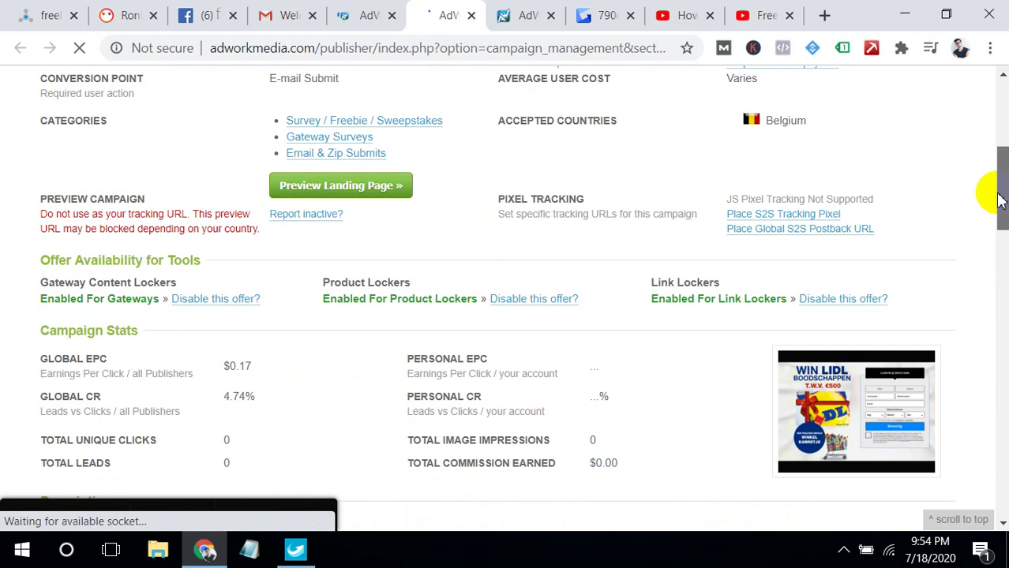
pyautogui.moveTo(999, 200); pyautogui.dragTo(1001, 322)
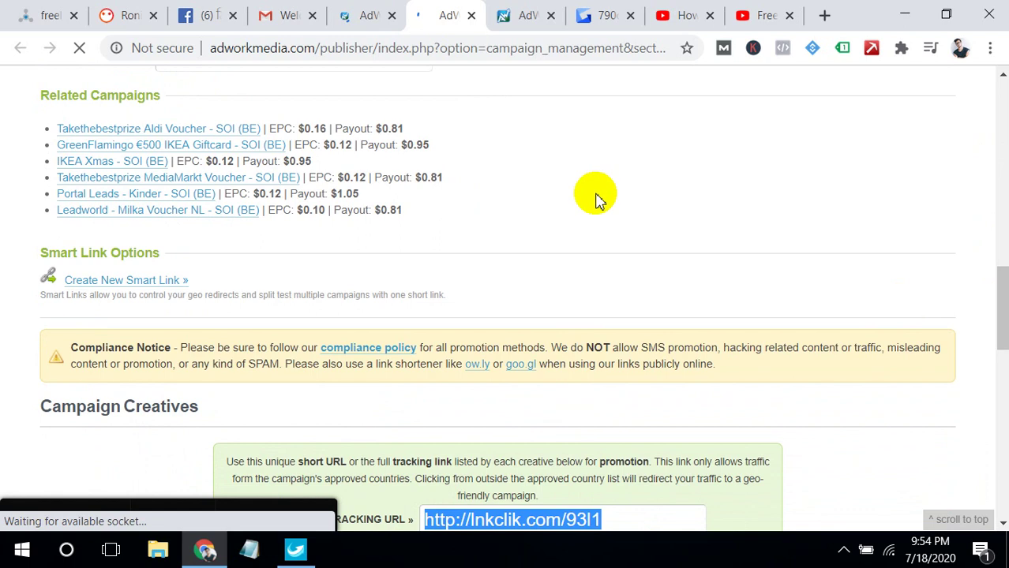
# Look through the existing posts on the Facebook page and go back to the page's Home section
pyautogui.click(211, 19)
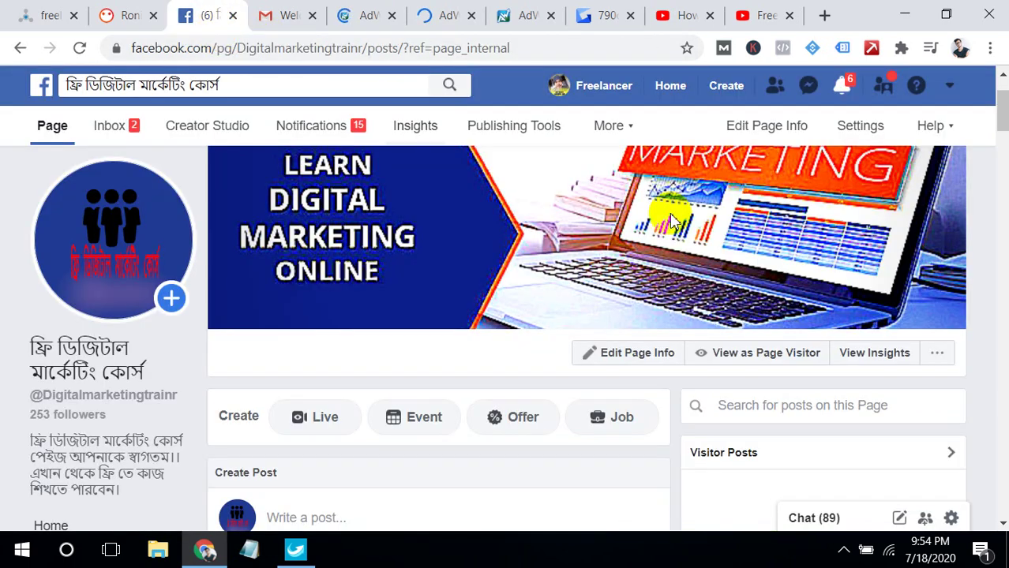
pyautogui.moveTo(1000, 126); pyautogui.dragTo(998, 201)
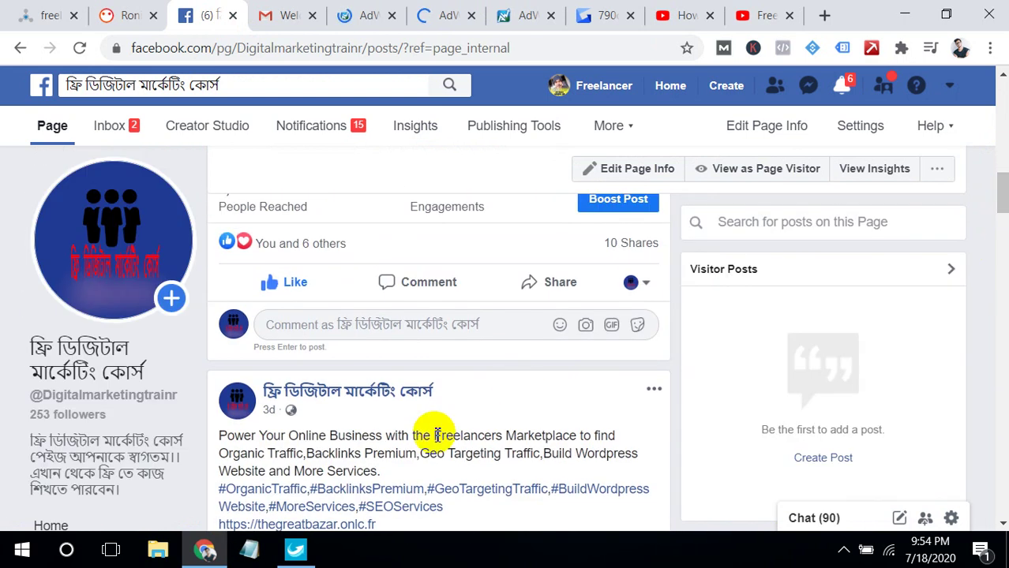
pyautogui.scroll(-2, 1001, 189)
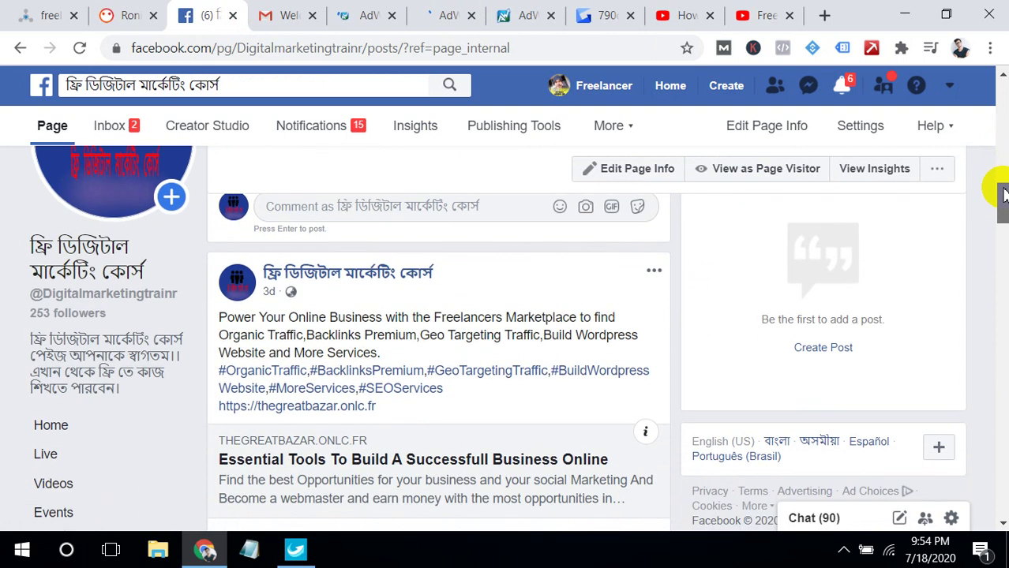
pyautogui.click(117, 395)
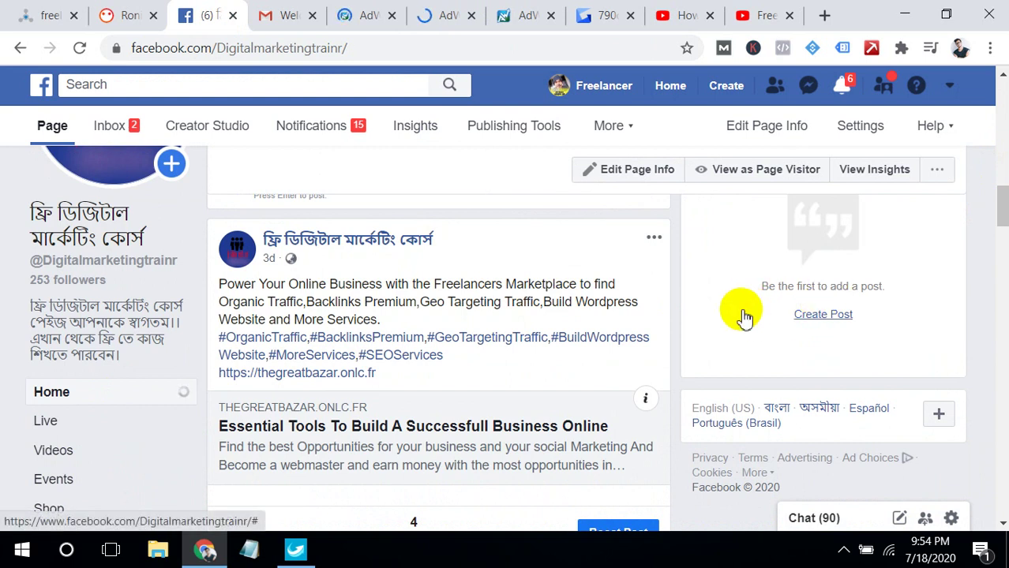
# Switch back to the AdWork Media campaign list and filter it by the Games category
pyautogui.click(337, 9)
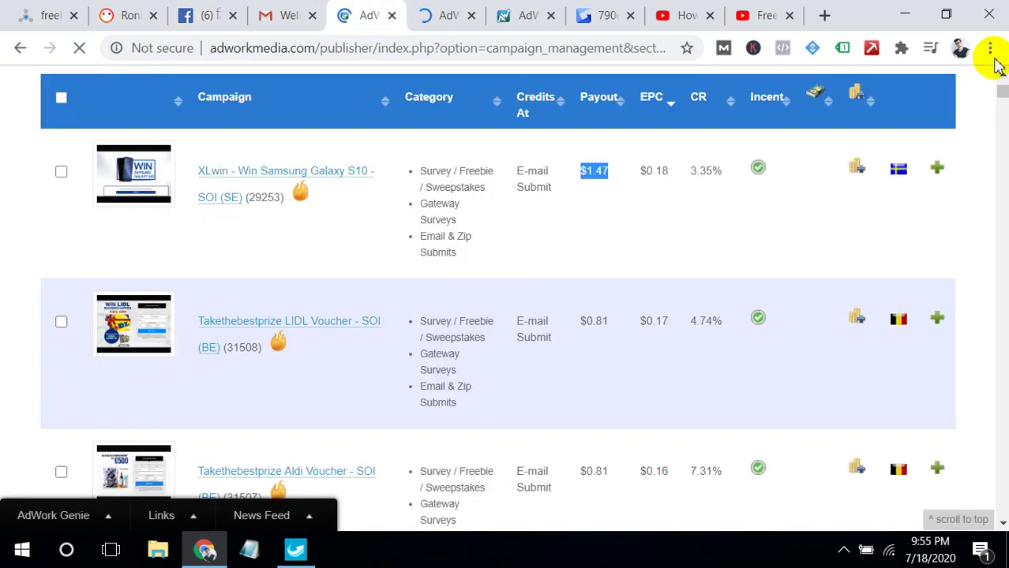
pyautogui.scroll(5, 998, 90)
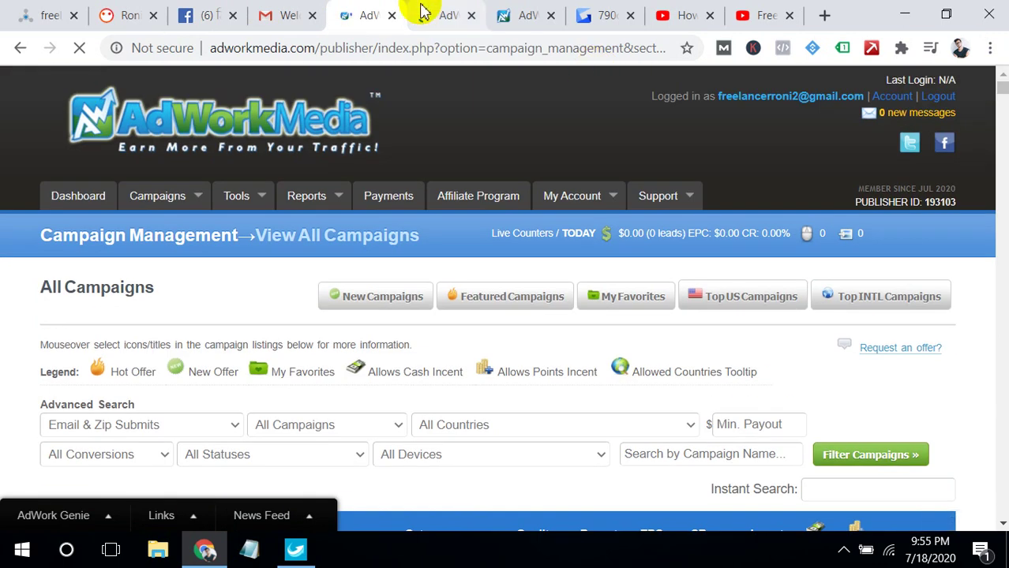
pyautogui.click(424, 11)
pyautogui.click(369, 11)
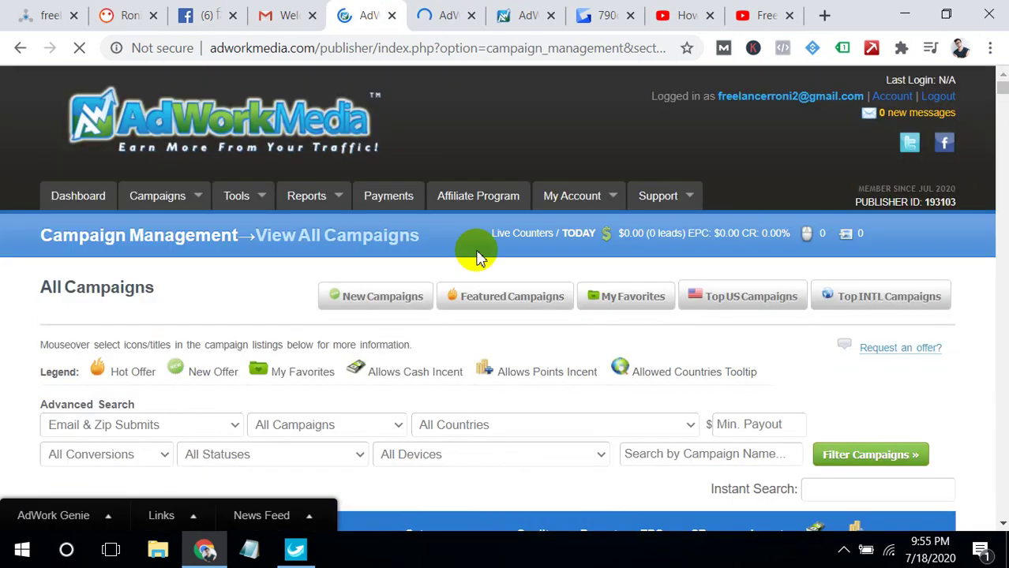
pyautogui.scroll(-3, 998, 85)
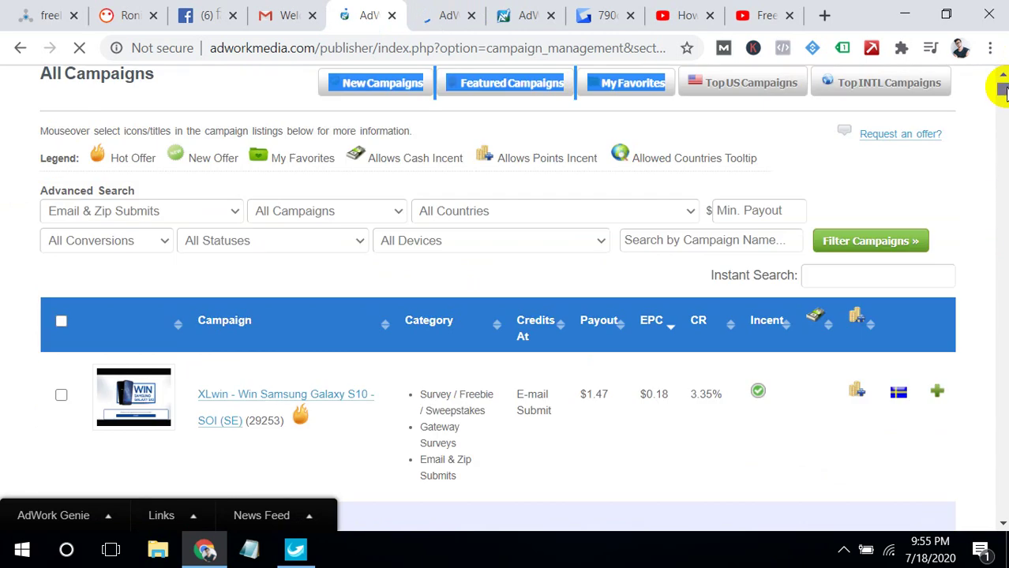
pyautogui.click(229, 214)
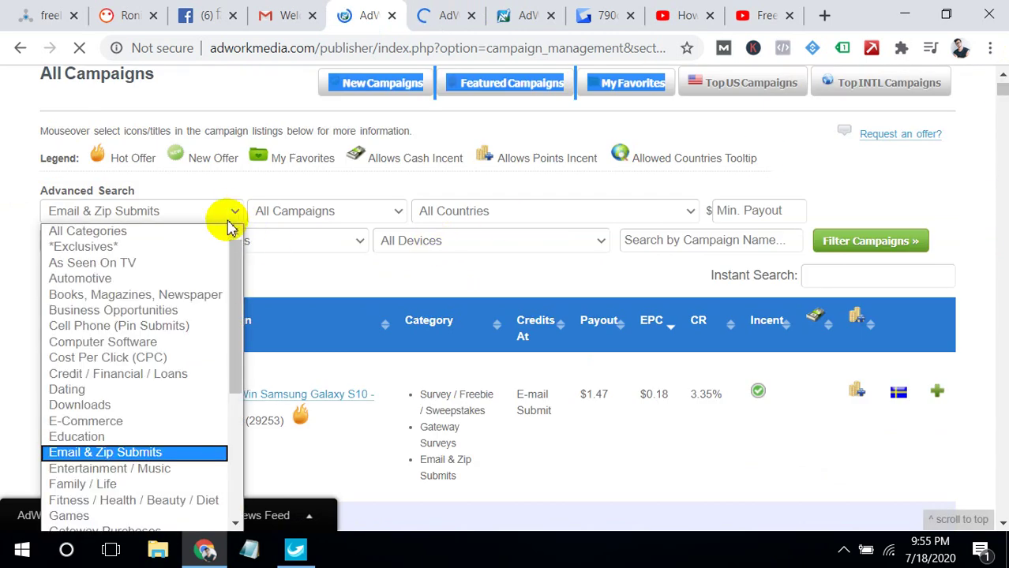
pyautogui.scroll(-1, 237, 300)
pyautogui.scroll(-2, 237, 340)
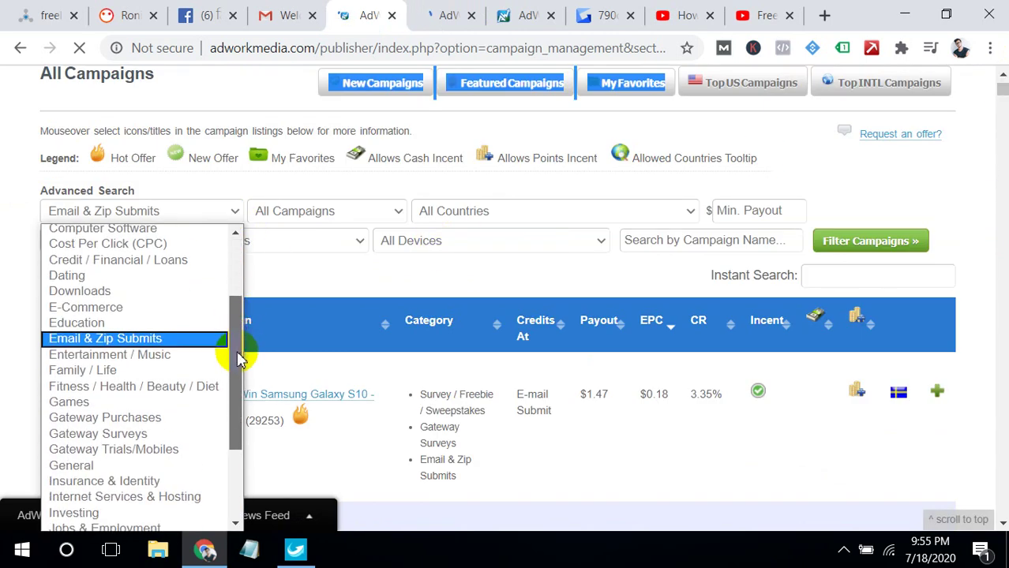
pyautogui.click(130, 405)
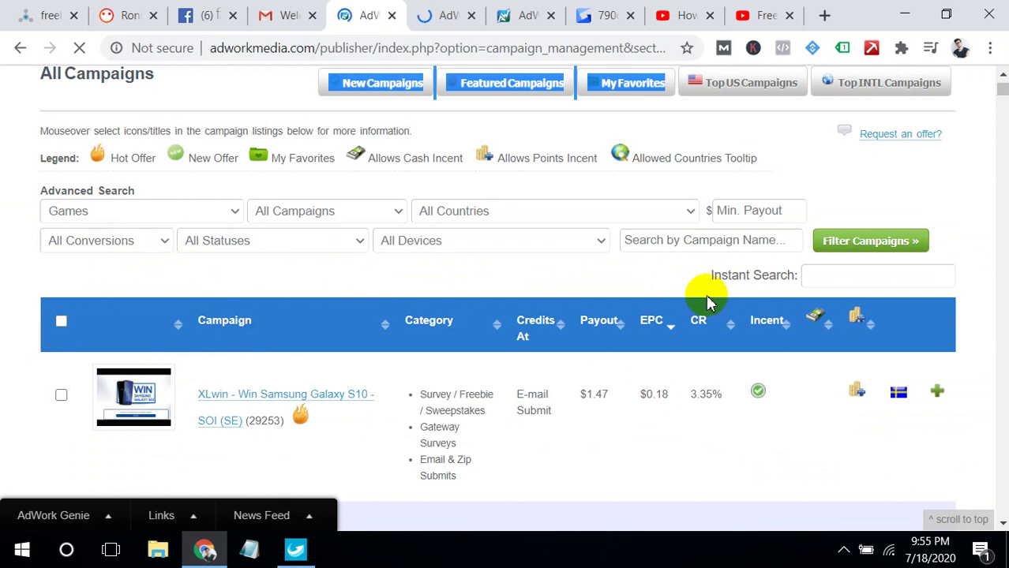
pyautogui.click(876, 257)
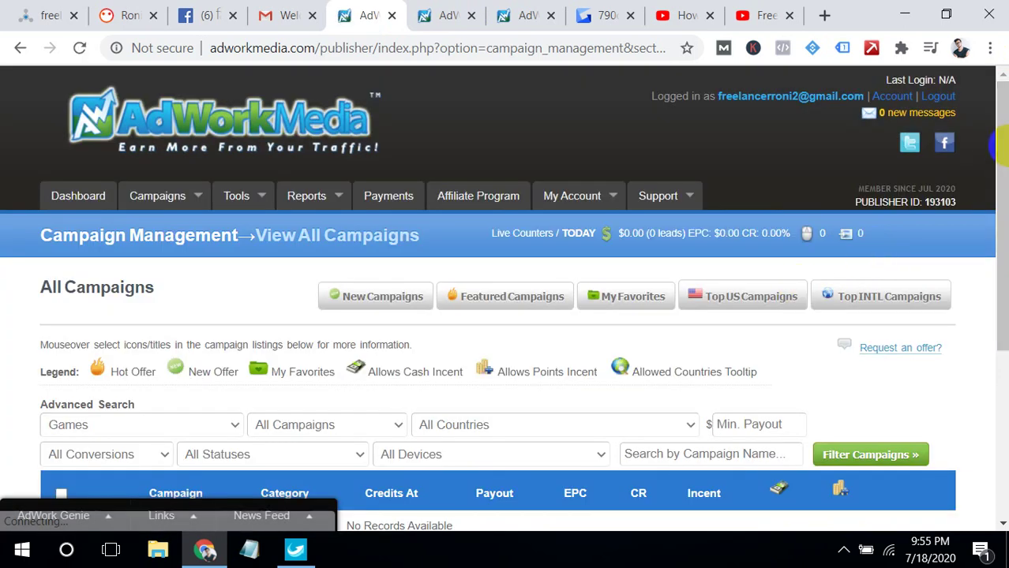
# Change the campaign category filter from Games to Dating
pyautogui.moveTo(1001, 146); pyautogui.dragTo(999, 297)
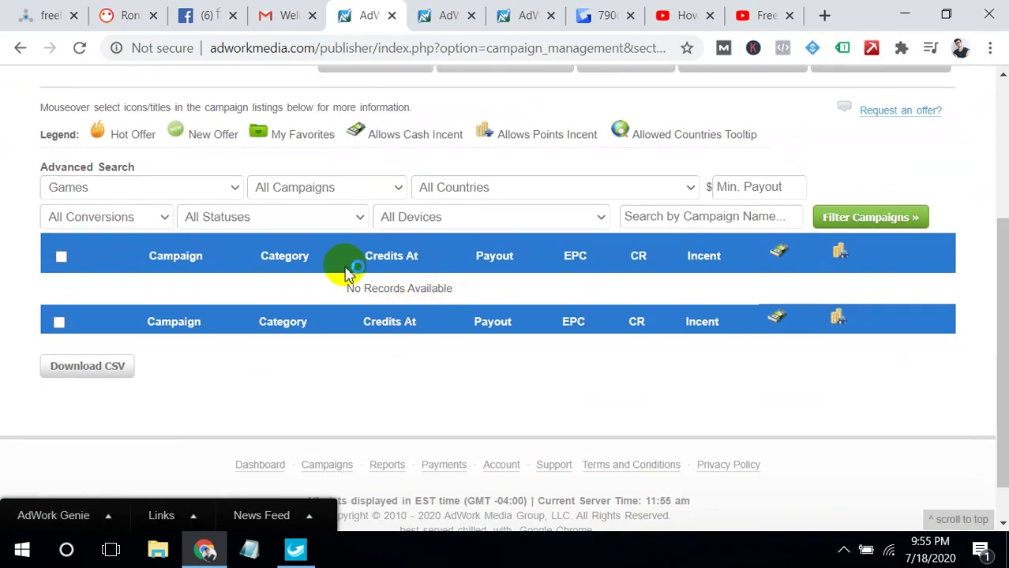
pyautogui.click(234, 190)
pyautogui.scroll(-1, 237, 265)
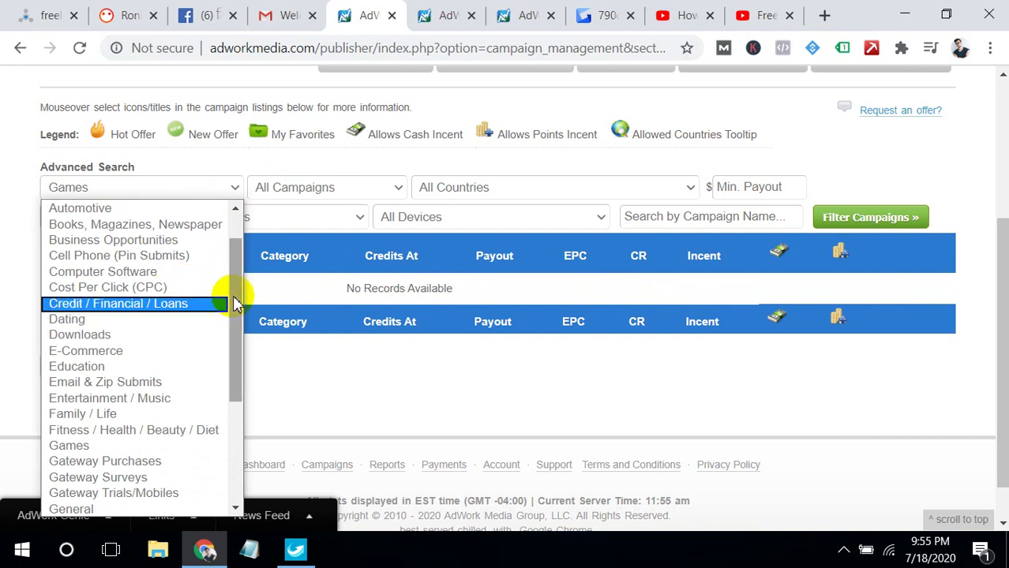
pyautogui.click(166, 327)
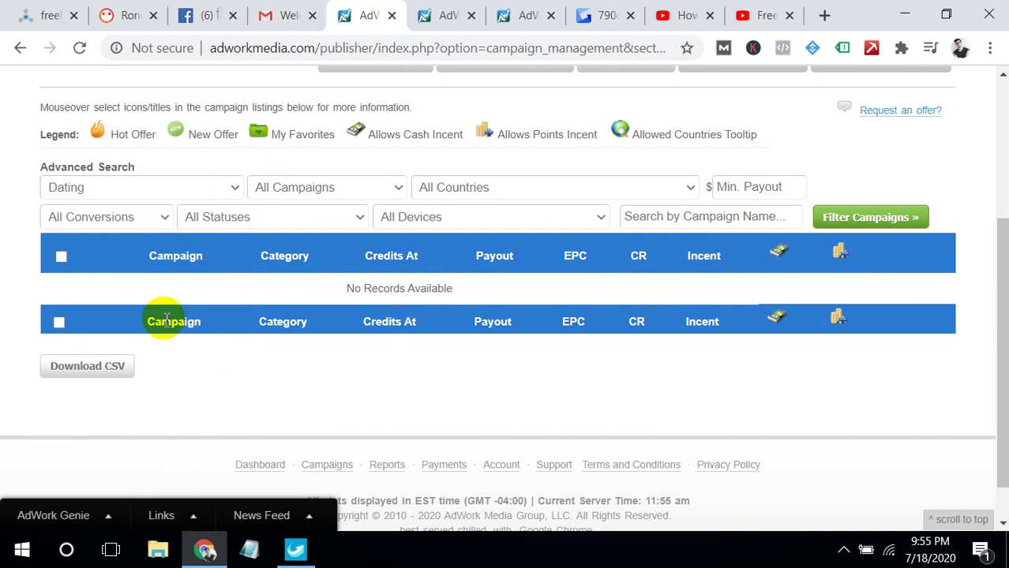
# Glance over the Facebook page's posts, then return to AdWork Media and find the LIDL Voucher campaign's short tracking URL
pyautogui.click(222, 12)
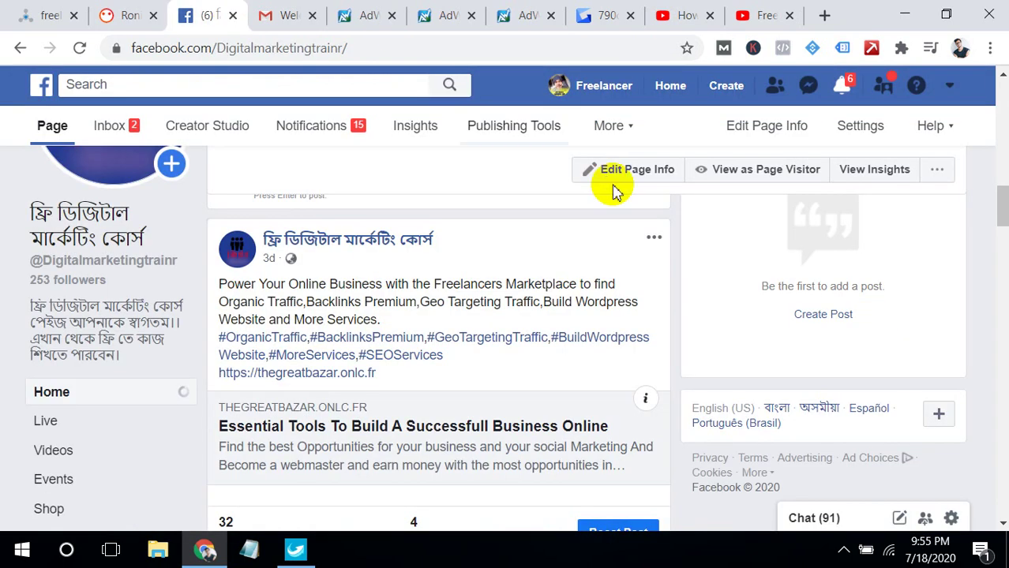
pyautogui.moveTo(998, 198); pyautogui.dragTo(1003, 186)
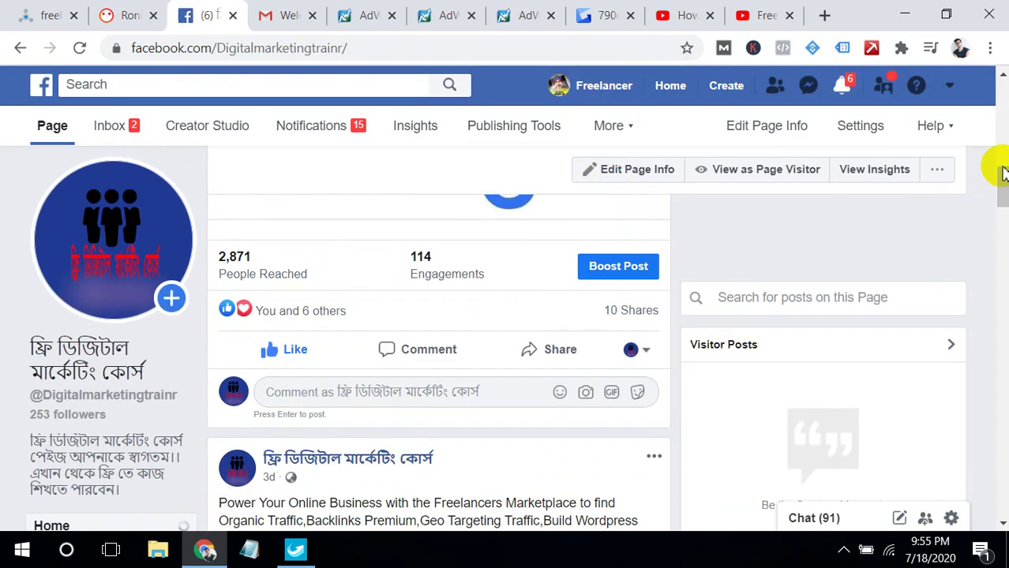
pyautogui.click(362, 14)
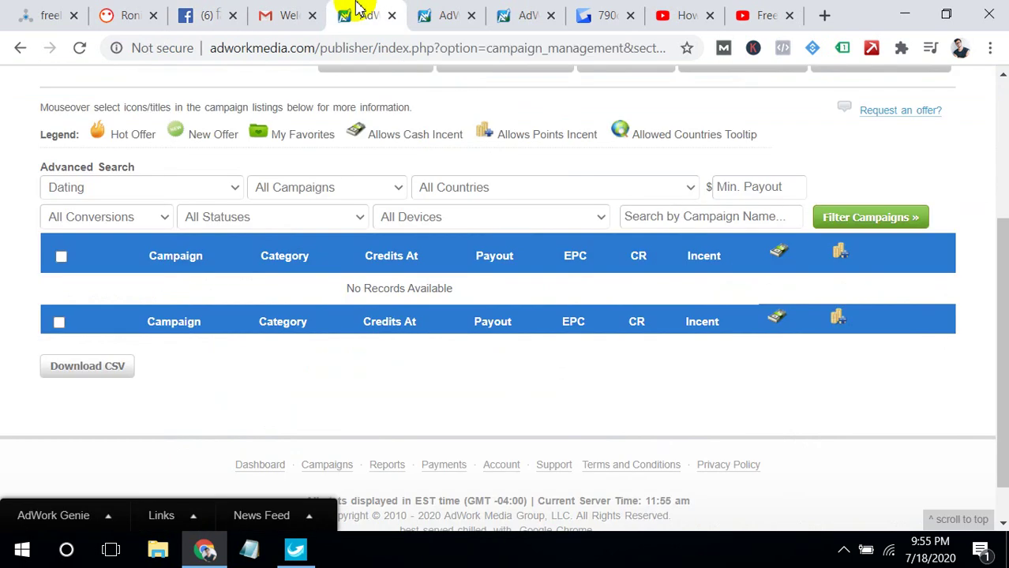
pyautogui.click(432, 9)
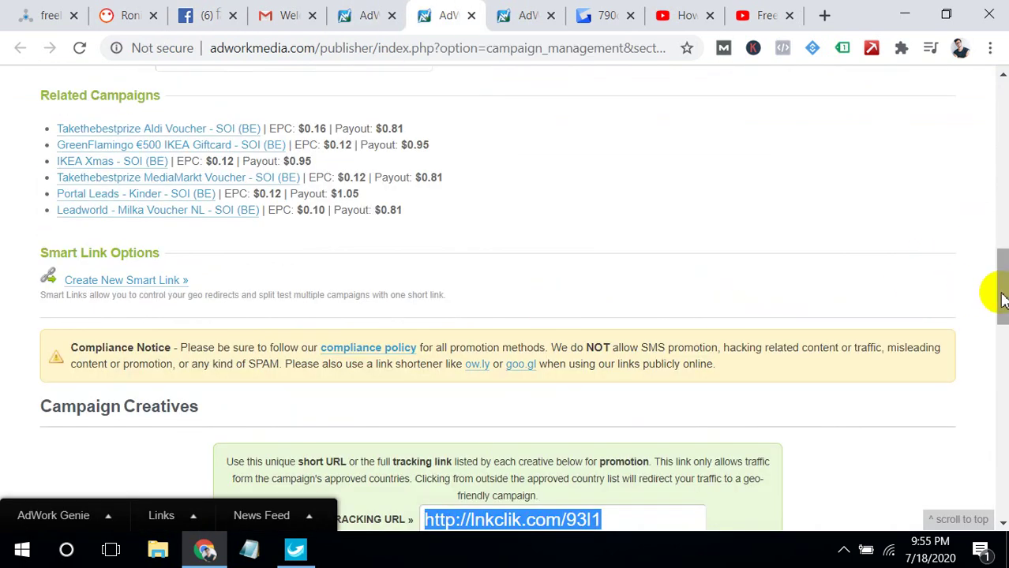
pyautogui.moveTo(1003, 299); pyautogui.dragTo(998, 333)
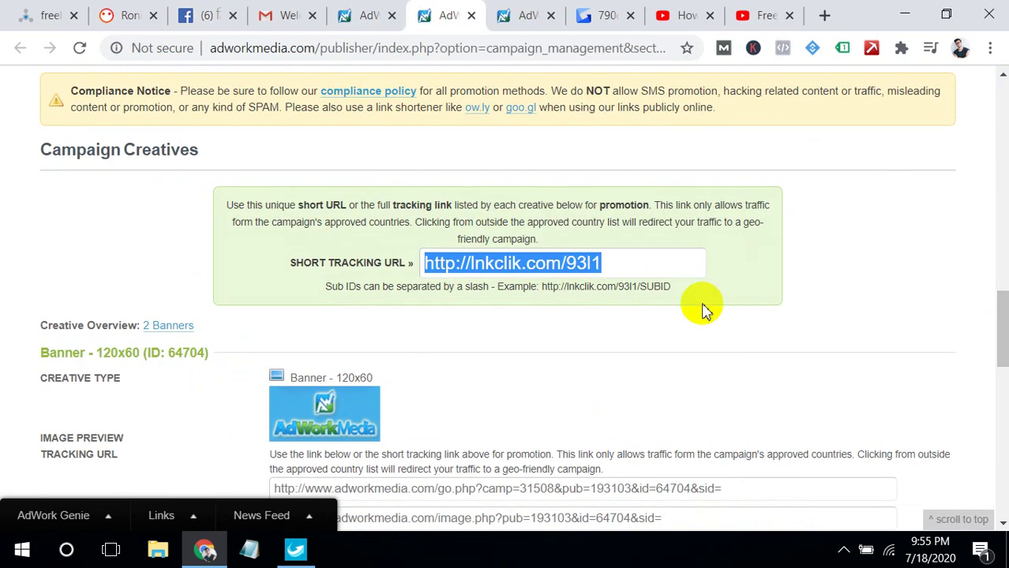
# Load the short tracking link lnkclik.com/93l1 in a new browser tab and look over its landing page
pyautogui.click(825, 14)
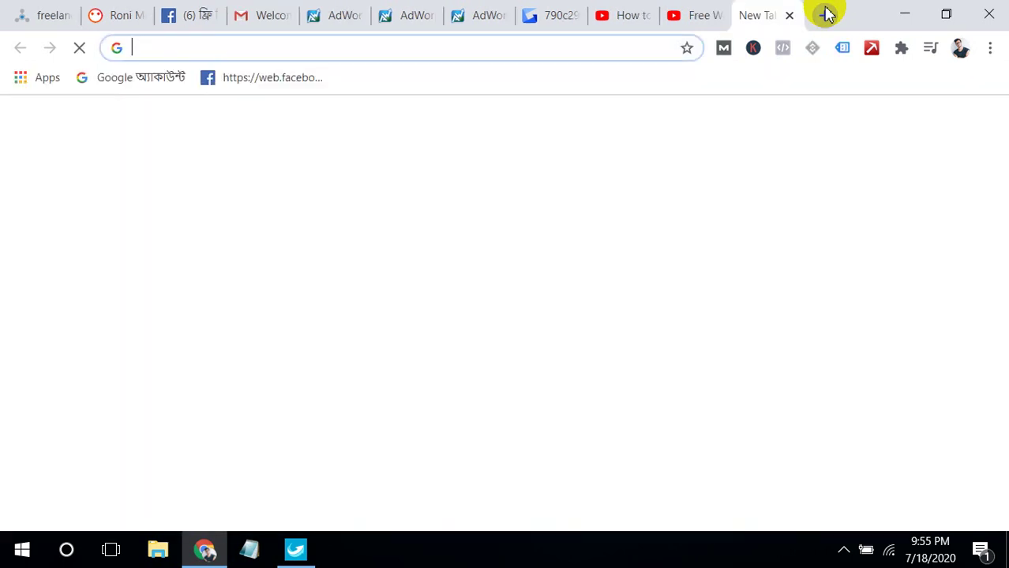
pyautogui.write('lnkclik.com/93l1')
pyautogui.press('Return')
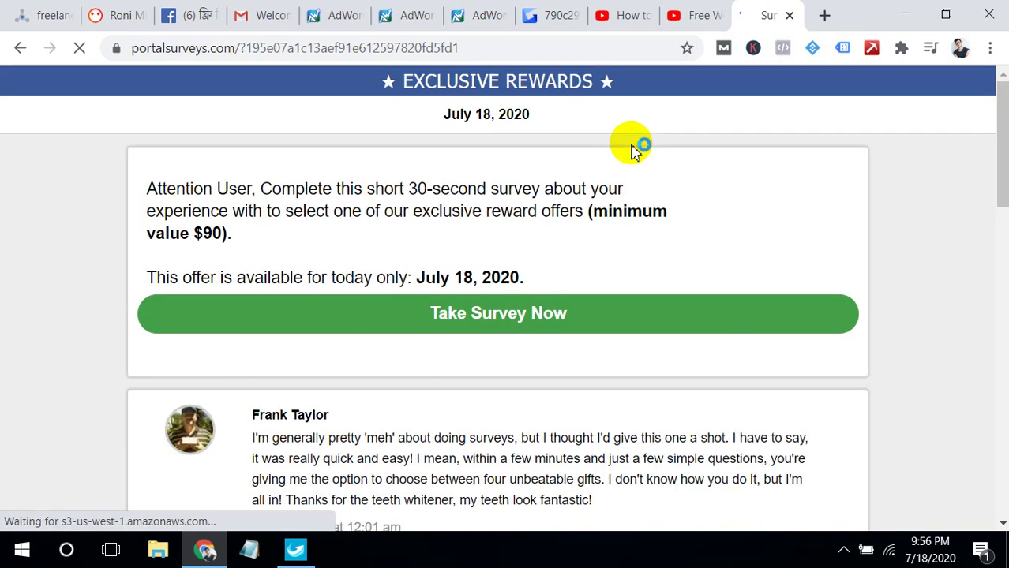
pyautogui.moveTo(1001, 187); pyautogui.dragTo(1000, 213)
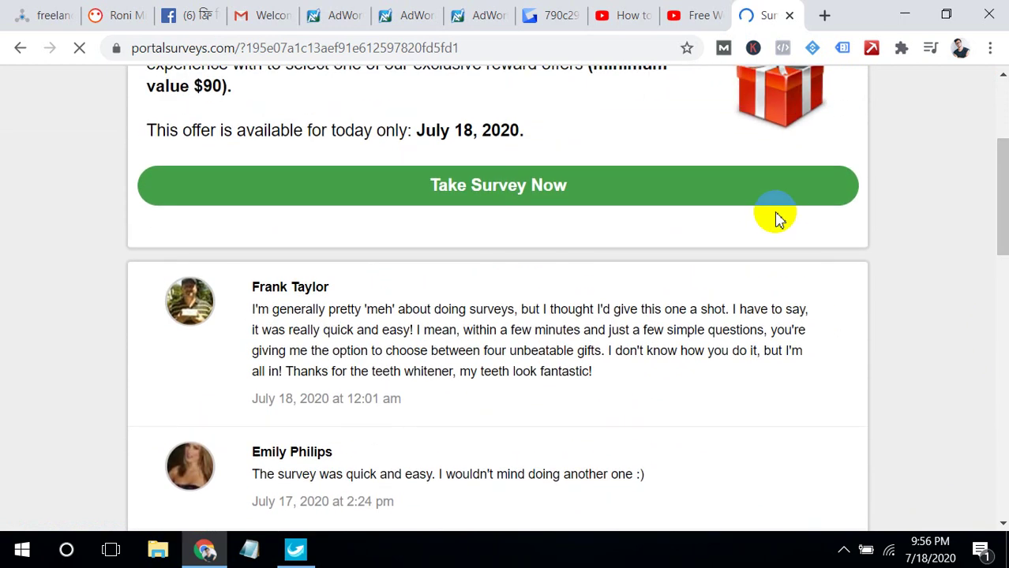
# Start the survey, answer the first four questions Yes, Excellent, Multiple times and Excellent, and dismiss the notification request
pyautogui.click(701, 188)
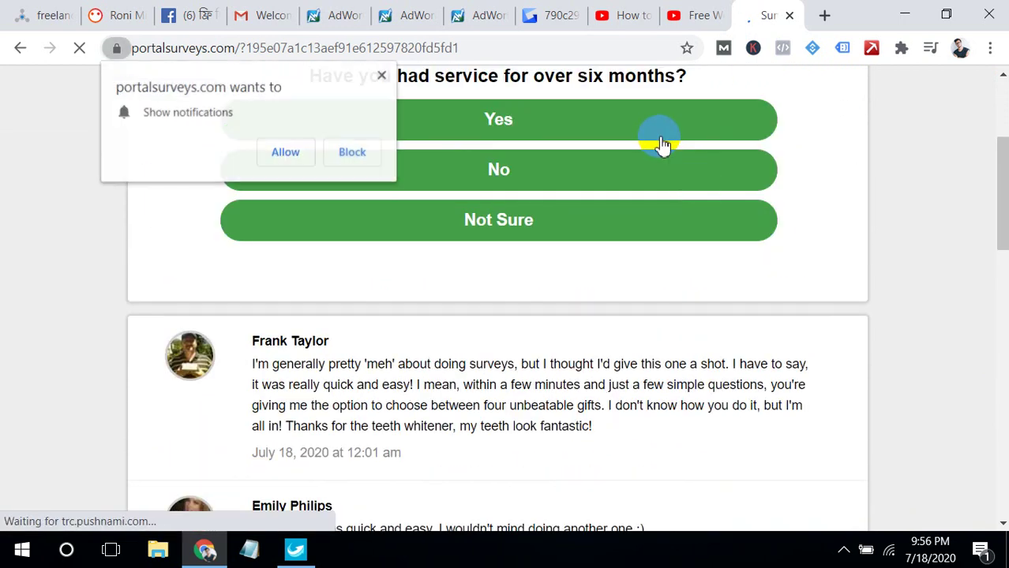
pyautogui.click(667, 134)
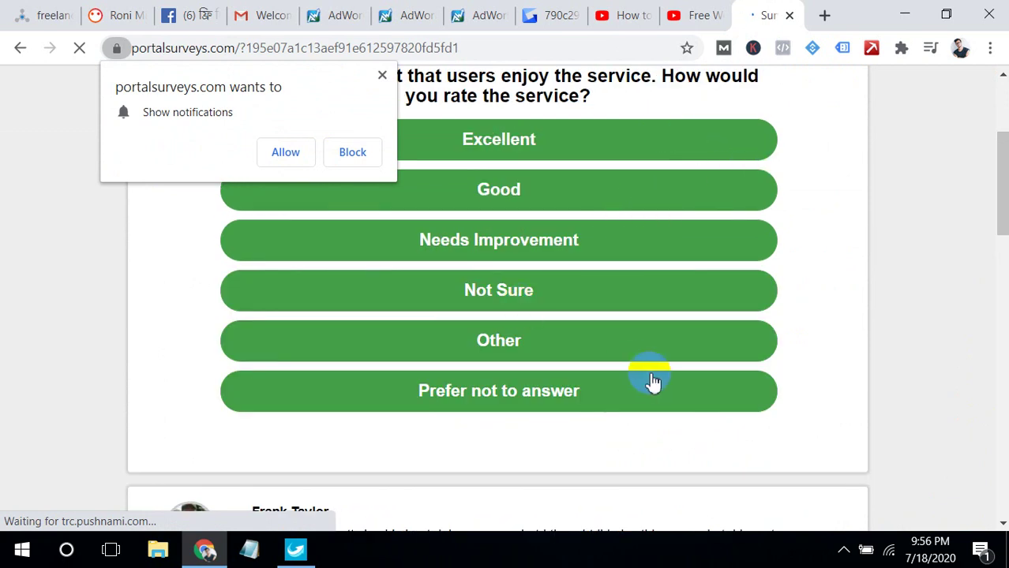
pyautogui.click(511, 144)
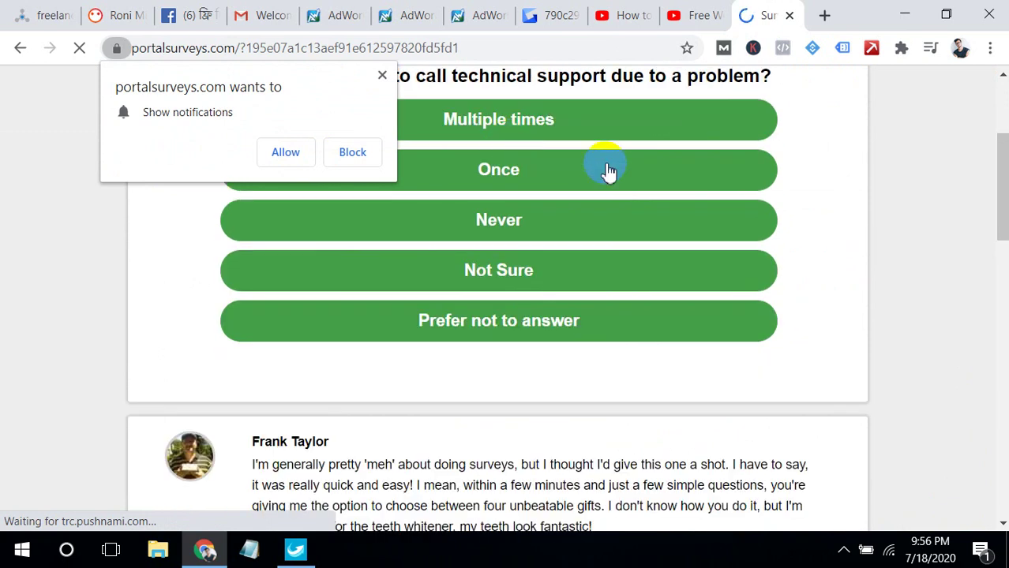
pyautogui.moveTo(998, 187)
pyautogui.mouseDown()
pyautogui.moveTo(1003, 247)
pyautogui.moveTo(1001, 170)
pyautogui.mouseUp()
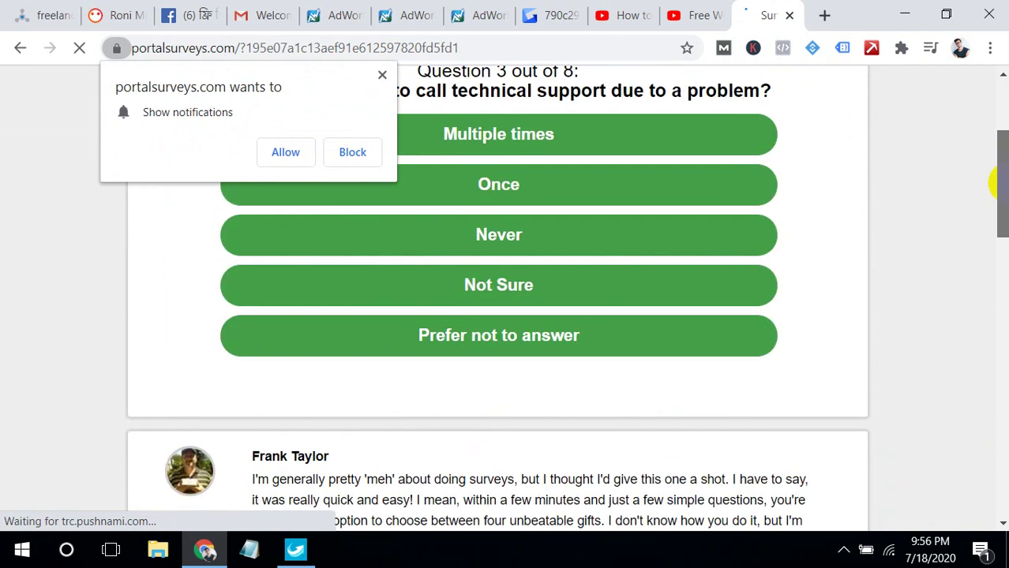
pyautogui.click(629, 139)
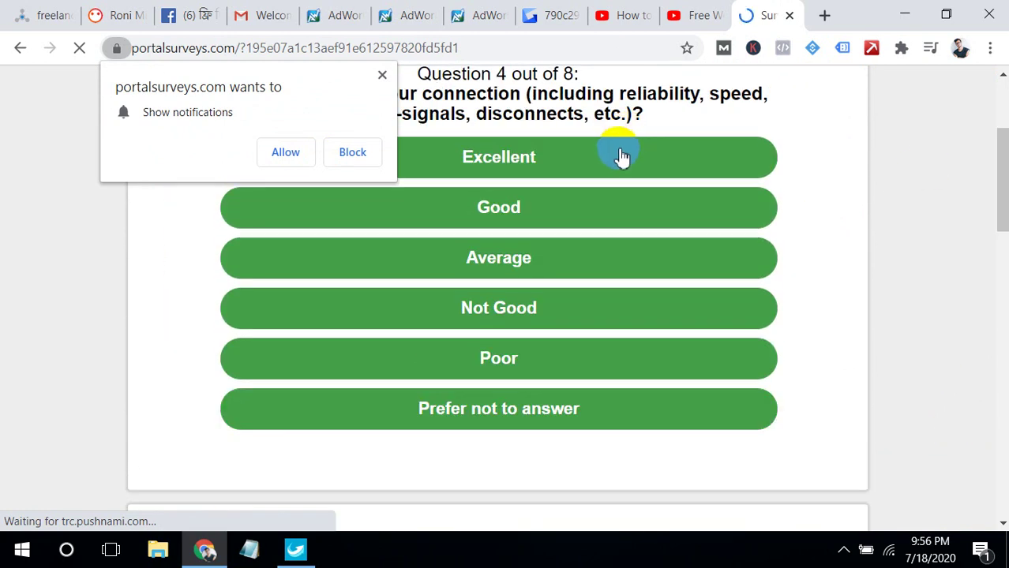
pyautogui.click(621, 158)
pyautogui.moveTo(1001, 158); pyautogui.dragTo(1000, 18)
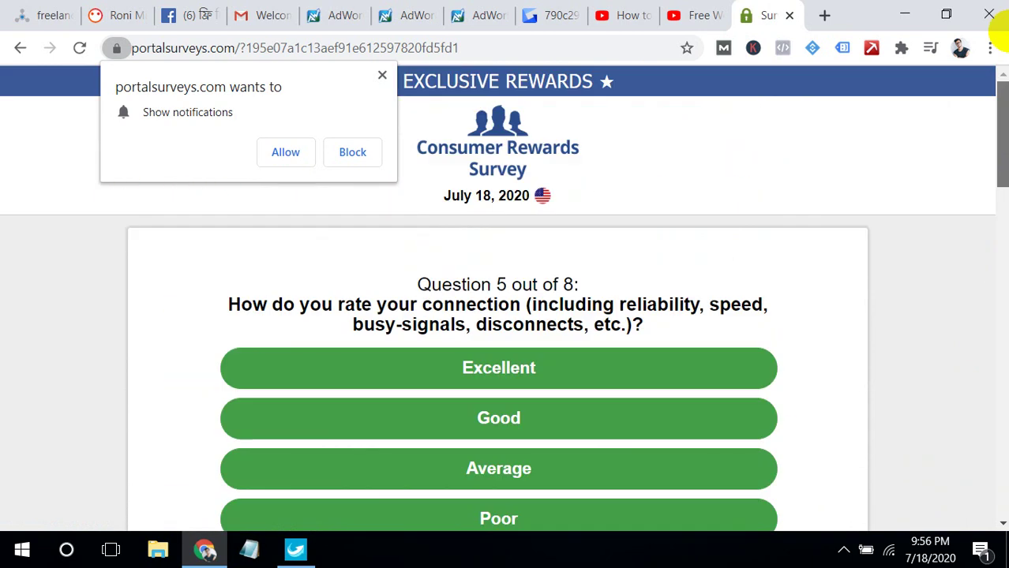
pyautogui.click(381, 77)
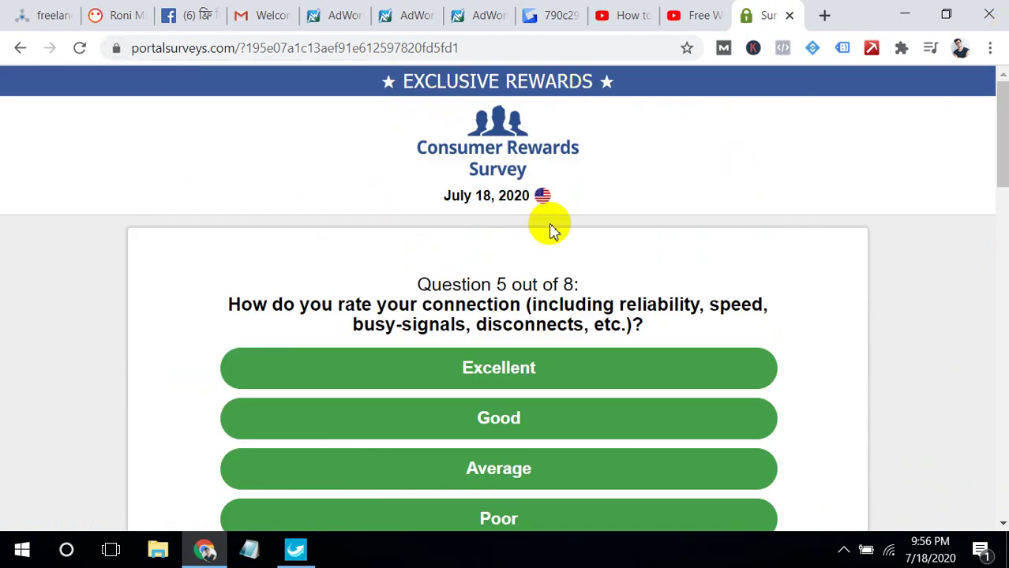
# Return to the LIDL Voucher campaign's overview and open a preview of its landing page
pyautogui.click(384, 11)
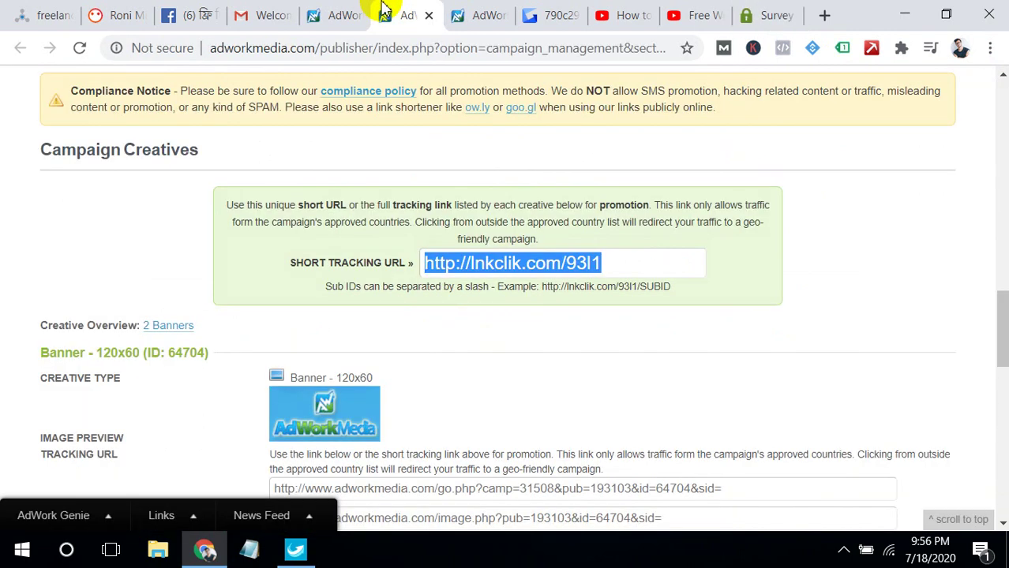
pyautogui.click(632, 324)
pyautogui.moveTo(1002, 319); pyautogui.dragTo(999, 125)
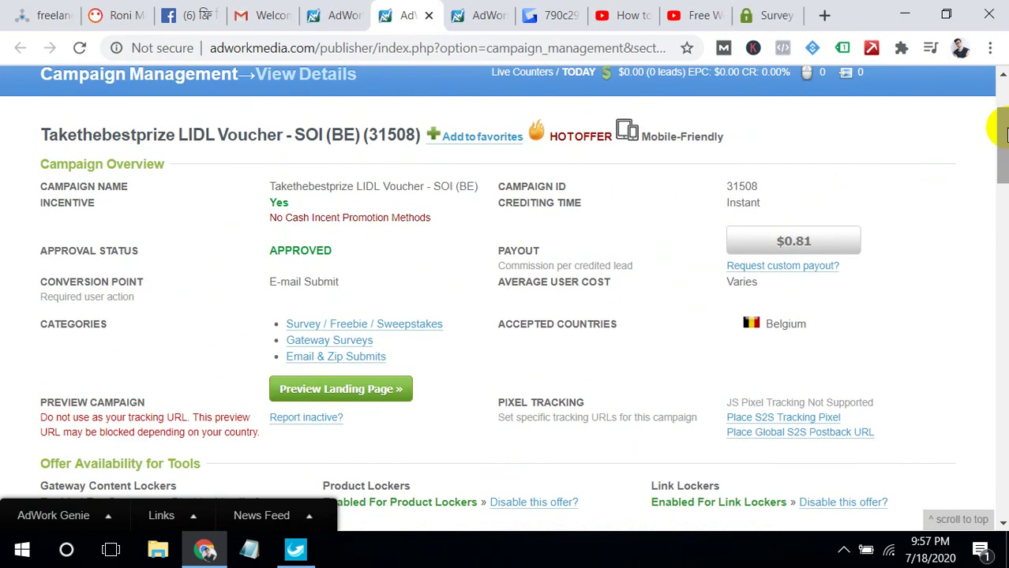
pyautogui.click(339, 391)
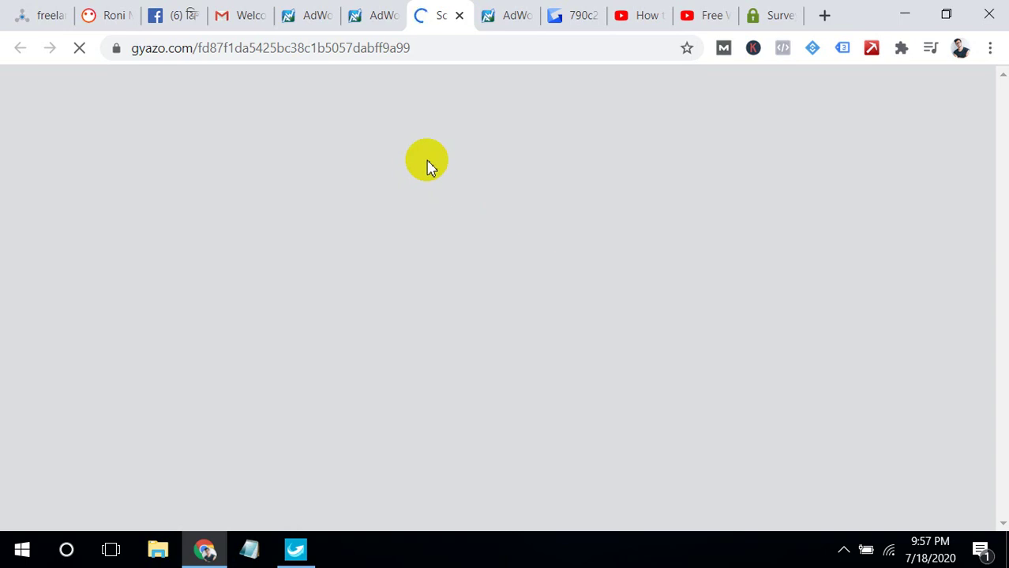
pyautogui.click(314, 25)
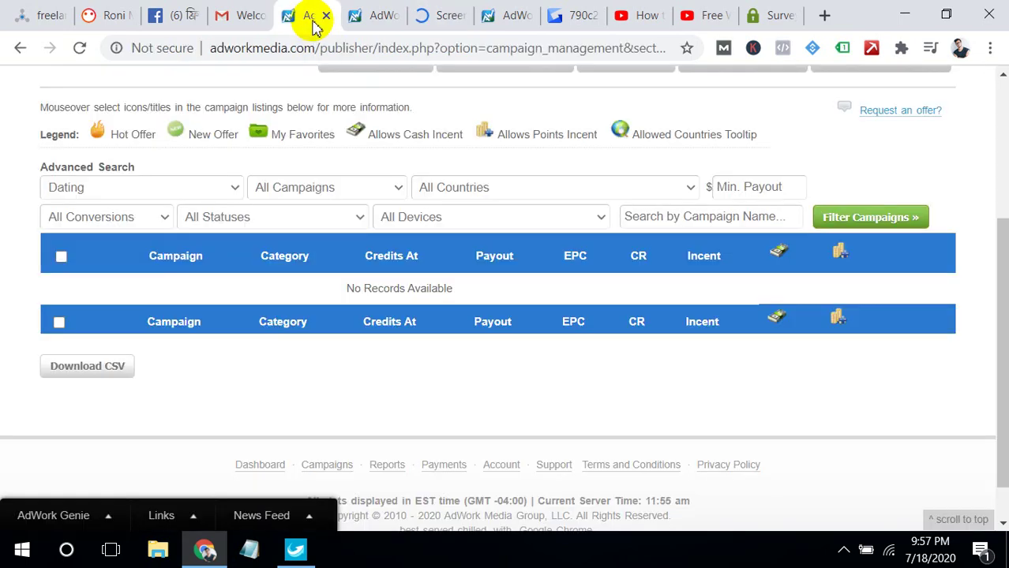
pyautogui.click(422, 11)
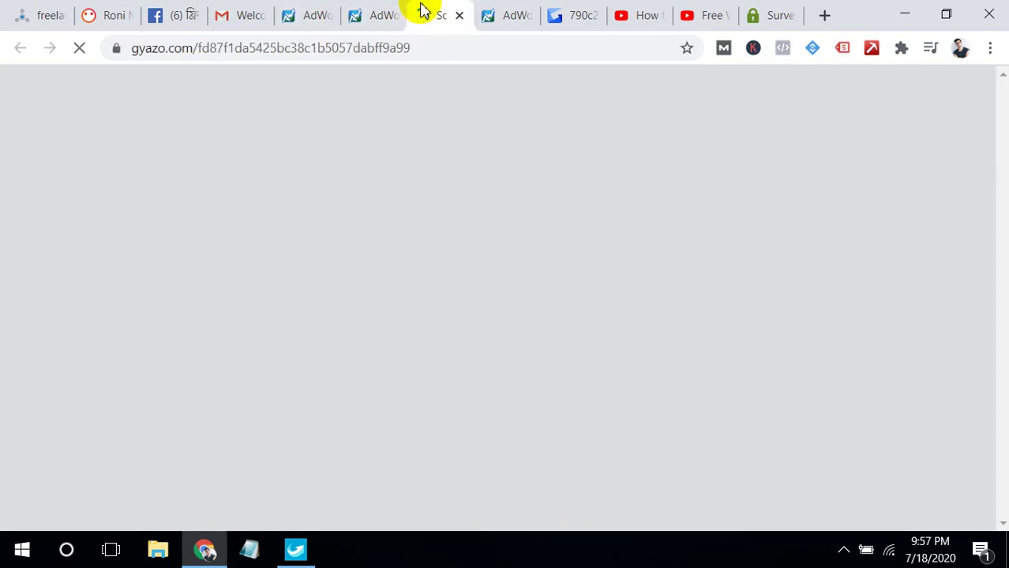
# Go back to the campaign list and browse the countries offered in the country filter
pyautogui.click(315, 16)
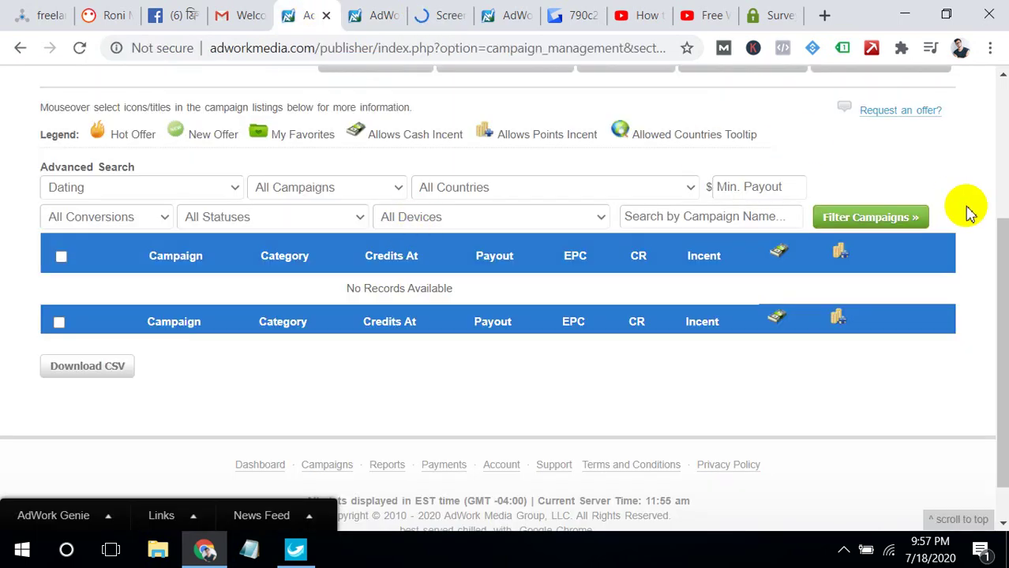
pyautogui.moveTo(999, 256); pyautogui.dragTo(1002, 246)
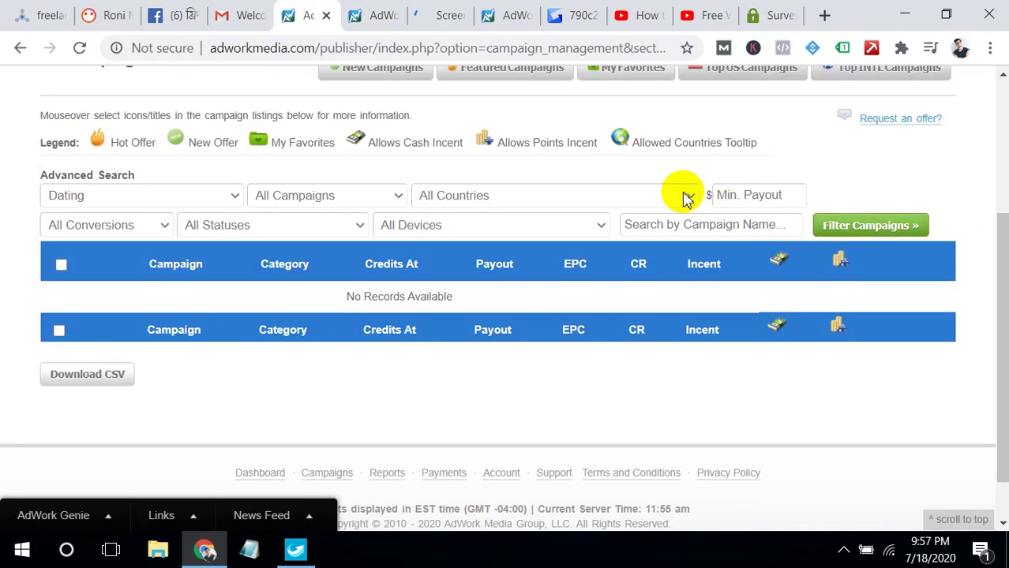
pyautogui.click(681, 194)
pyautogui.moveTo(692, 235); pyautogui.dragTo(700, 293)
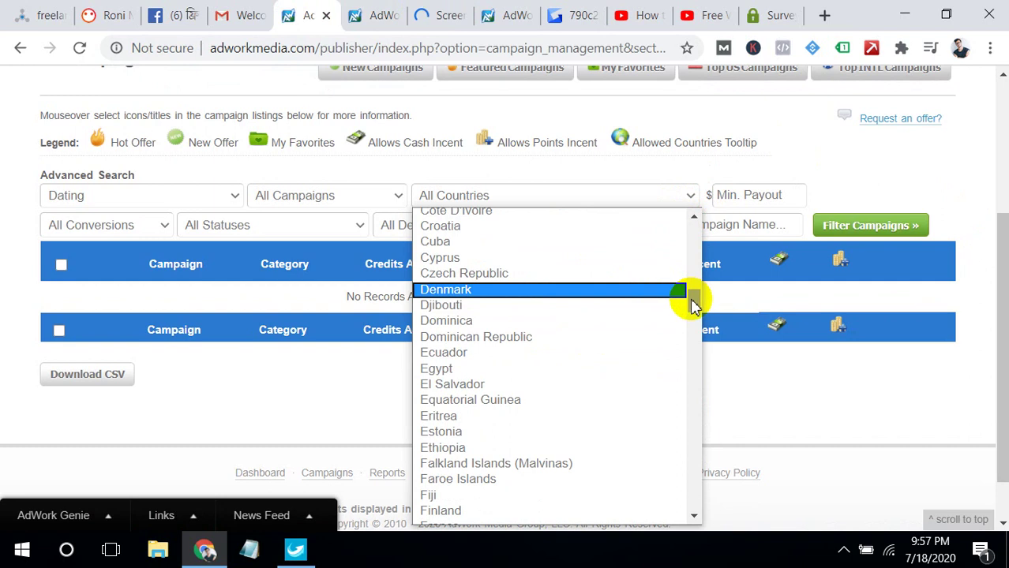
pyautogui.moveTo(694, 304); pyautogui.dragTo(694, 318)
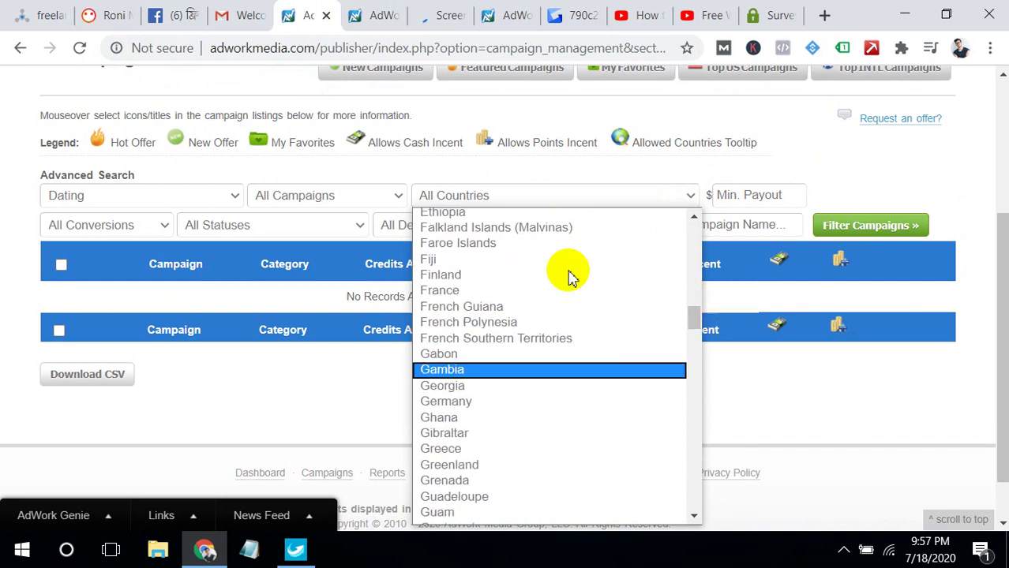
# Examine the filter options for incentive type, conversion type, approval status and device
pyautogui.click(348, 206)
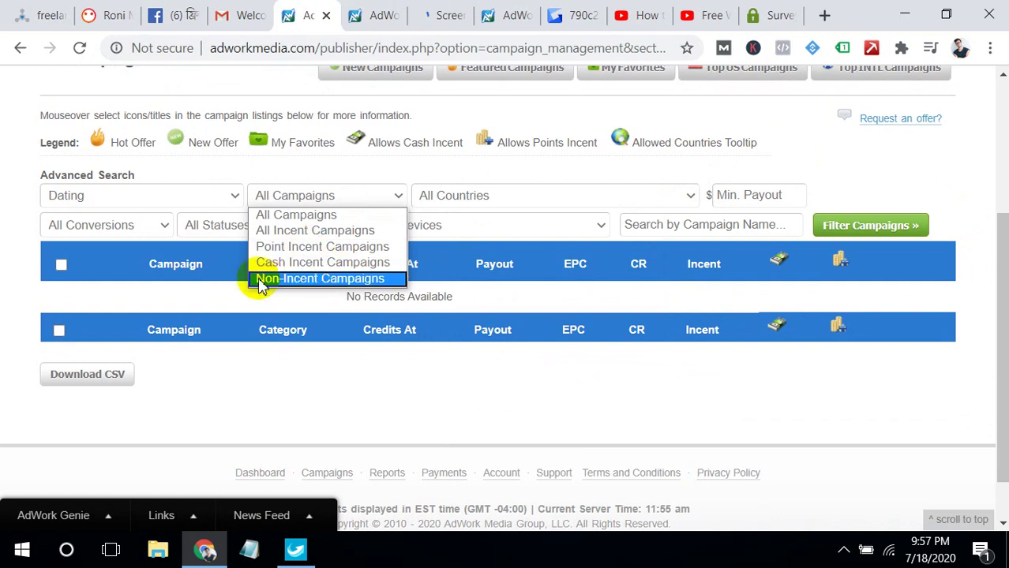
pyautogui.click(156, 227)
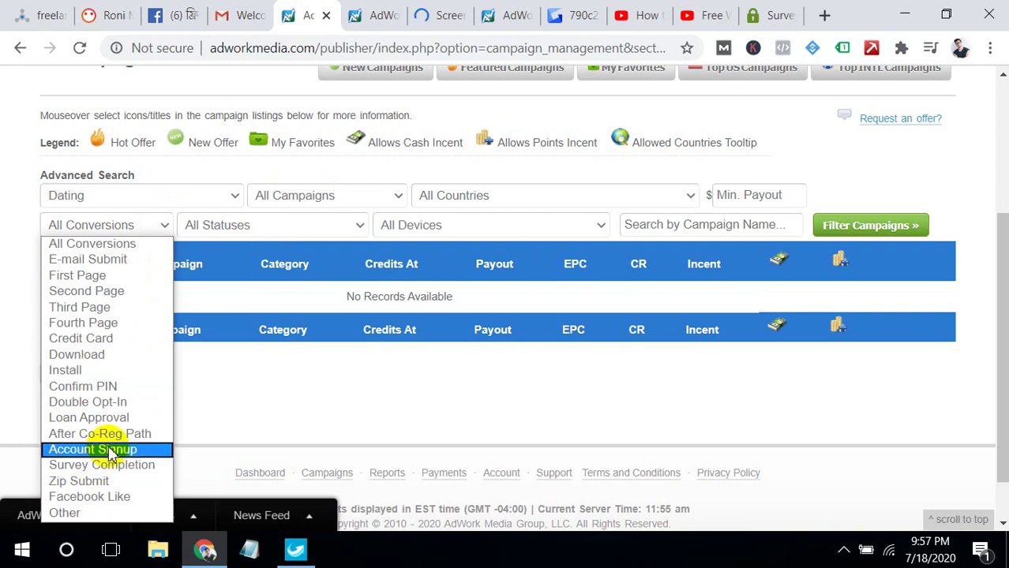
pyautogui.click(266, 226)
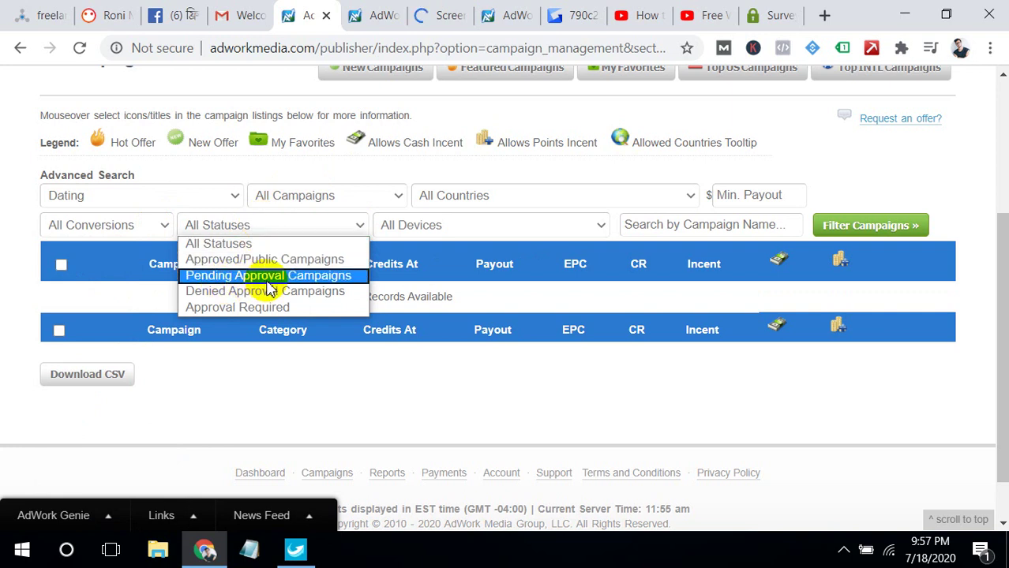
pyautogui.click(476, 217)
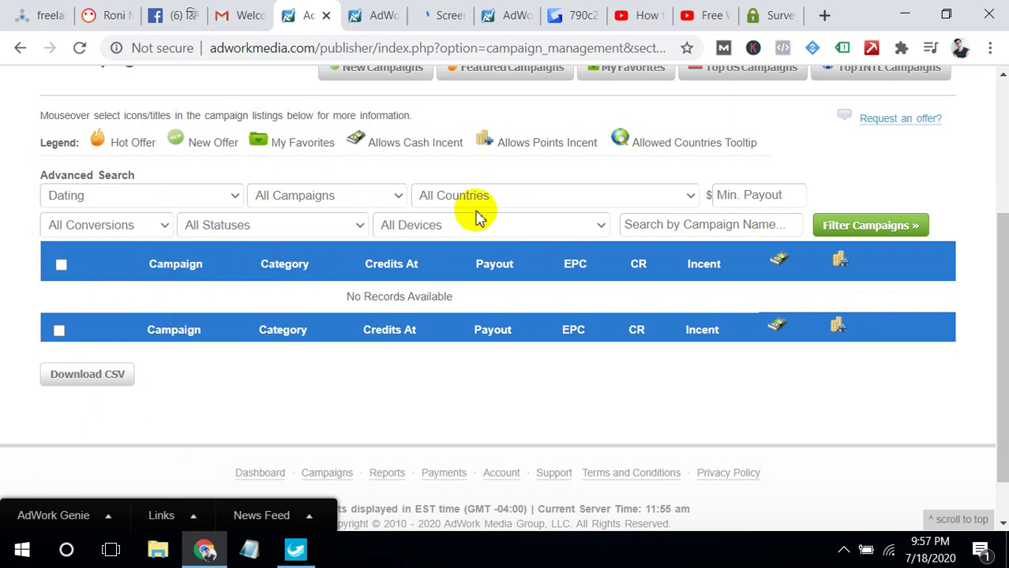
pyautogui.click(480, 227)
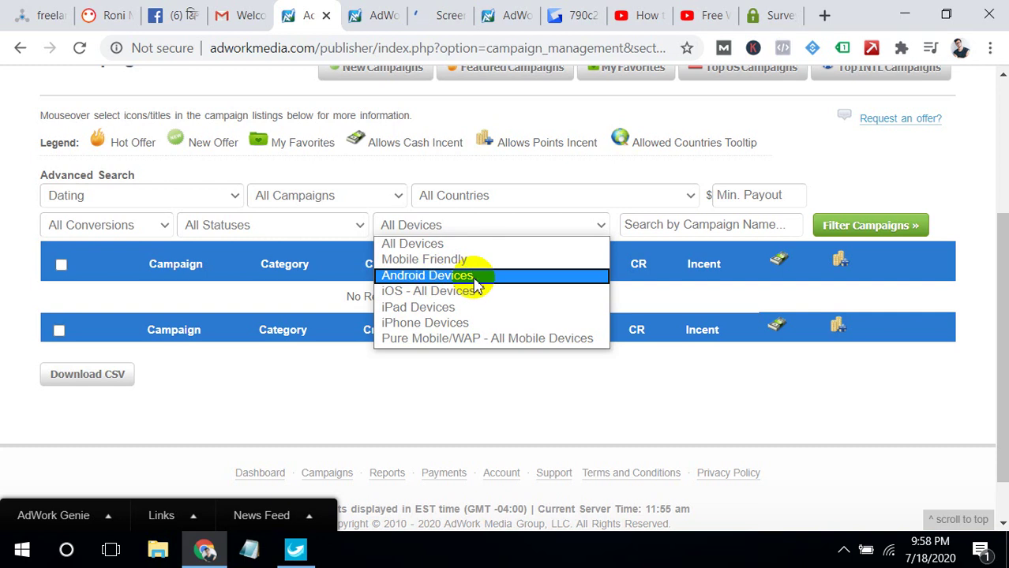
# Close the device options and view the Snowball Christmas World landing page screenshot
pyautogui.click(1000, 266)
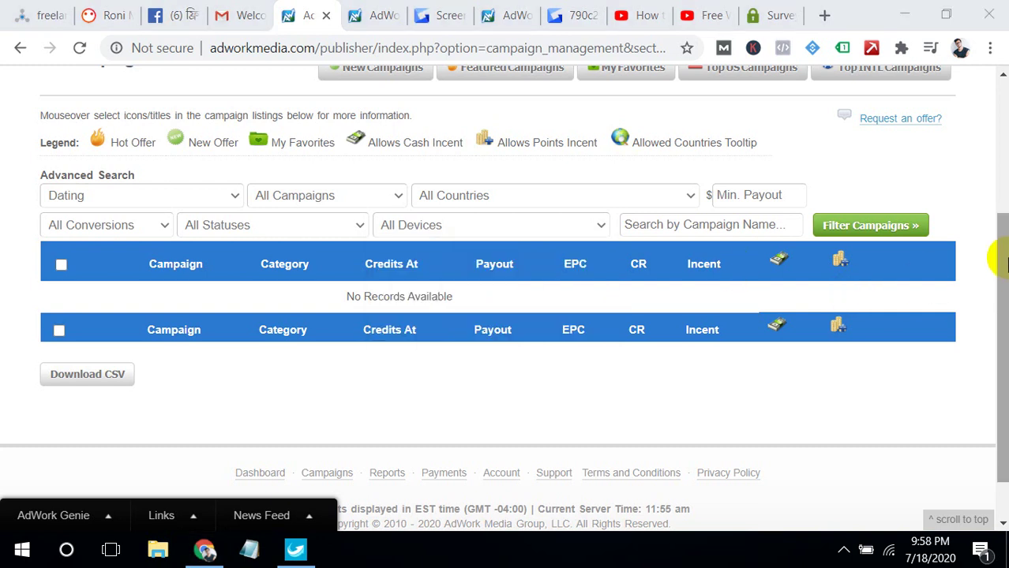
pyautogui.scroll(3, 1003, 266)
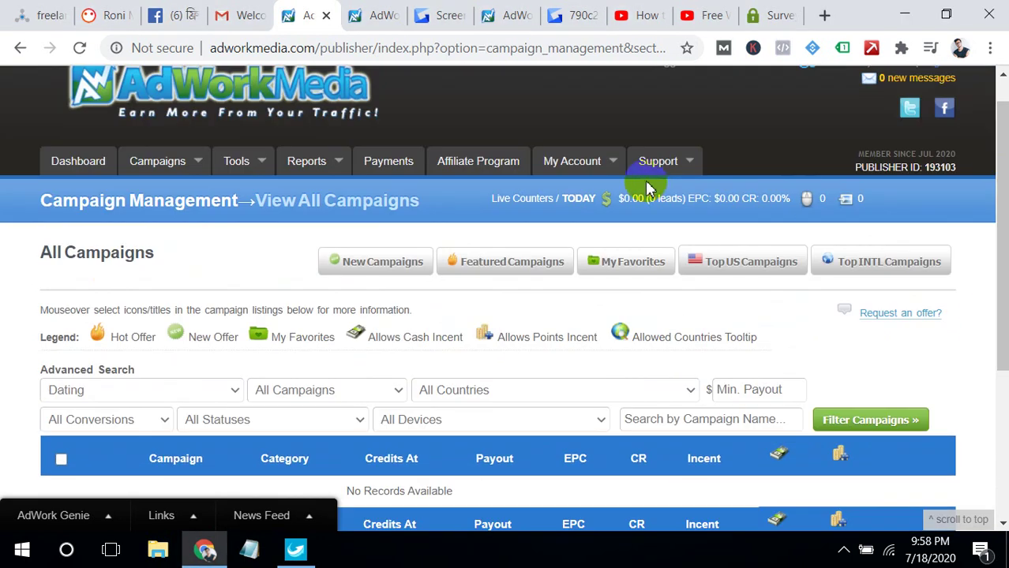
pyautogui.click(574, 15)
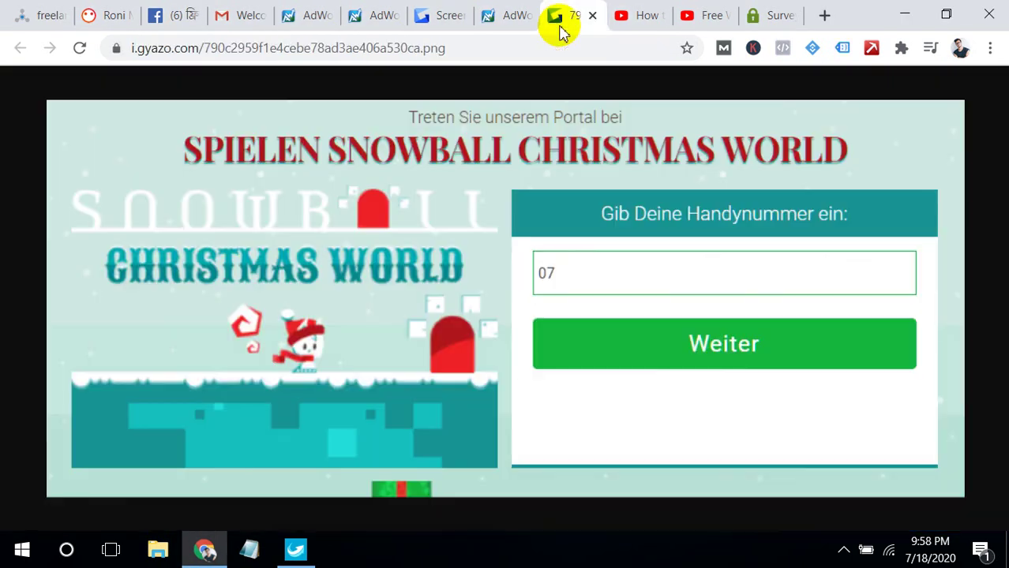
# View the LIDL Voucher landing page screenshot again, along with the campaign's overview details
pyautogui.click(392, 10)
pyautogui.click(444, 11)
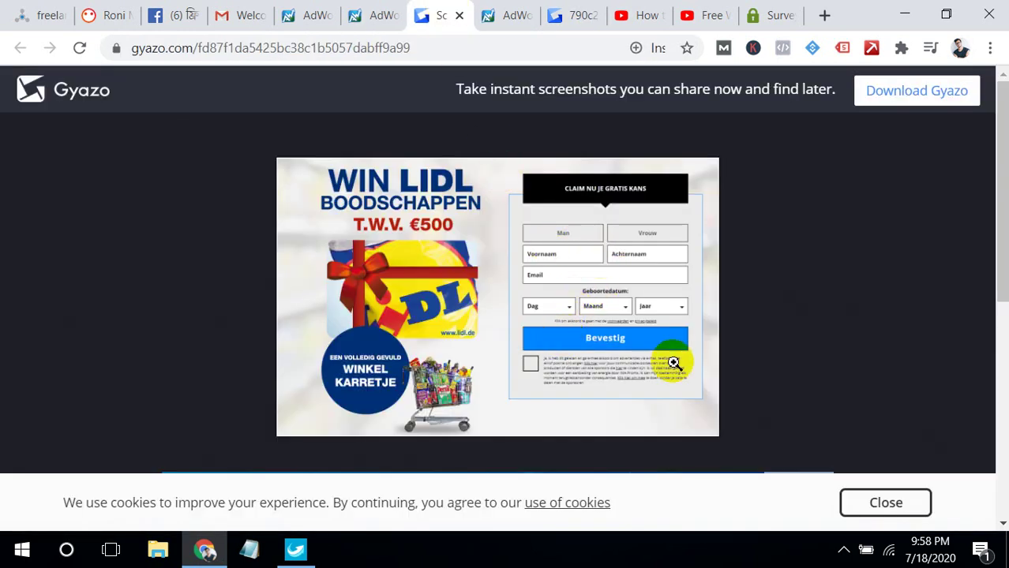
pyautogui.click(362, 17)
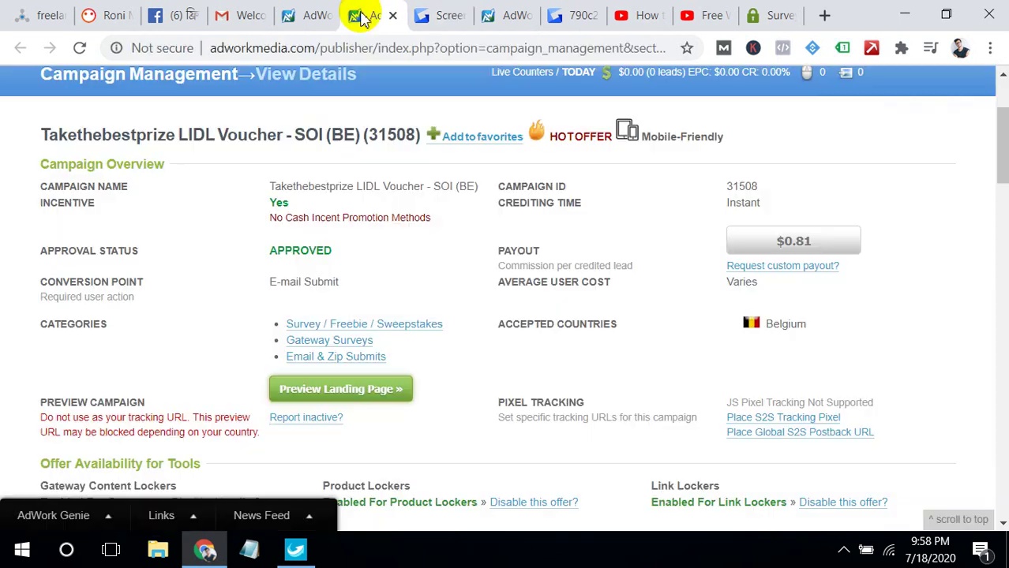
# Go back to the full campaign list and look over its search filters and results table
pyautogui.click(297, 16)
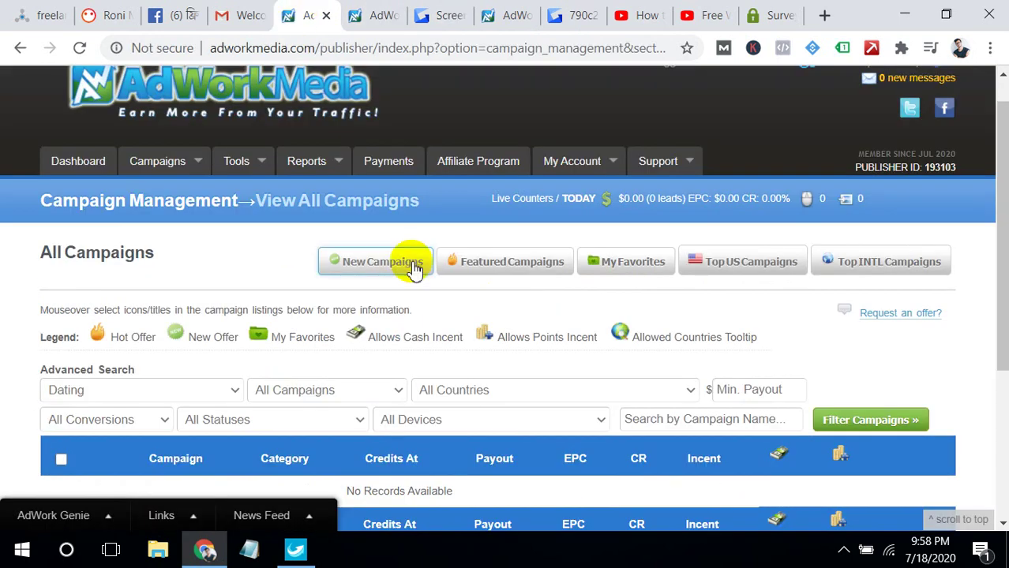
pyautogui.scroll(-2, 997, 192)
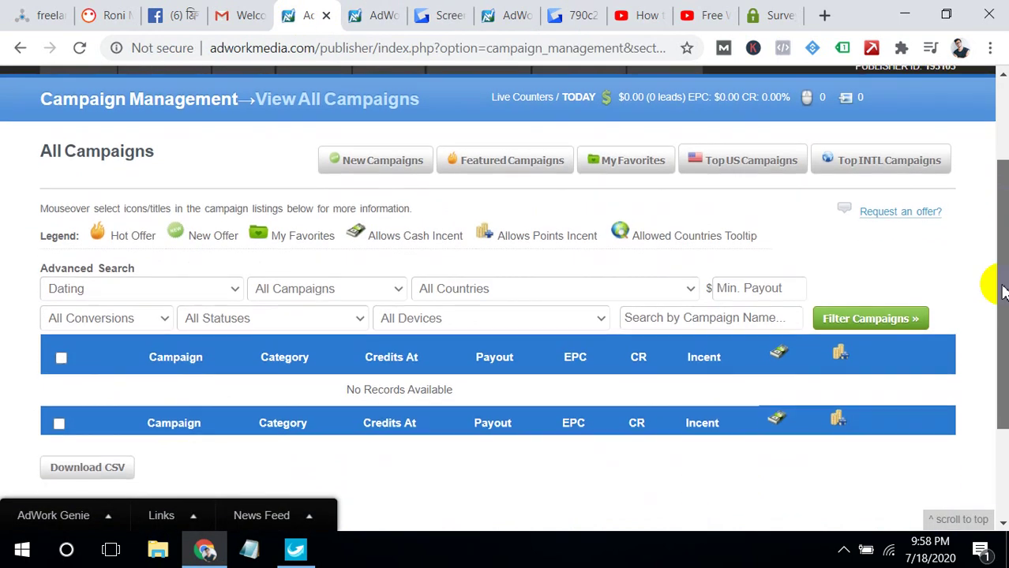
pyautogui.scroll(-2, 999, 316)
pyautogui.scroll(1, 996, 286)
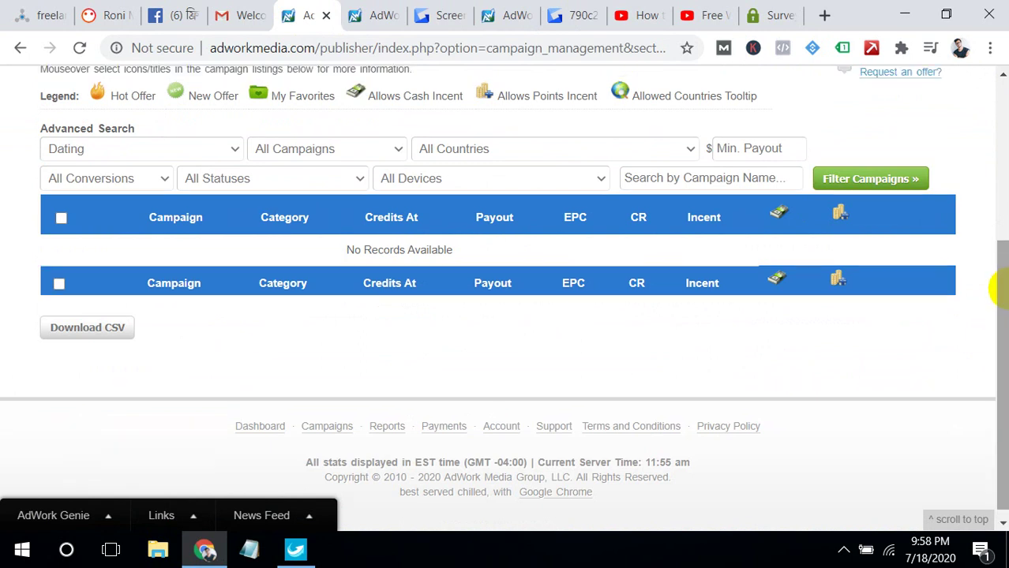
pyautogui.scroll(3, 1001, 267)
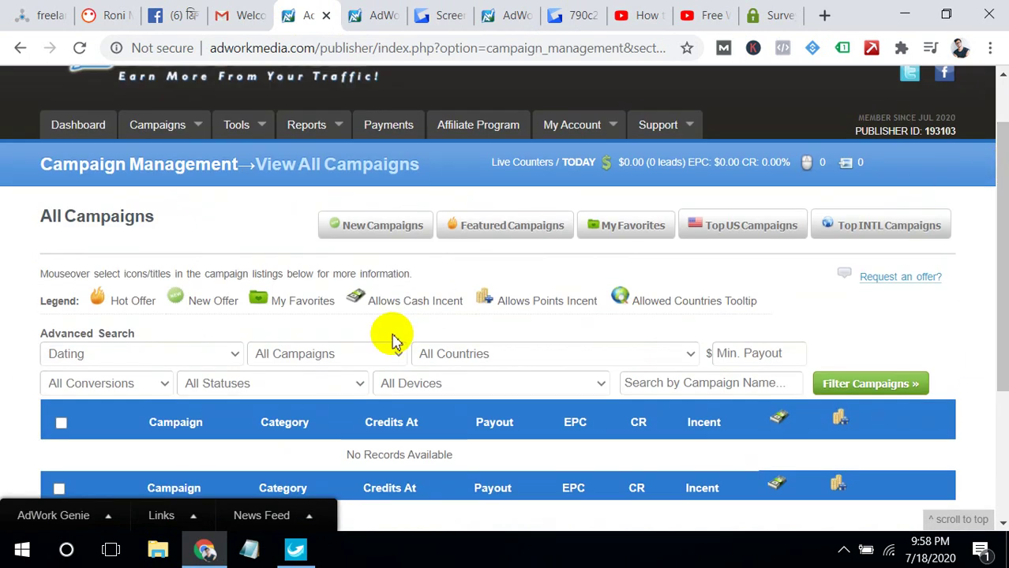
# Browse all the categories offered in the campaign category filter and close it without choosing one
pyautogui.click(222, 357)
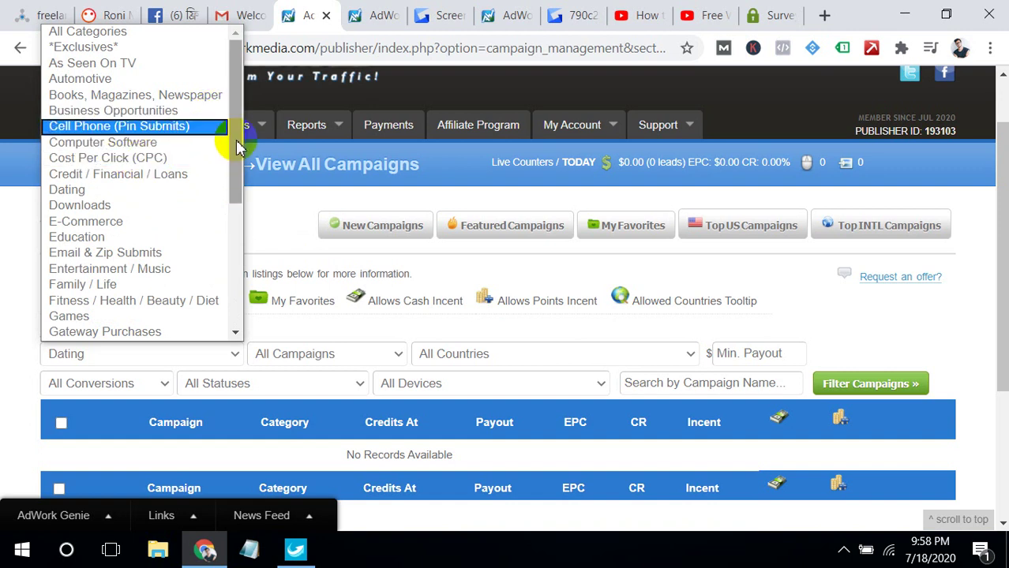
pyautogui.moveTo(237, 142); pyautogui.dragTo(241, 194)
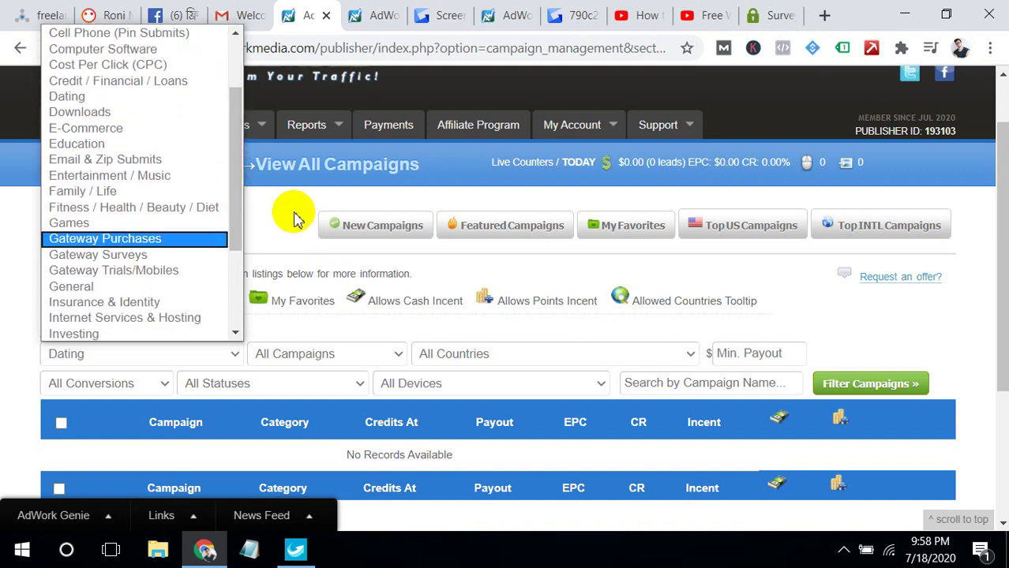
pyautogui.moveTo(231, 228); pyautogui.dragTo(221, 314)
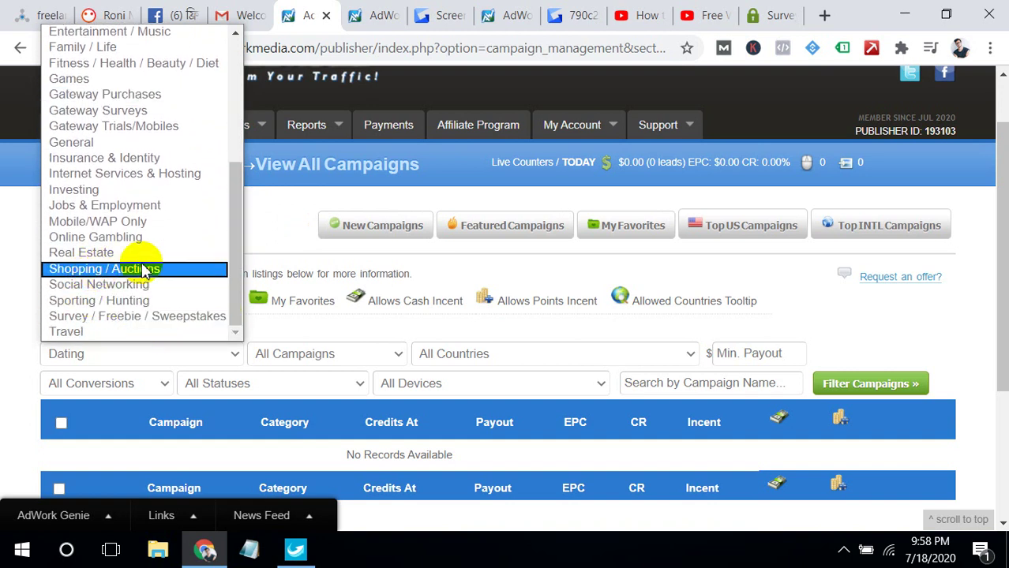
pyautogui.moveTo(236, 278); pyautogui.dragTo(237, 138)
pyautogui.click(302, 251)
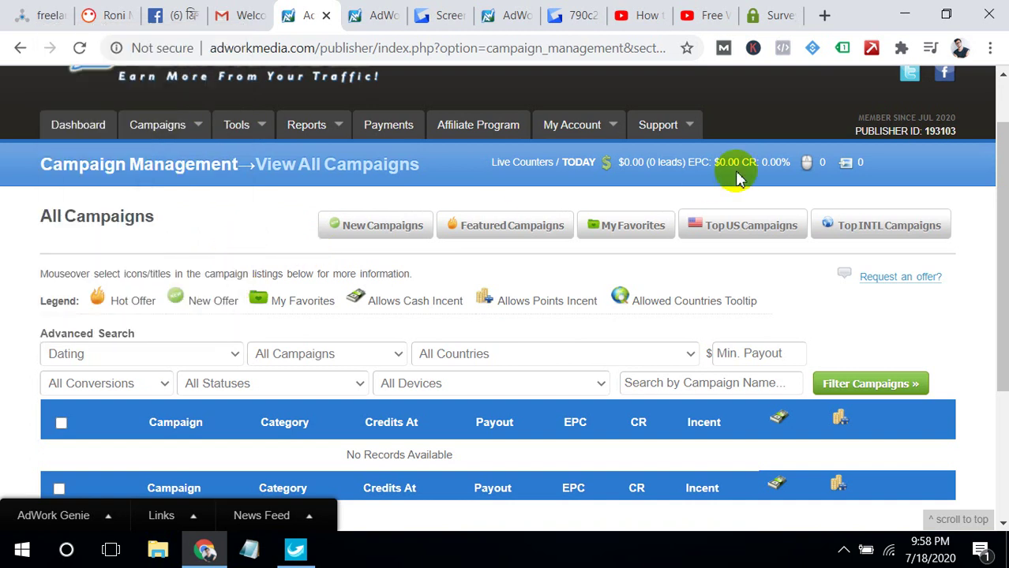
# Filter the campaign list by the Email & Zip Submits category
pyautogui.scroll(-2, 990, 214)
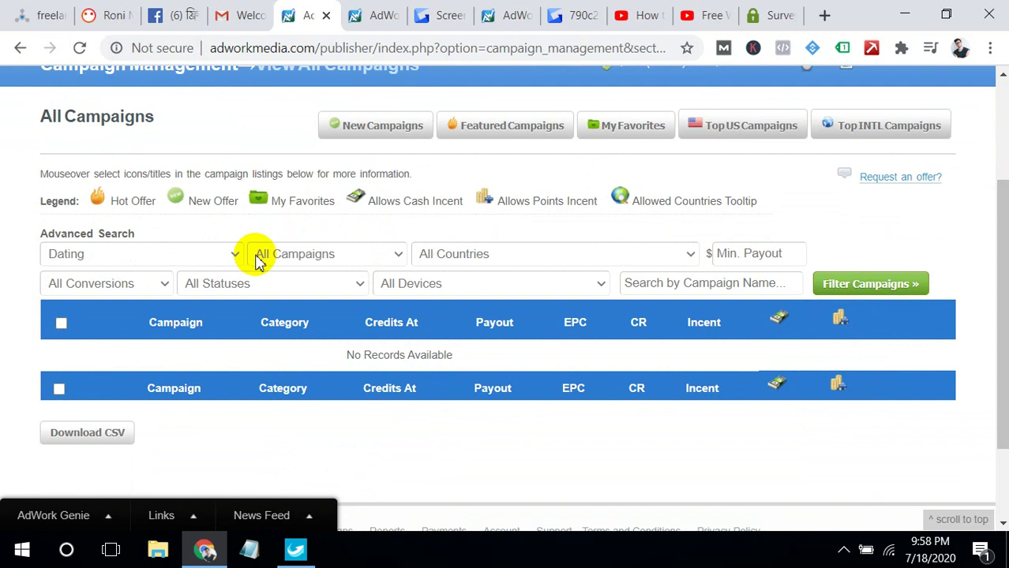
pyautogui.click(226, 254)
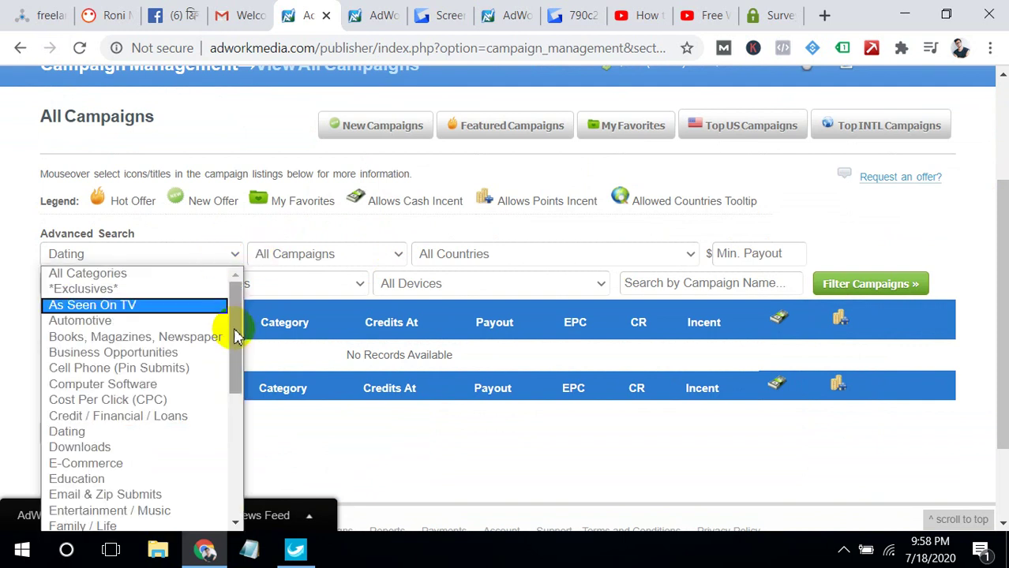
pyautogui.moveTo(237, 336); pyautogui.dragTo(239, 379)
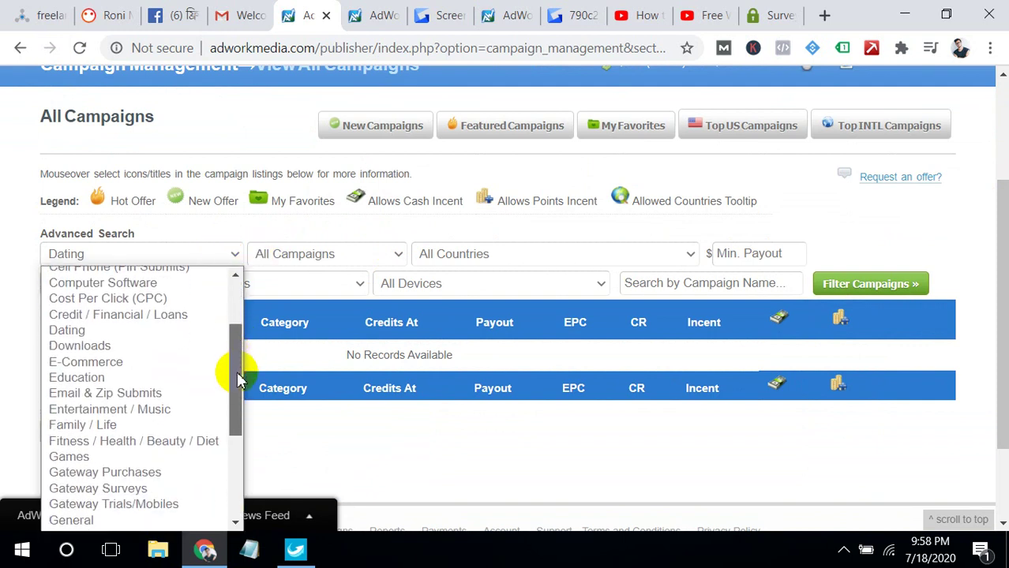
pyautogui.click(178, 394)
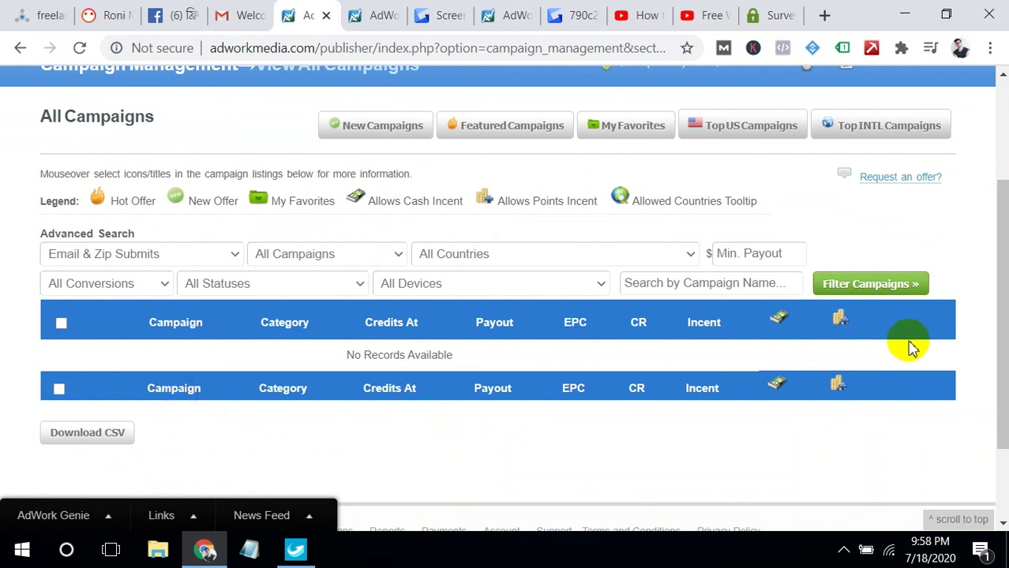
pyautogui.click(912, 286)
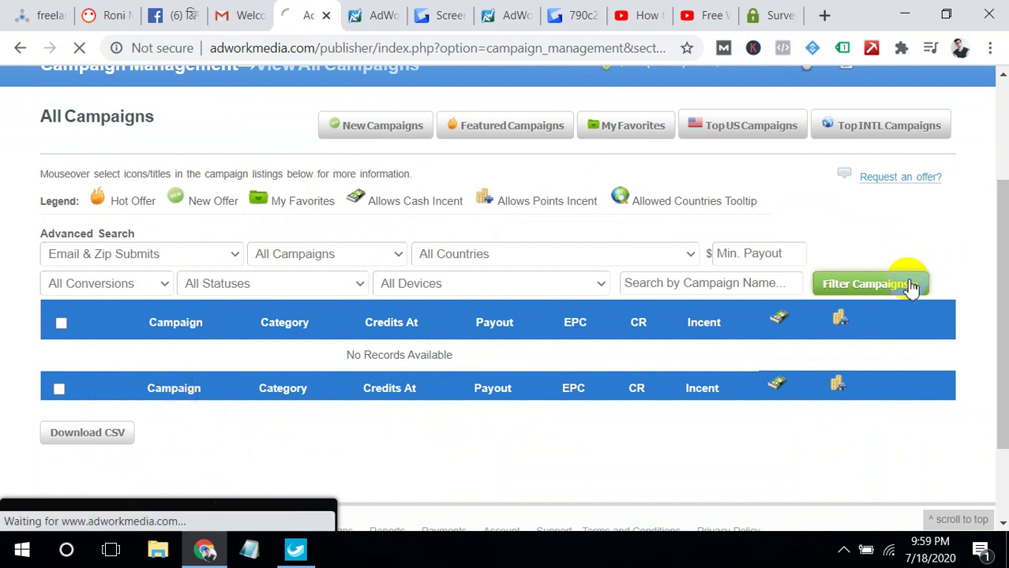